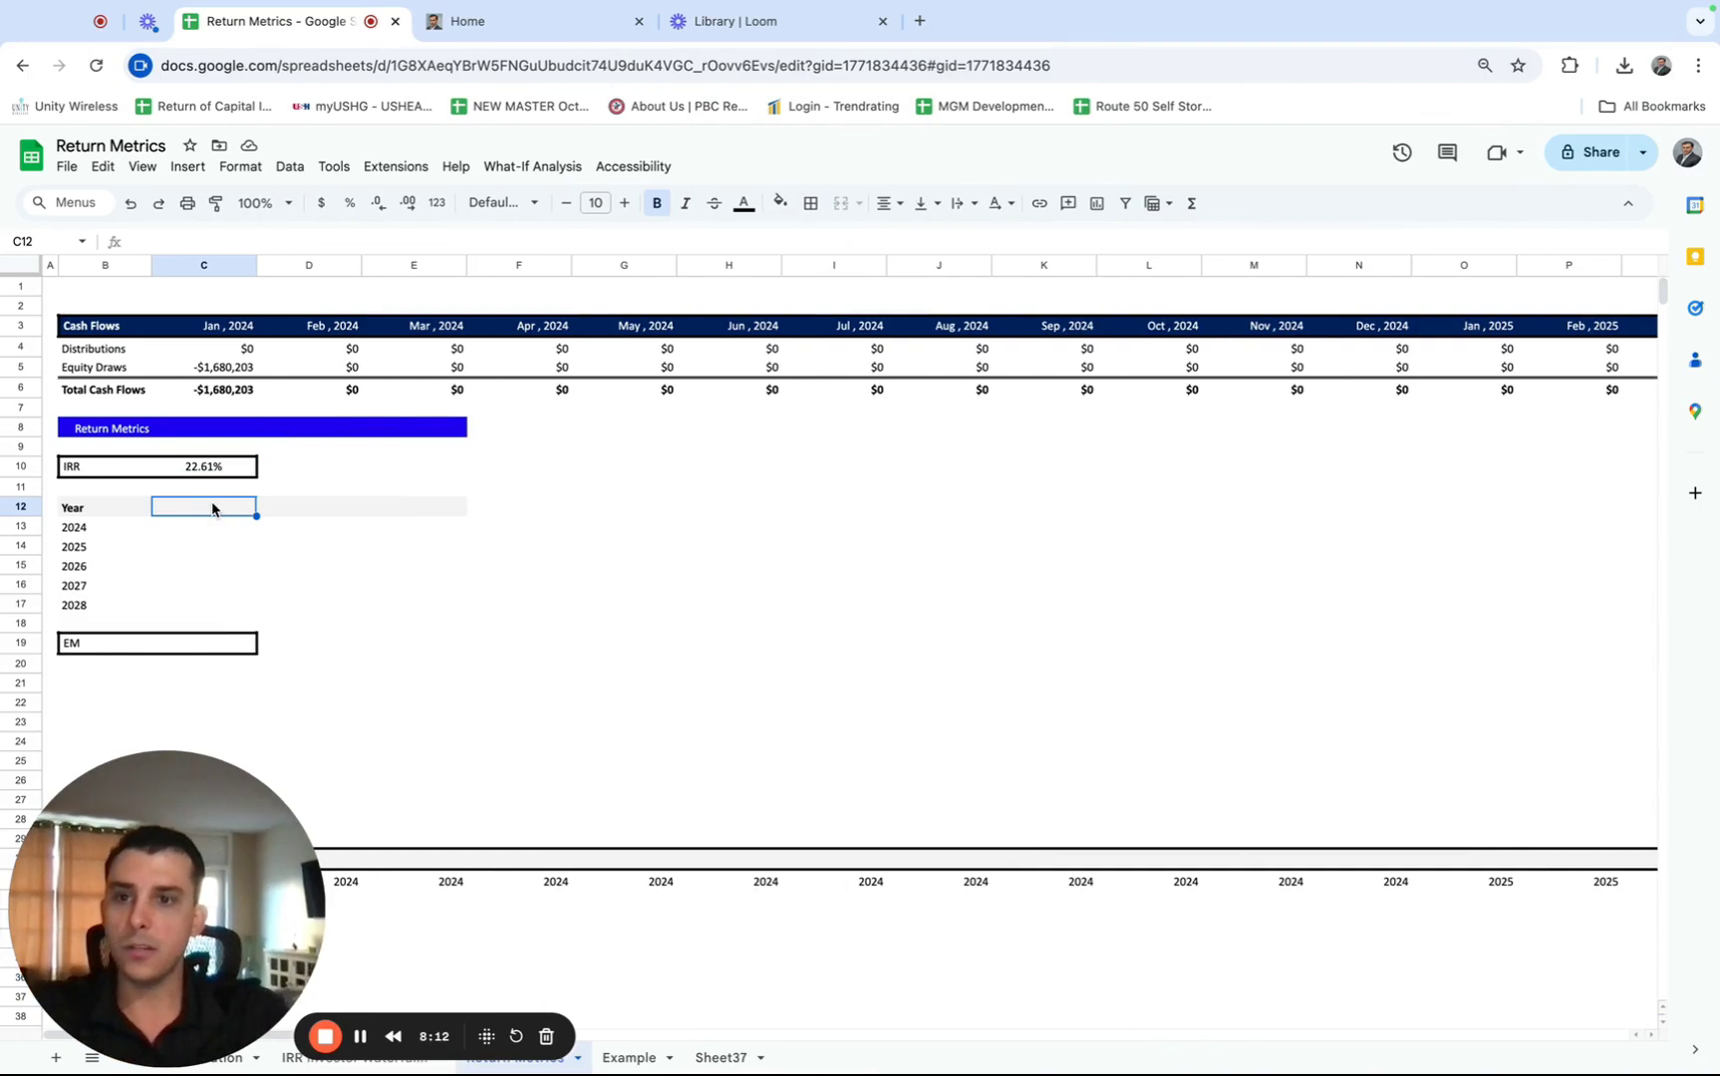
pyautogui.rightClick(212, 509)
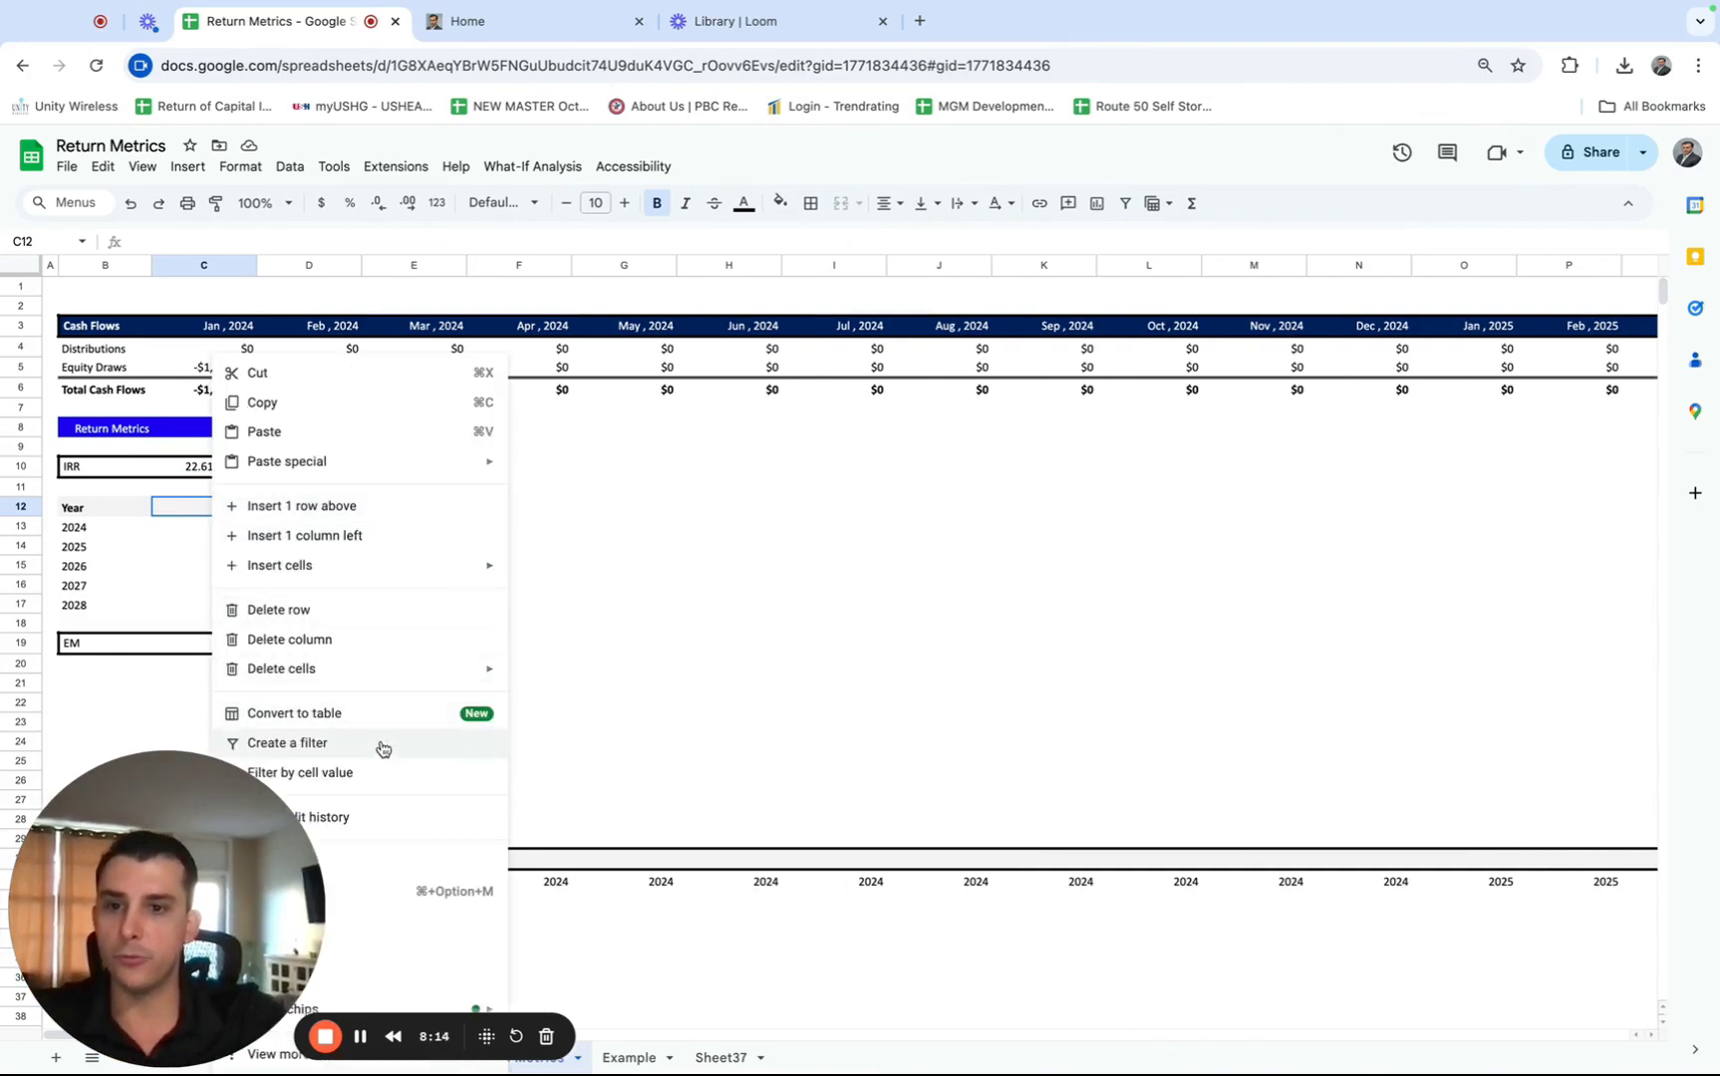
pyautogui.click(383, 833)
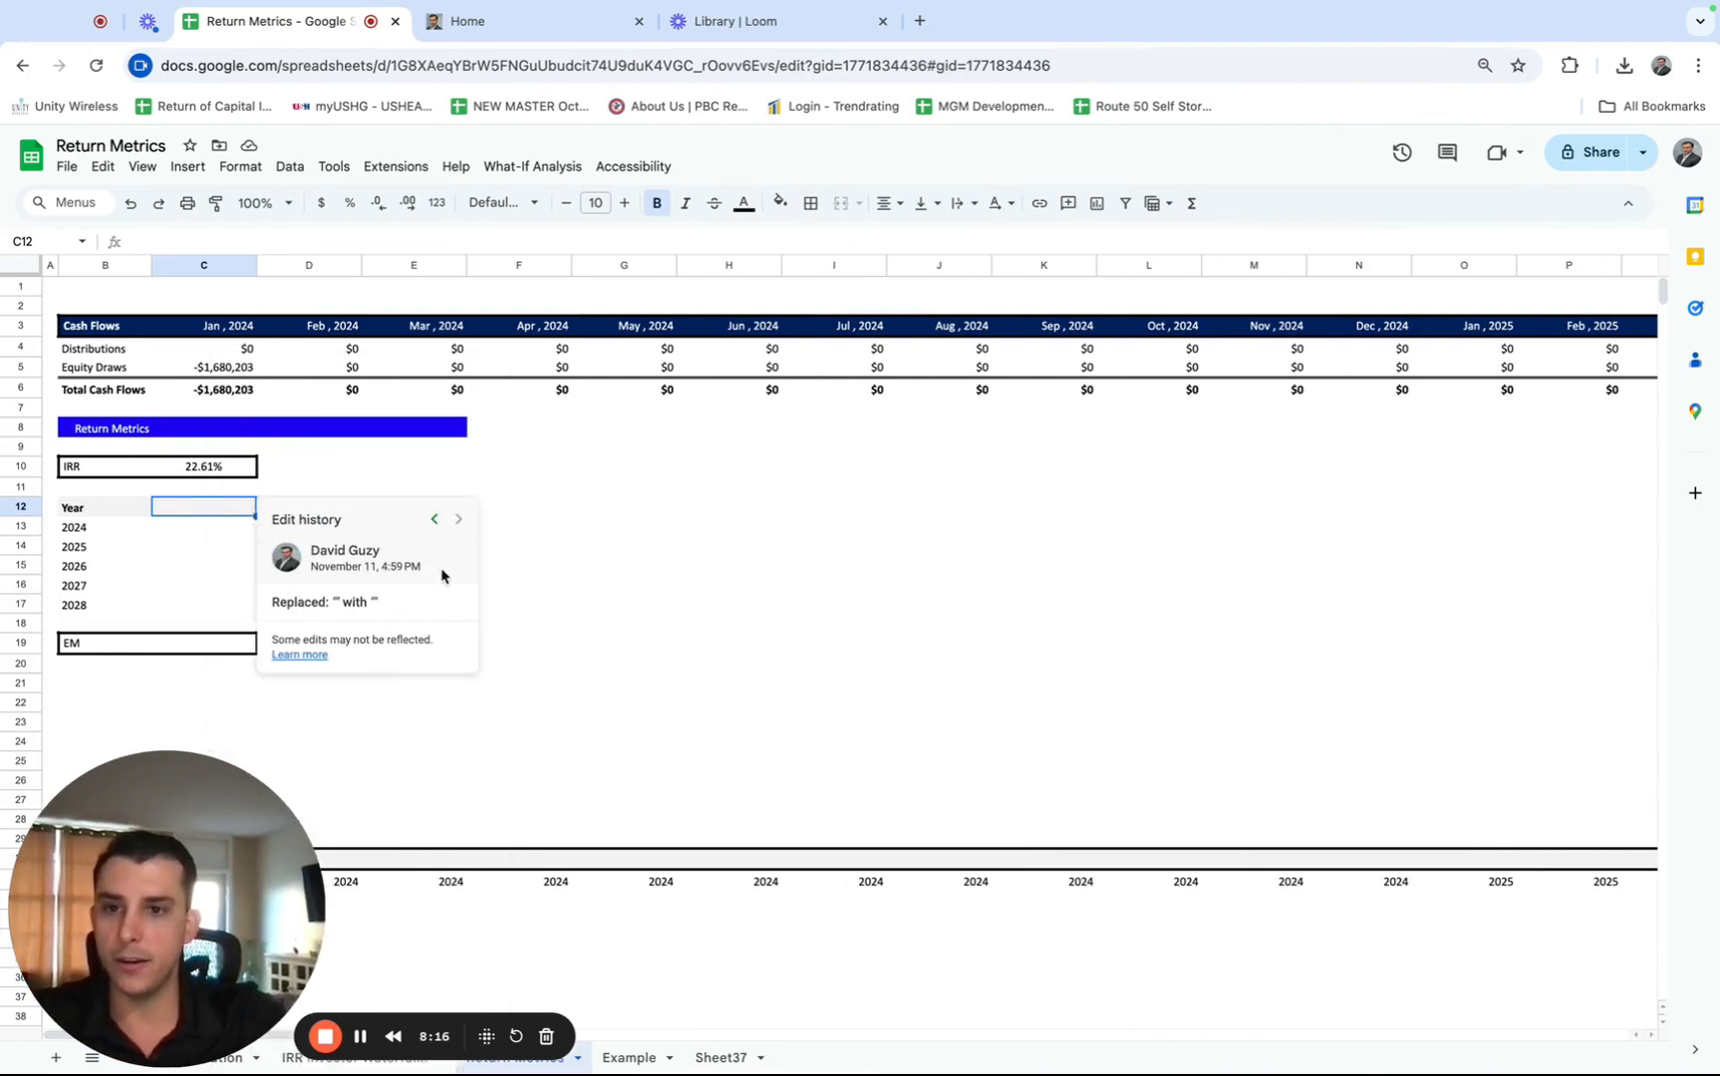
pyautogui.click(432, 522)
pyautogui.click(522, 548)
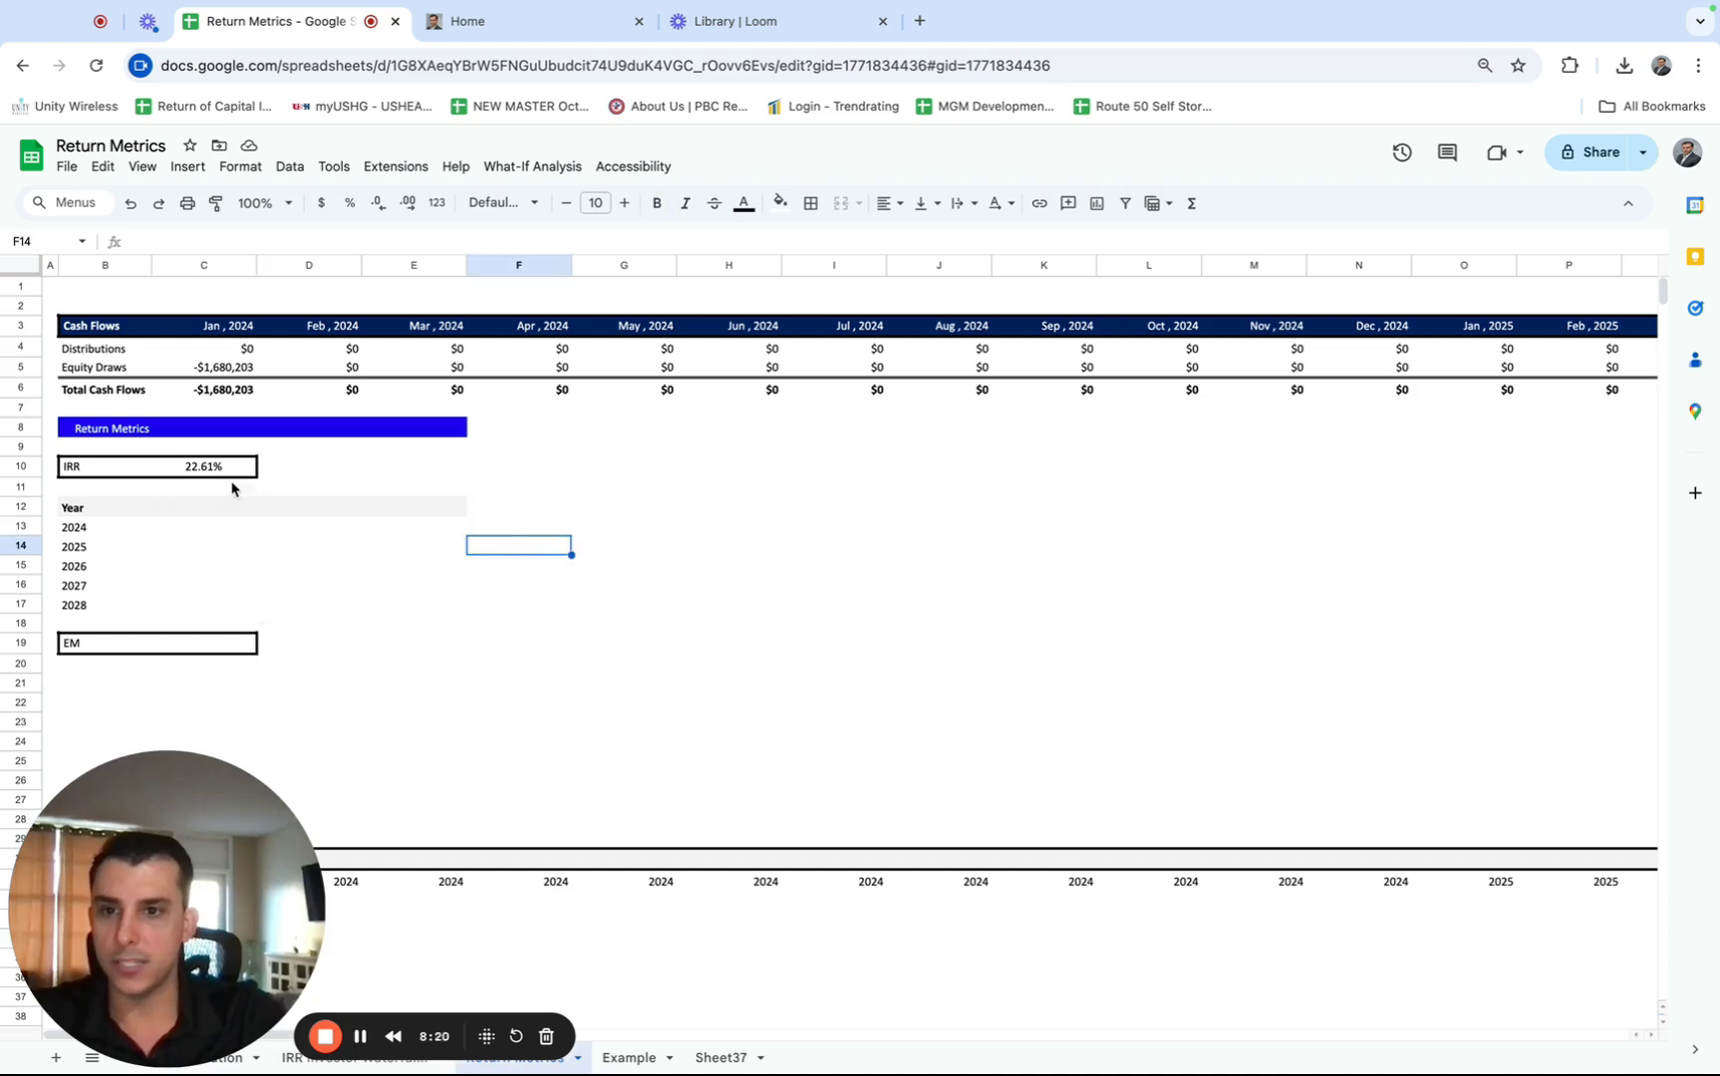
# - Enter the column heading Distributions in cell C12 of the return metrics table
pyautogui.click(197, 518)
pyautogui.write('Distrubtions')
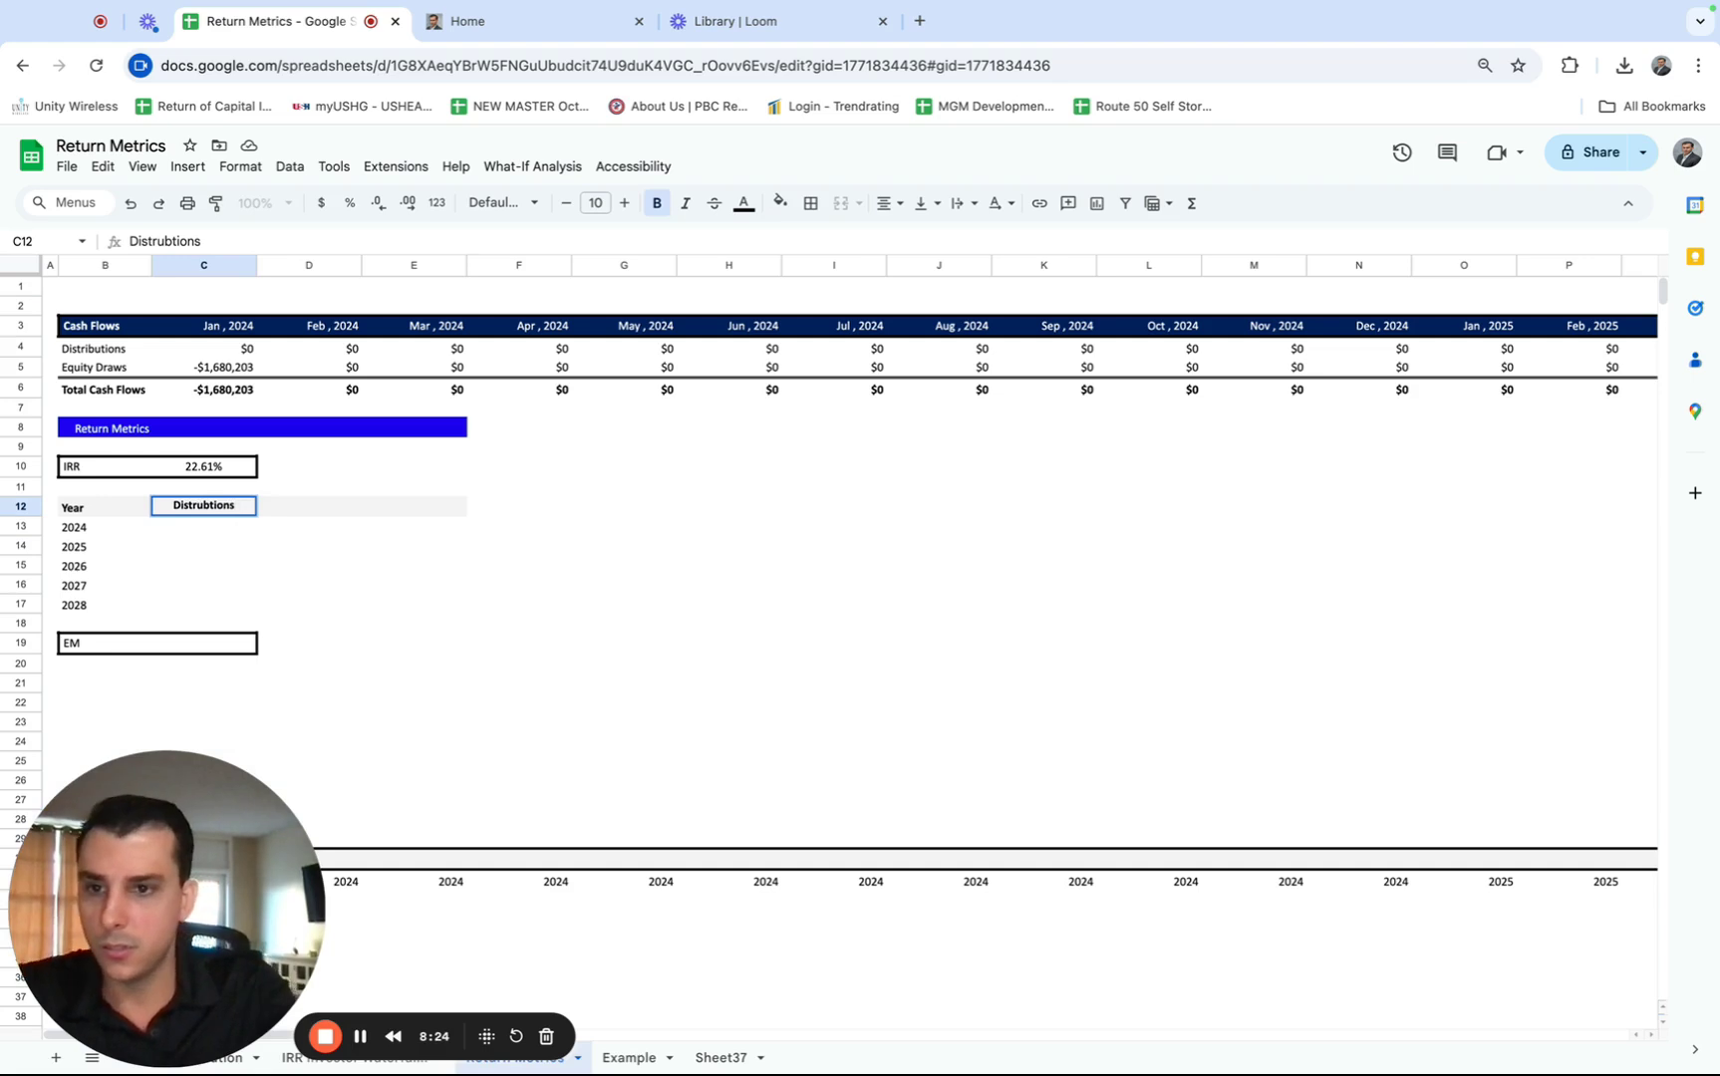
pyautogui.press('BackSpace')
pyautogui.press('BackSpace')
pyautogui.press('BackSpace')
pyautogui.press('BackSpace')
pyautogui.press('BackSpace')
pyautogui.press('BackSpace')
pyautogui.press('BackSpace')
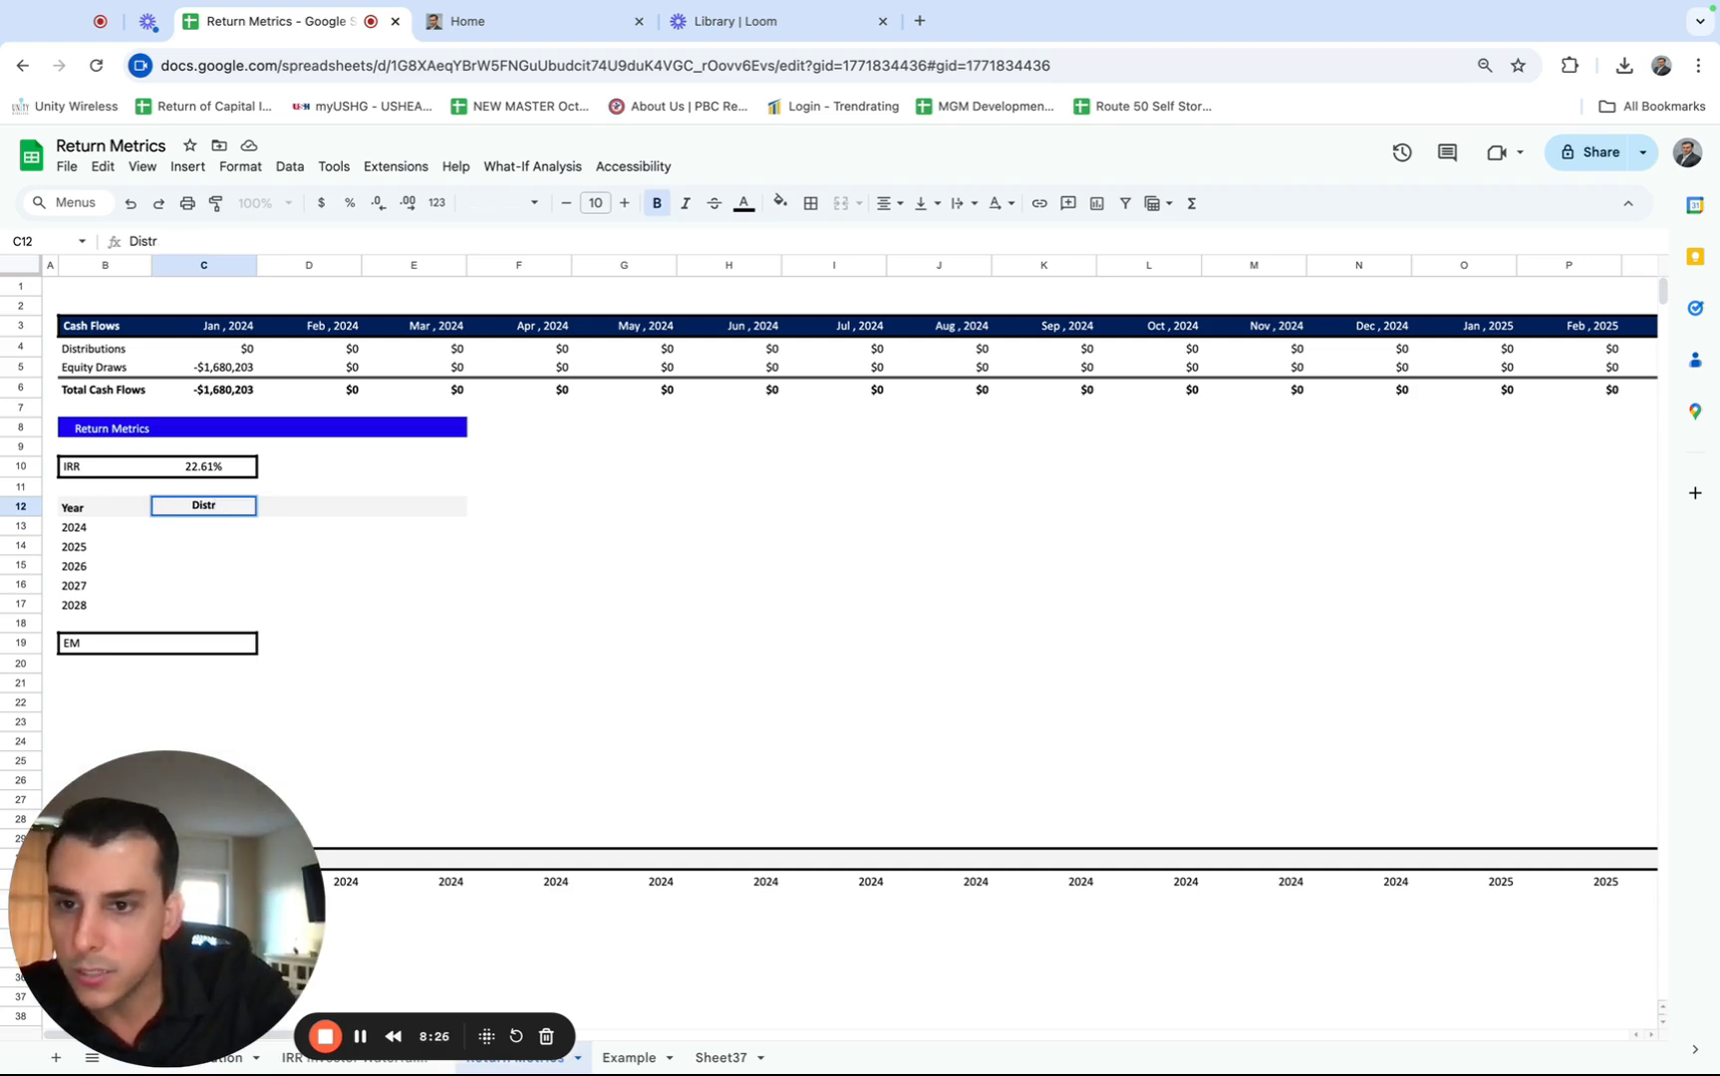
pyautogui.write('ibutions')
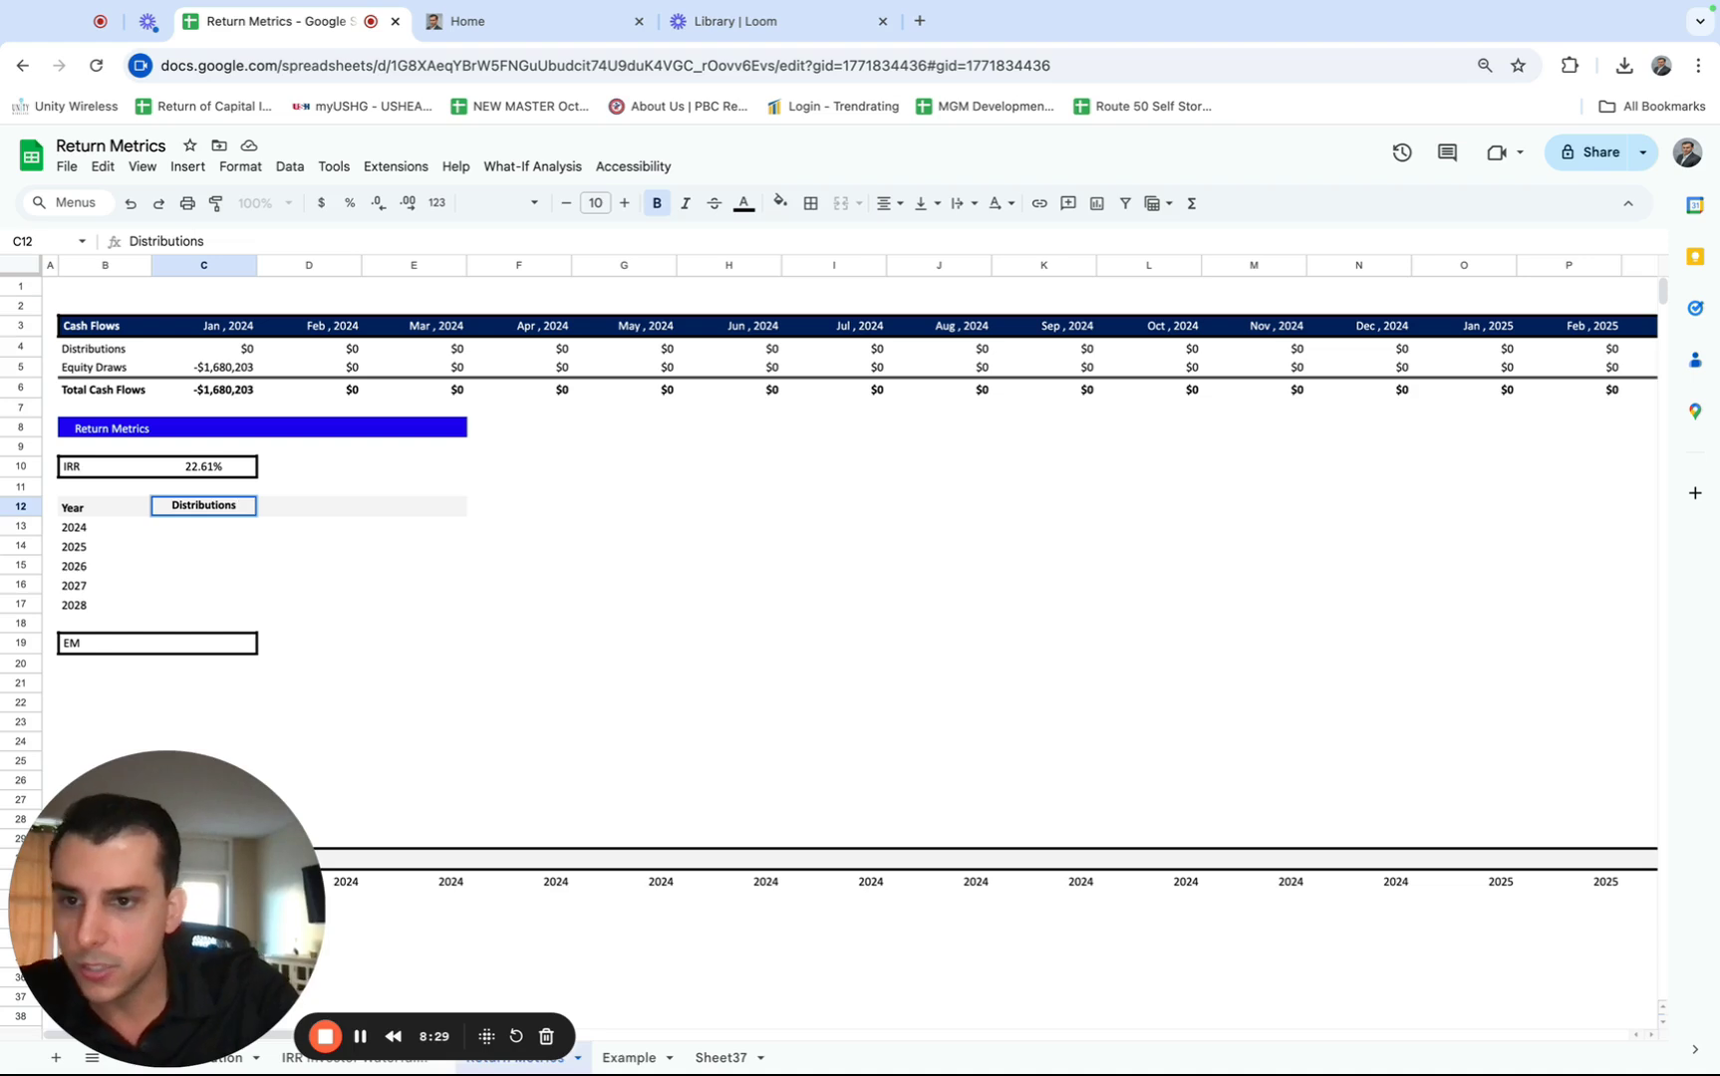
pyautogui.press('Tab')
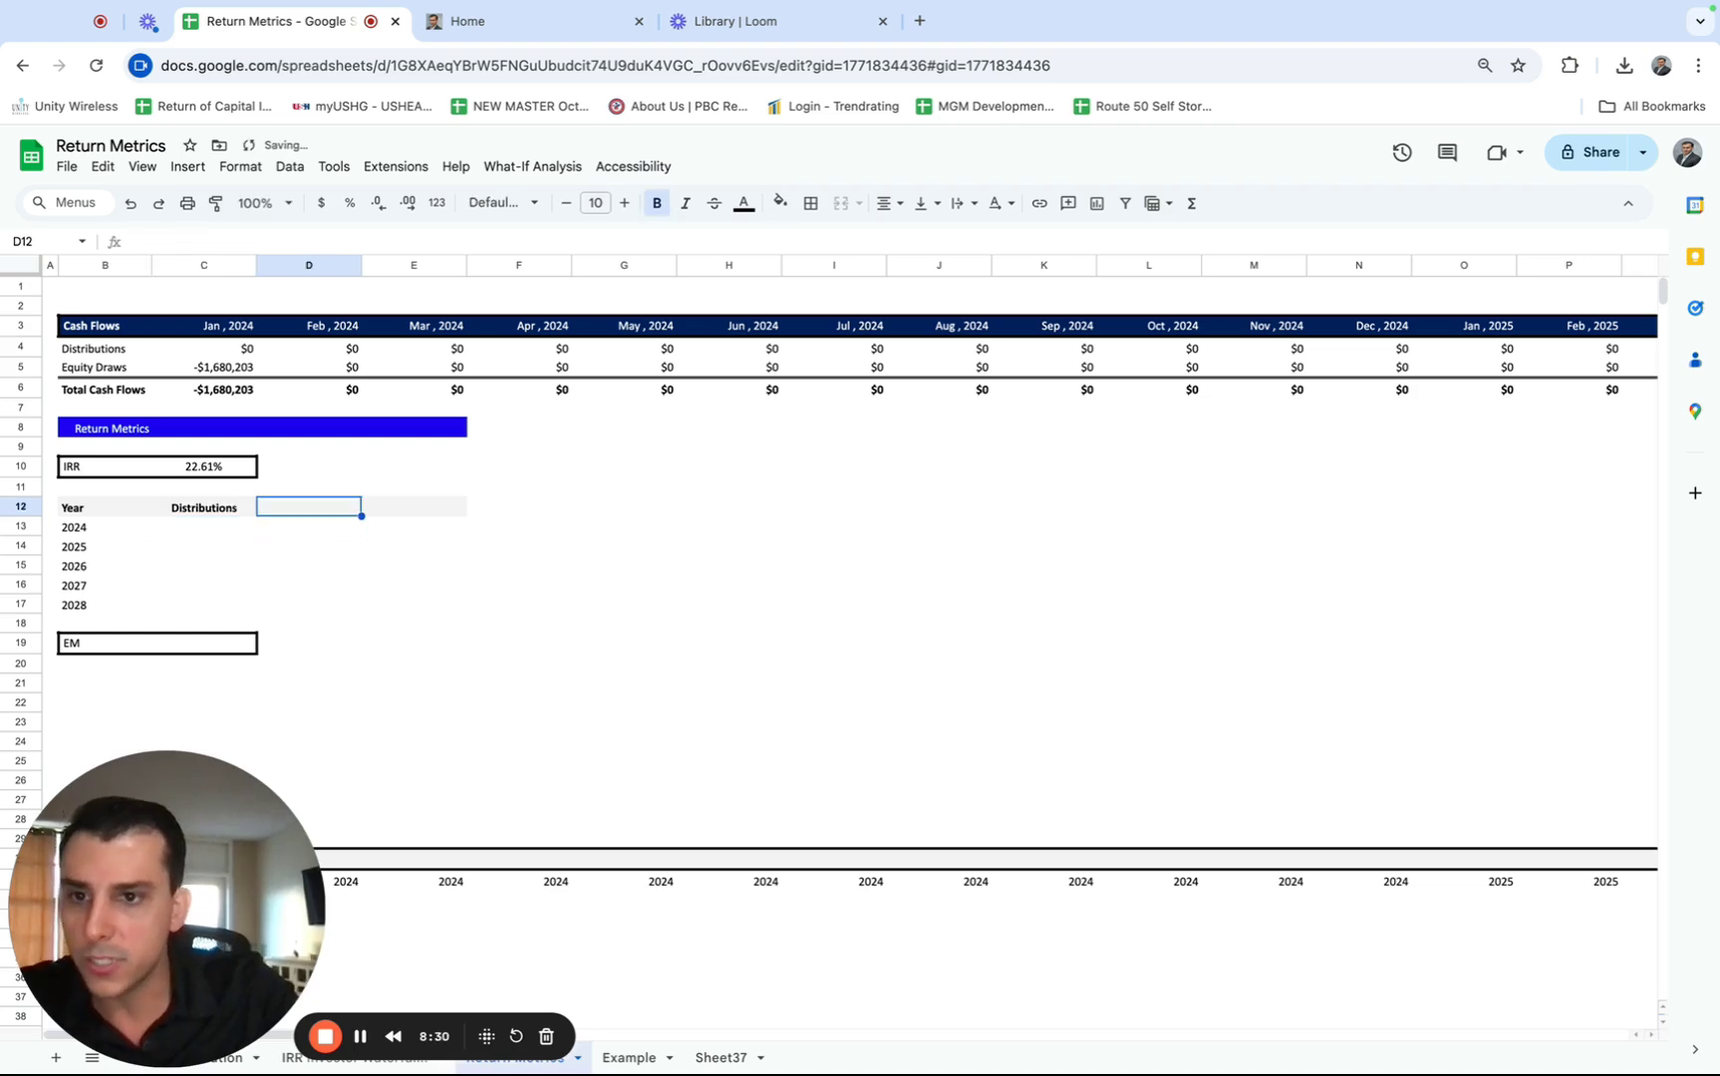
# - Copy the cash flow labels Distributions and Equity Draws from B4 and B5 into header cells C12 and D12
pyautogui.click(112, 356)
pyautogui.hotkey('ctrl', 'c')
pyautogui.click(209, 508)
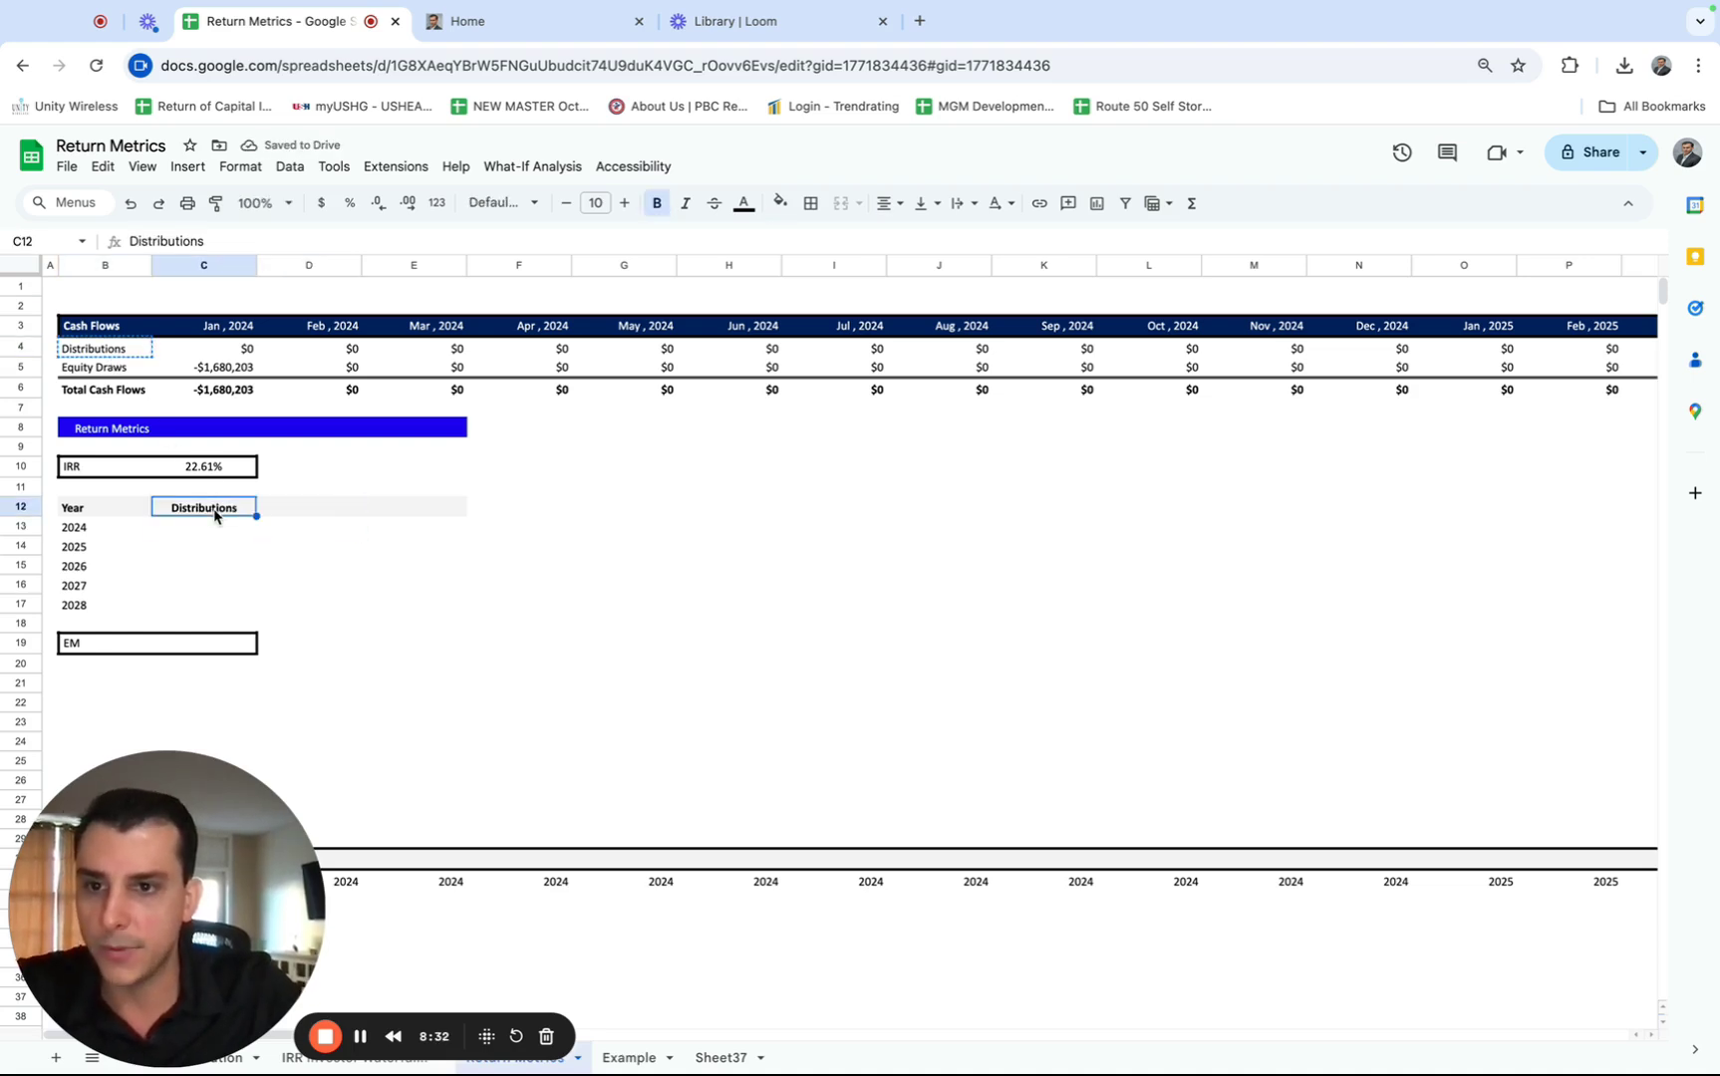
pyautogui.hotkey('ctrl', 'v')
pyautogui.click(94, 369)
pyautogui.hotkey('ctrl', 'c')
pyautogui.click(321, 508)
pyautogui.hotkey('ctrl', 'v')
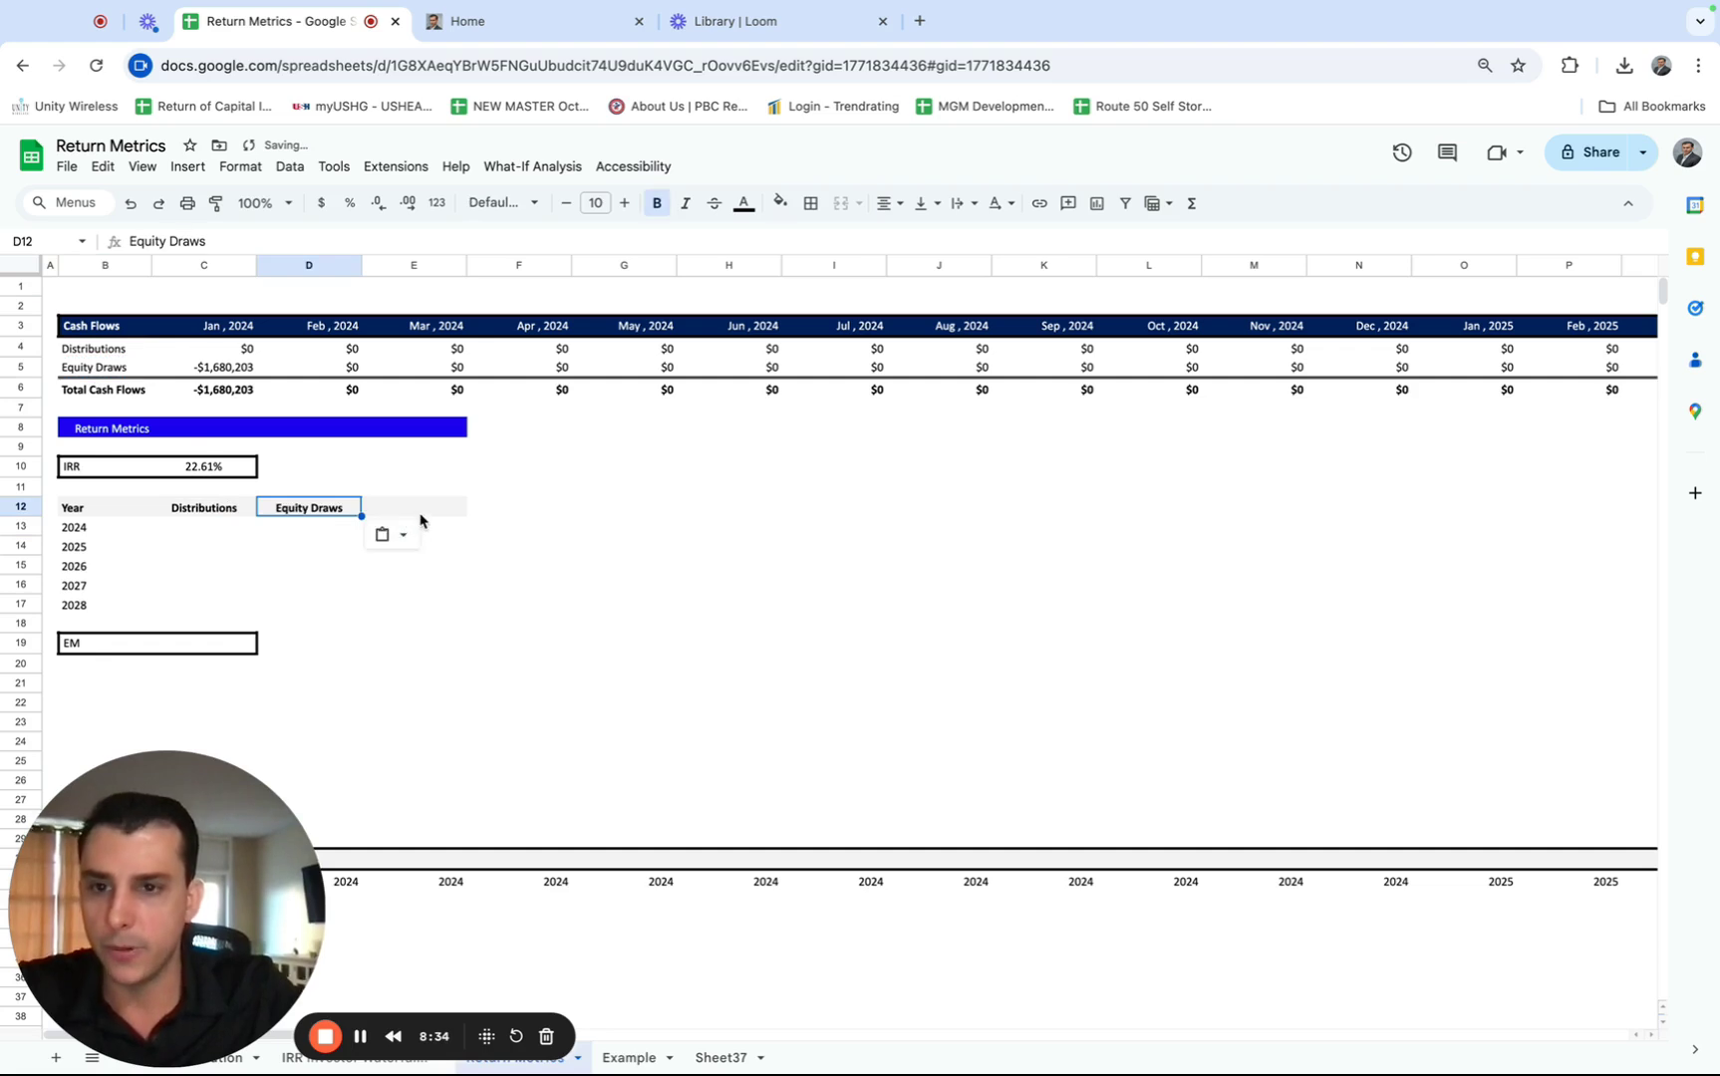
# - Add the column heading Cash-on-Cash in cell E12
pyautogui.click(419, 513)
pyautogui.write('Cash-on-Cash')
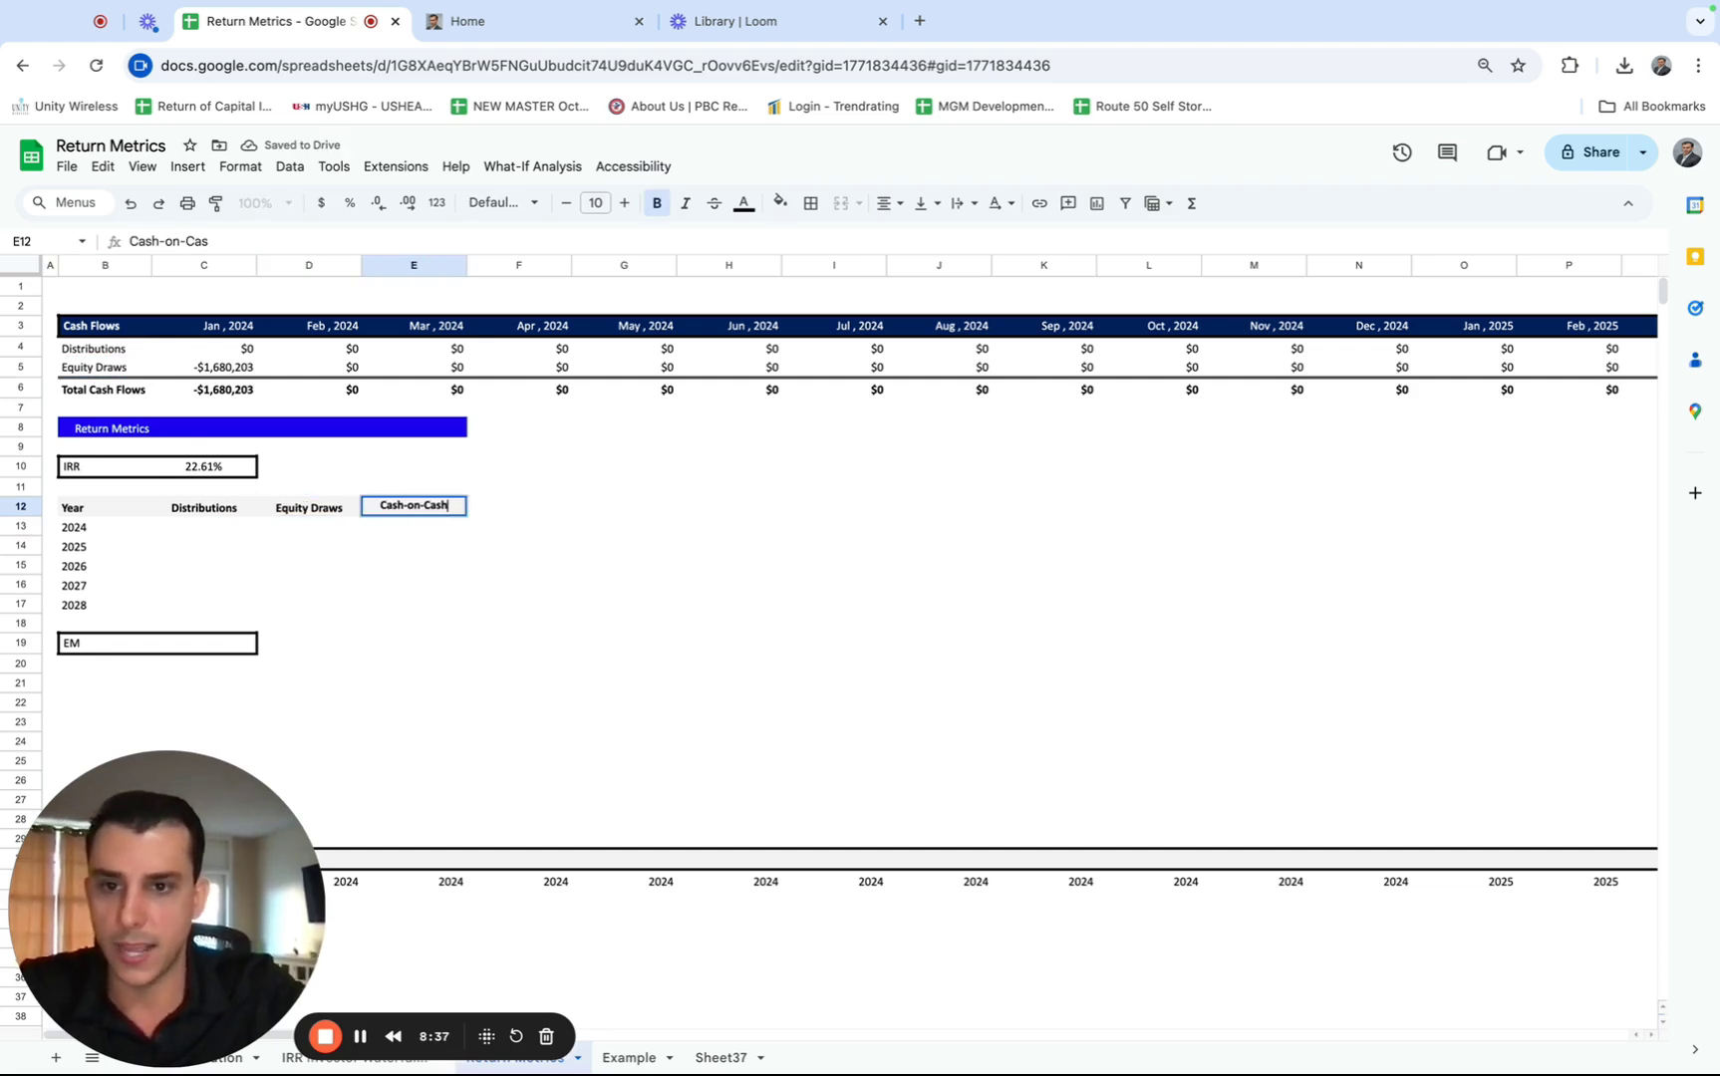
pyautogui.press('Return')
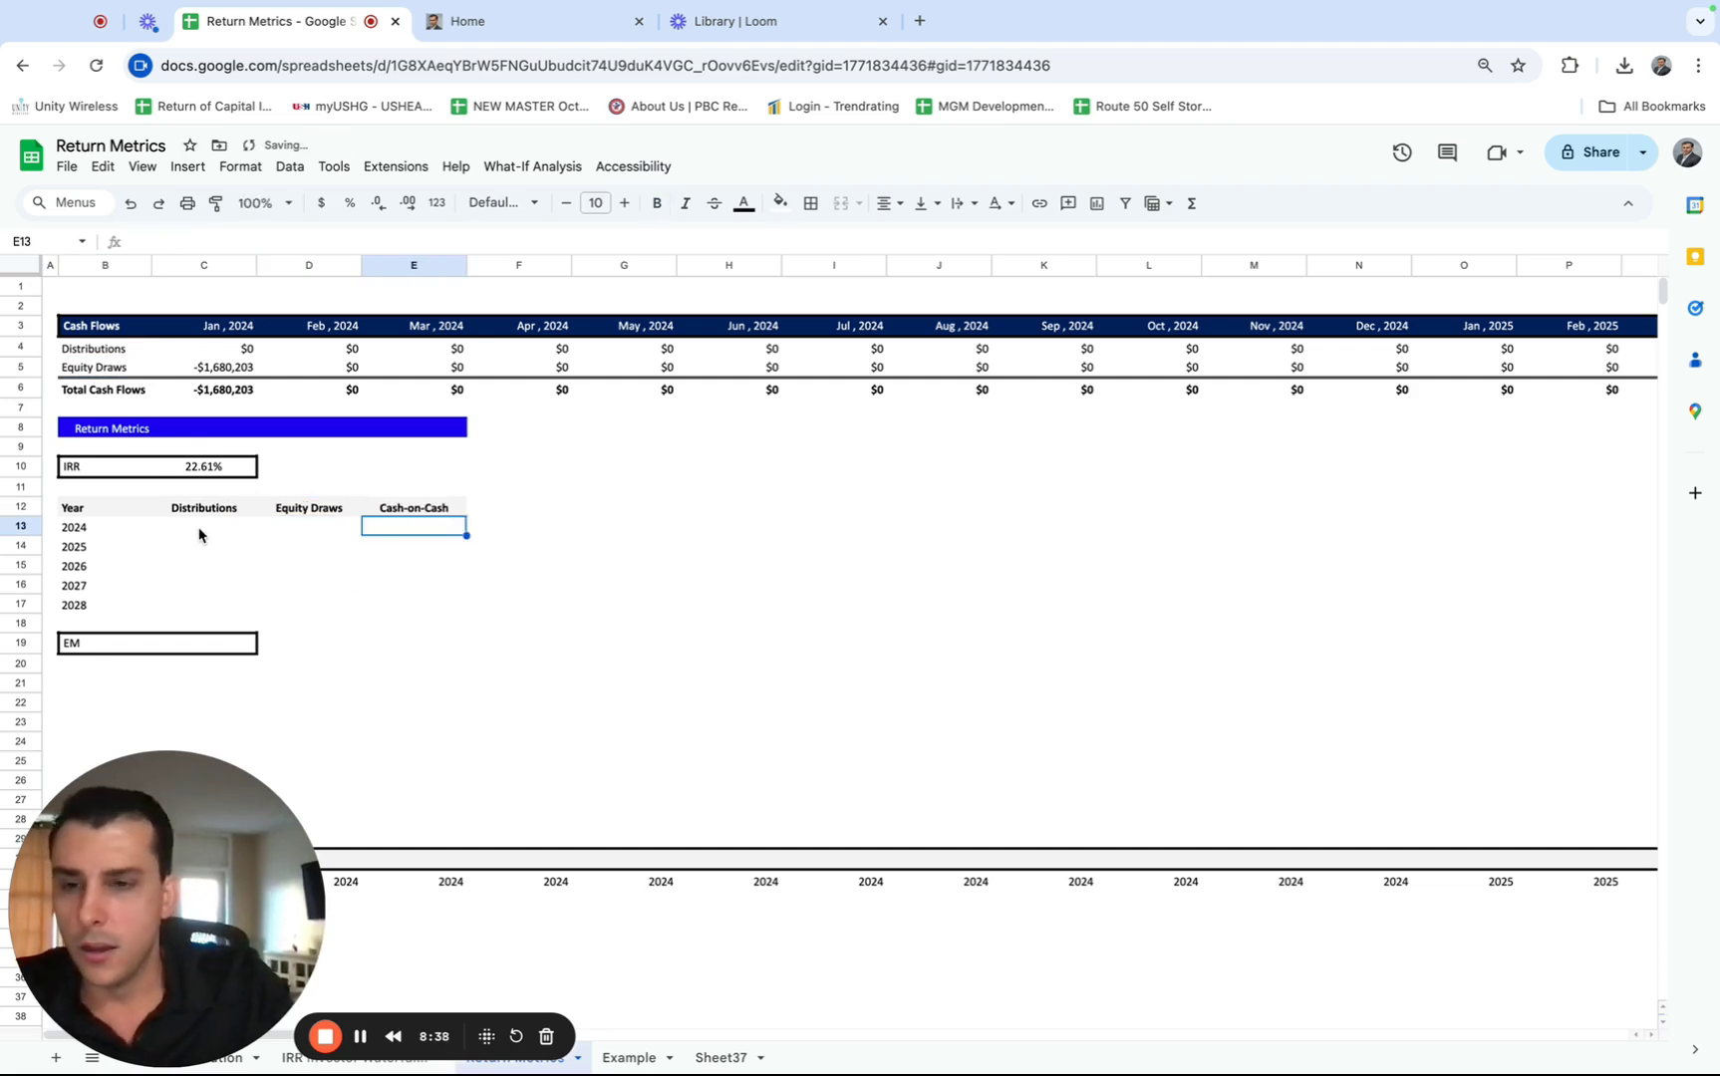
# - In C13, enter a SUMIFS formula summing distributions row 4 where the years in row 31 match B13
pyautogui.click(197, 533)
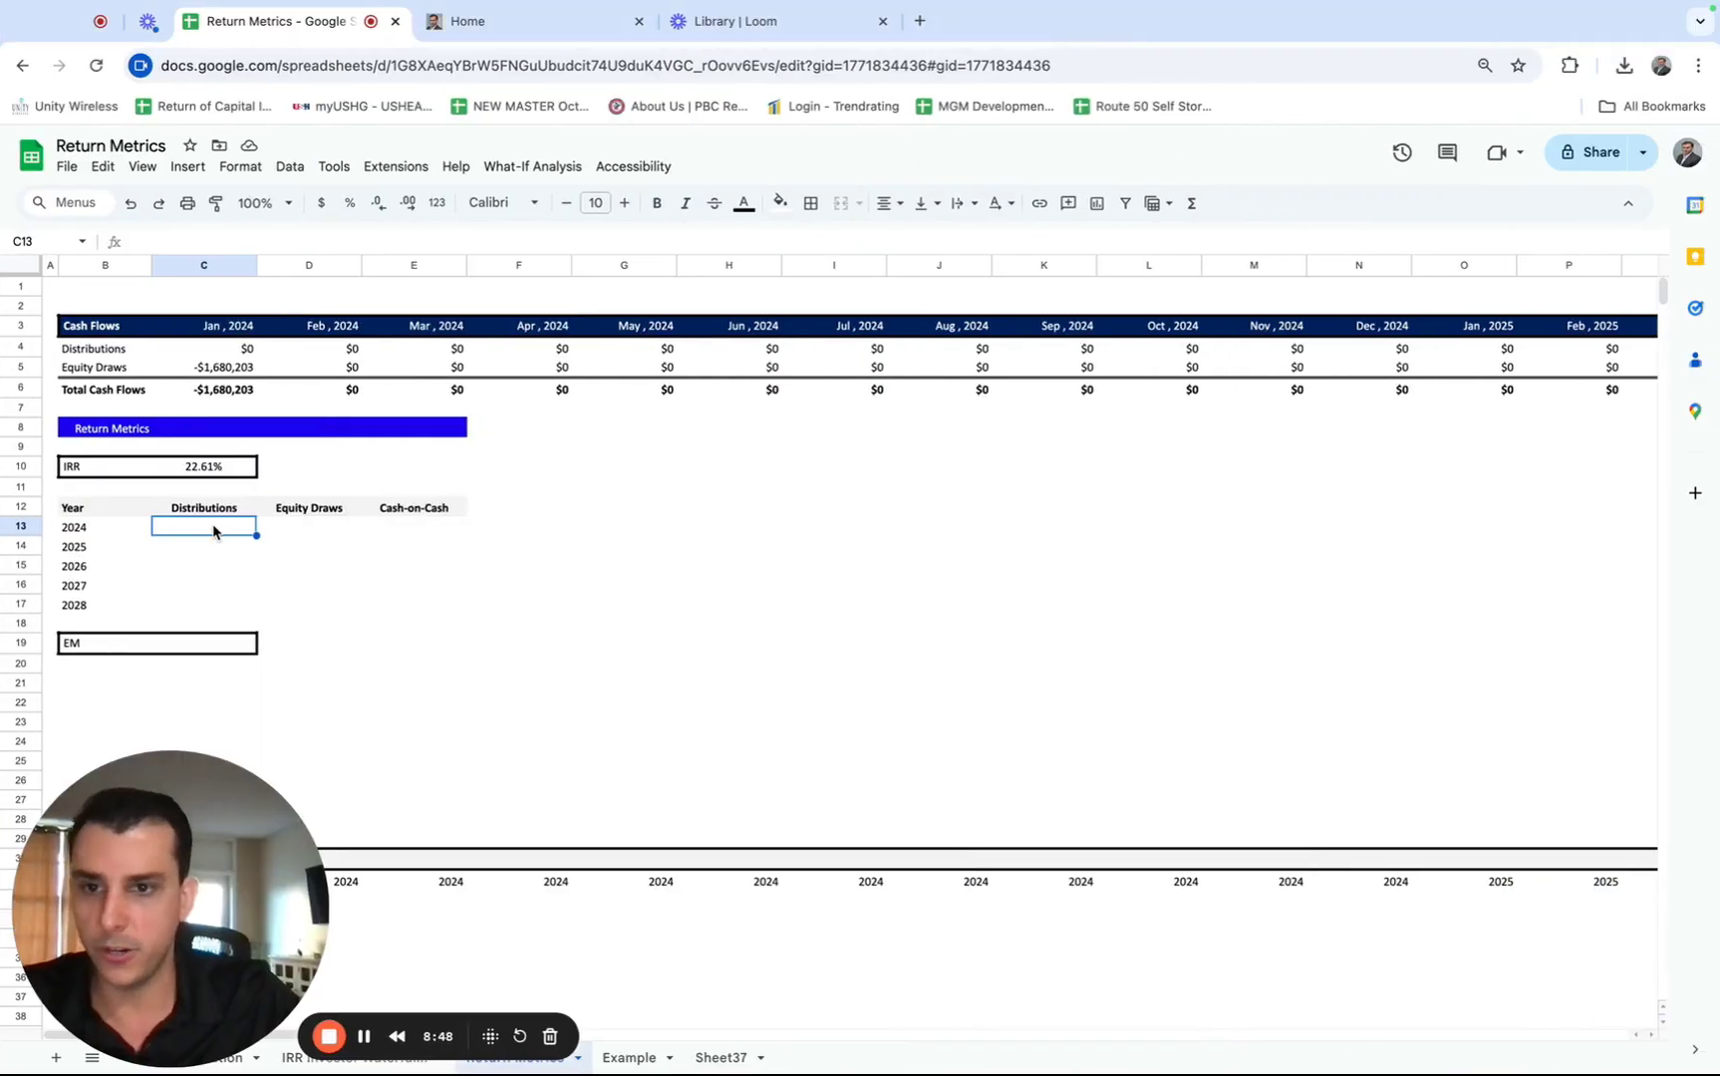
pyautogui.write('=sumifs(')
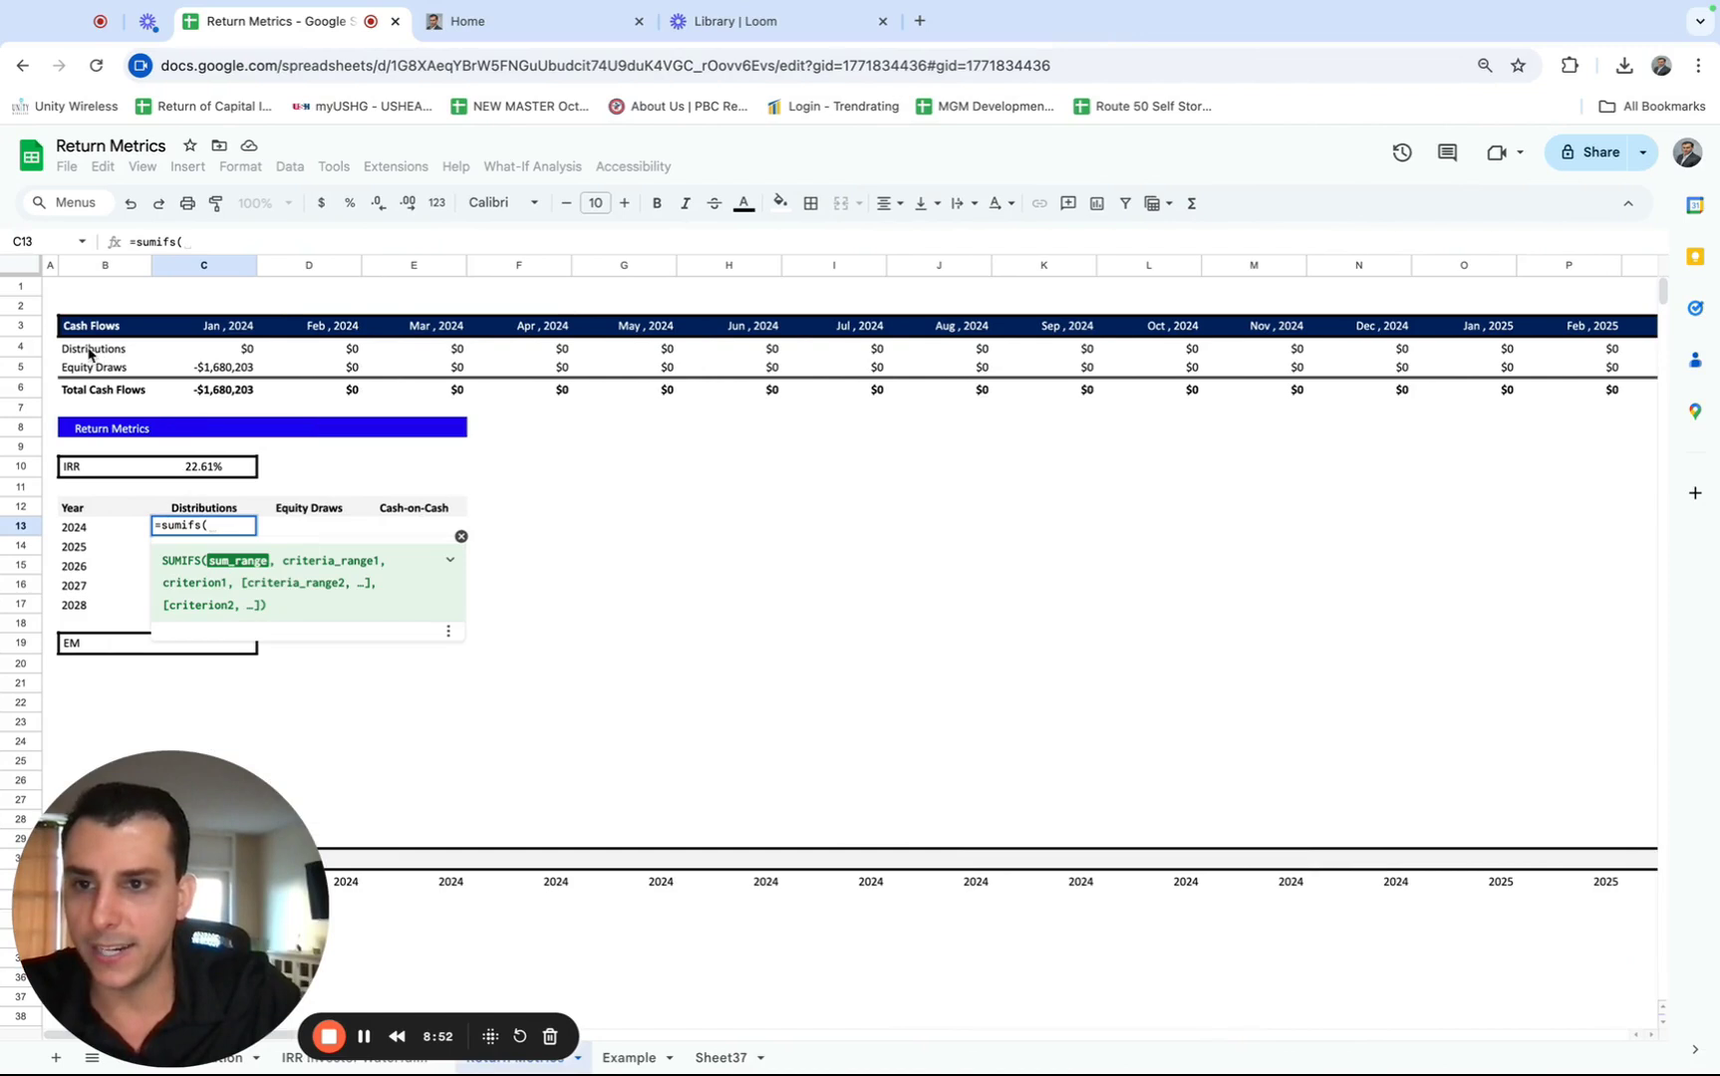
pyautogui.click(20, 347)
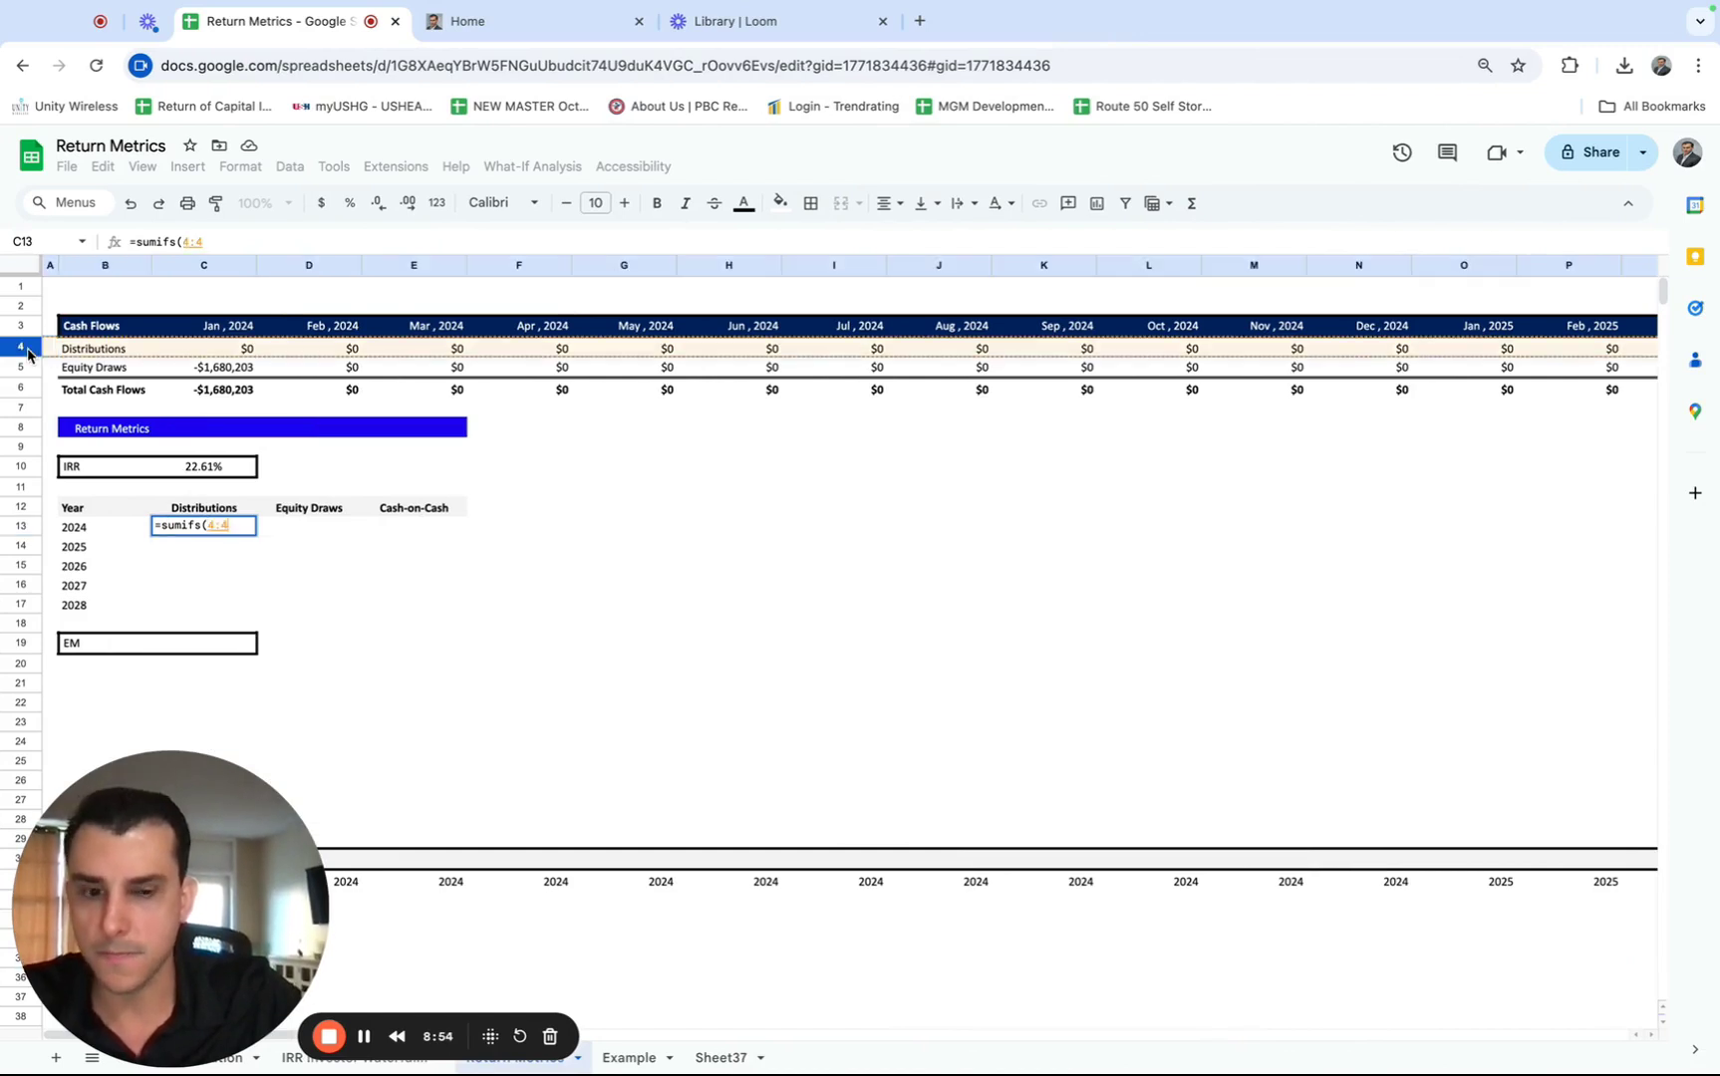
pyautogui.write(',')
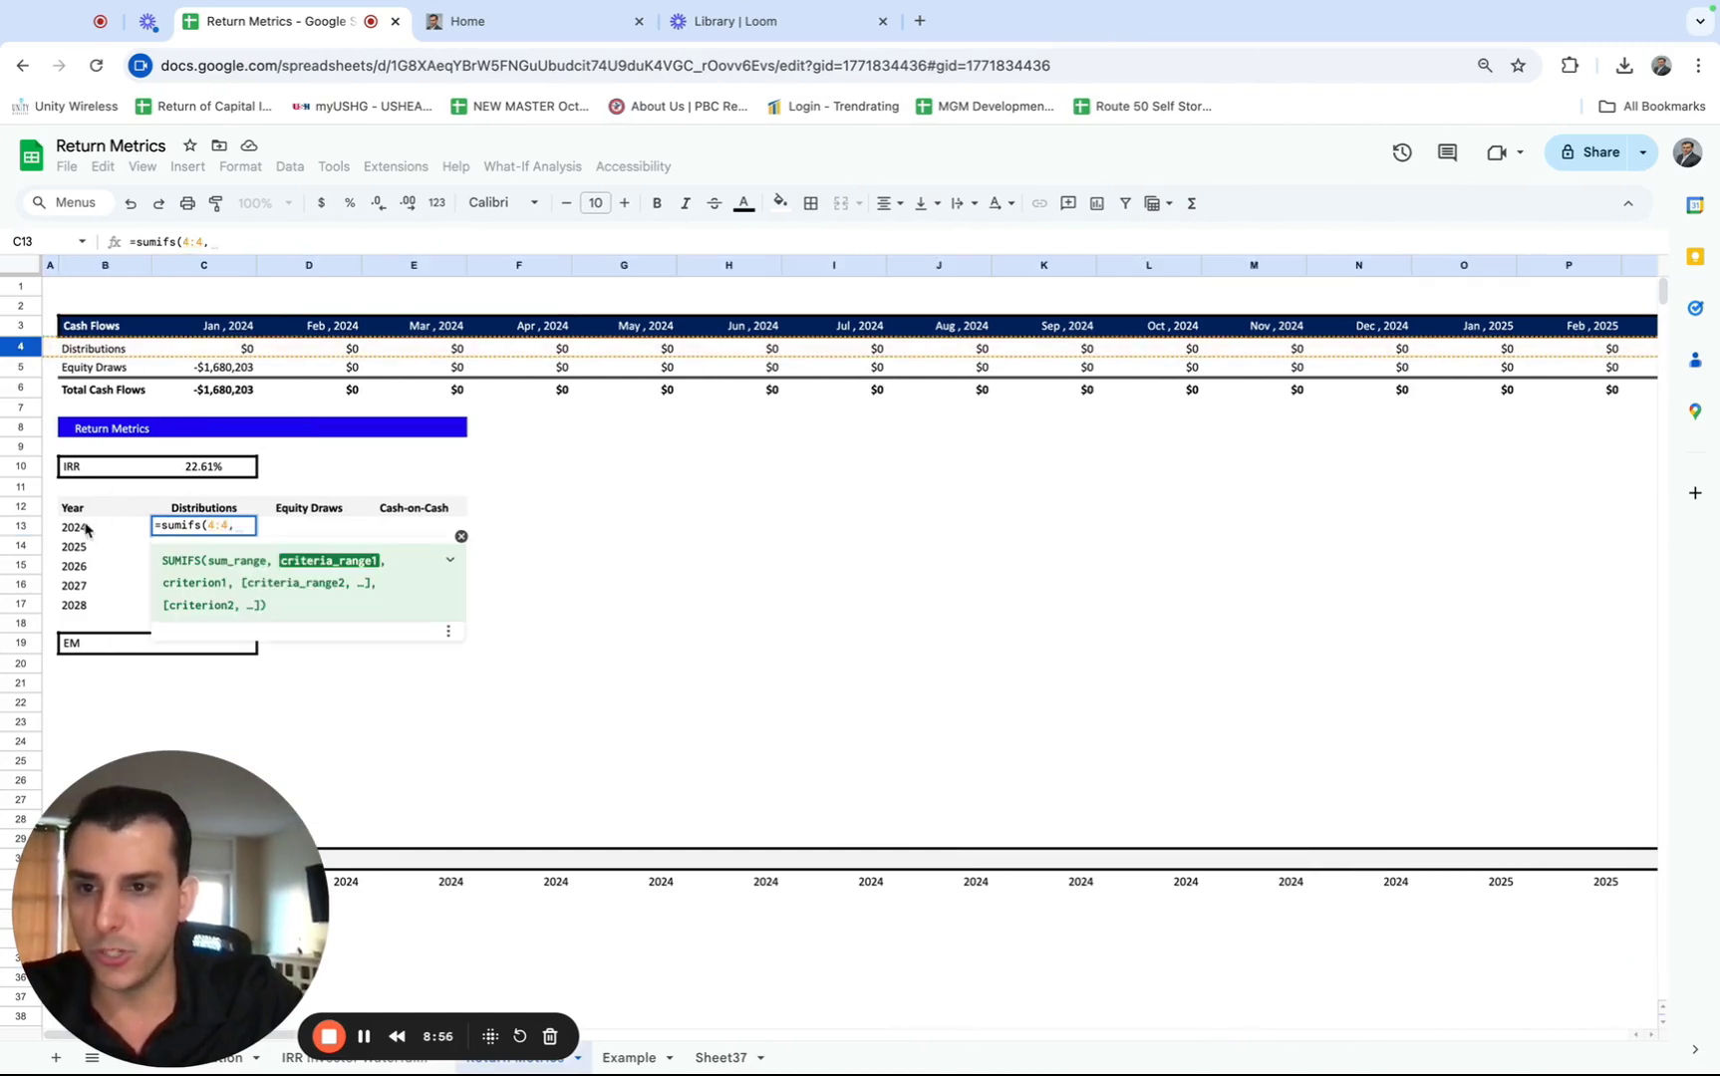
pyautogui.scroll(-5, 104, 509)
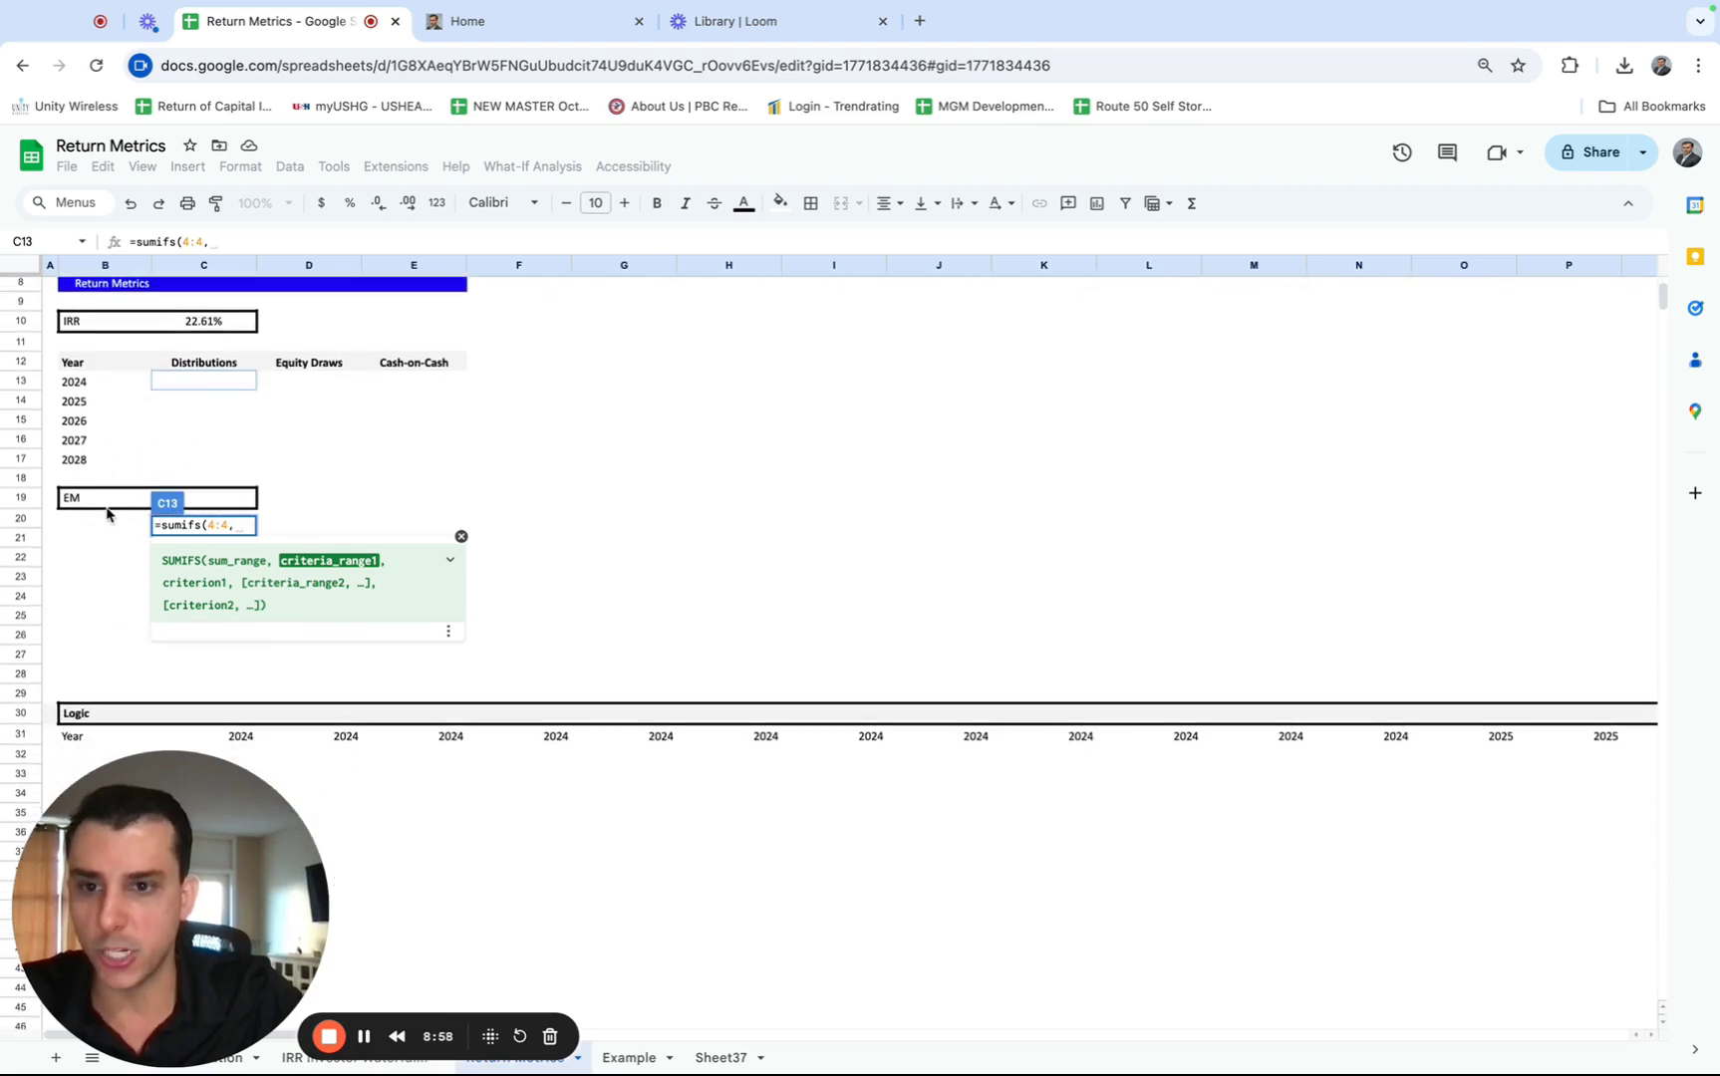
pyautogui.scroll(5, 248, 378)
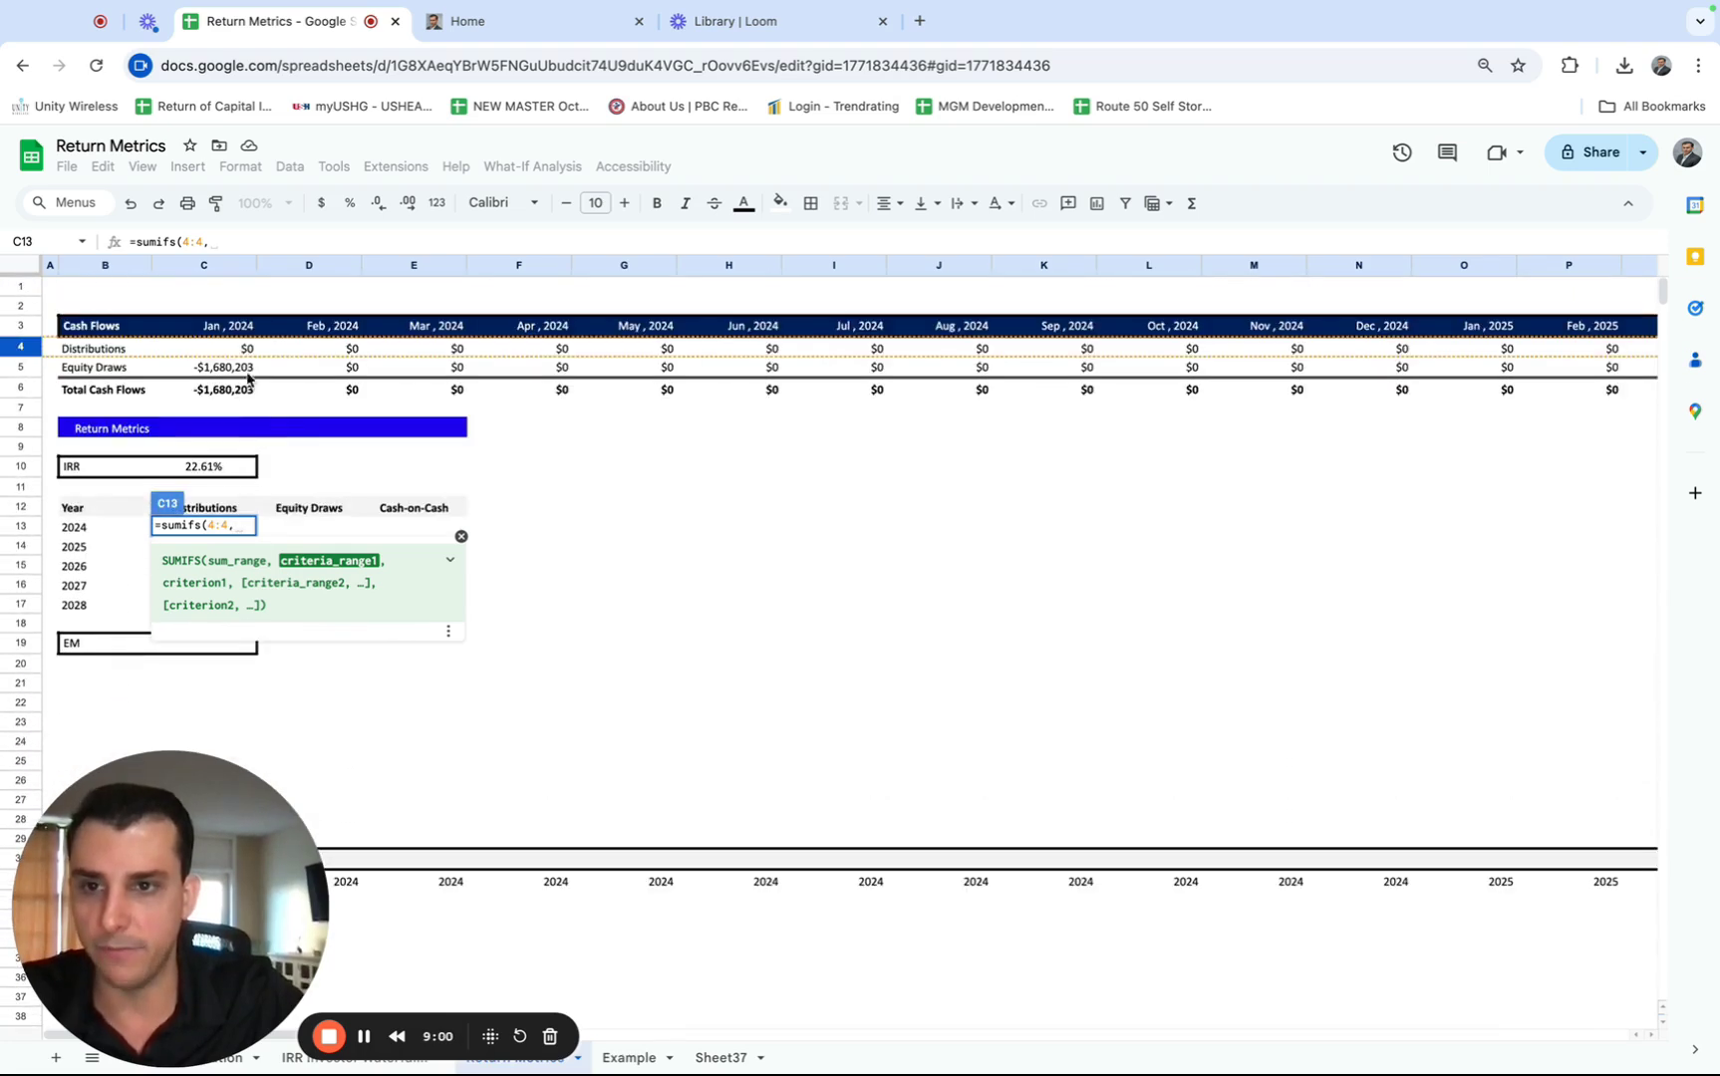
pyautogui.scroll(-4, 244, 735)
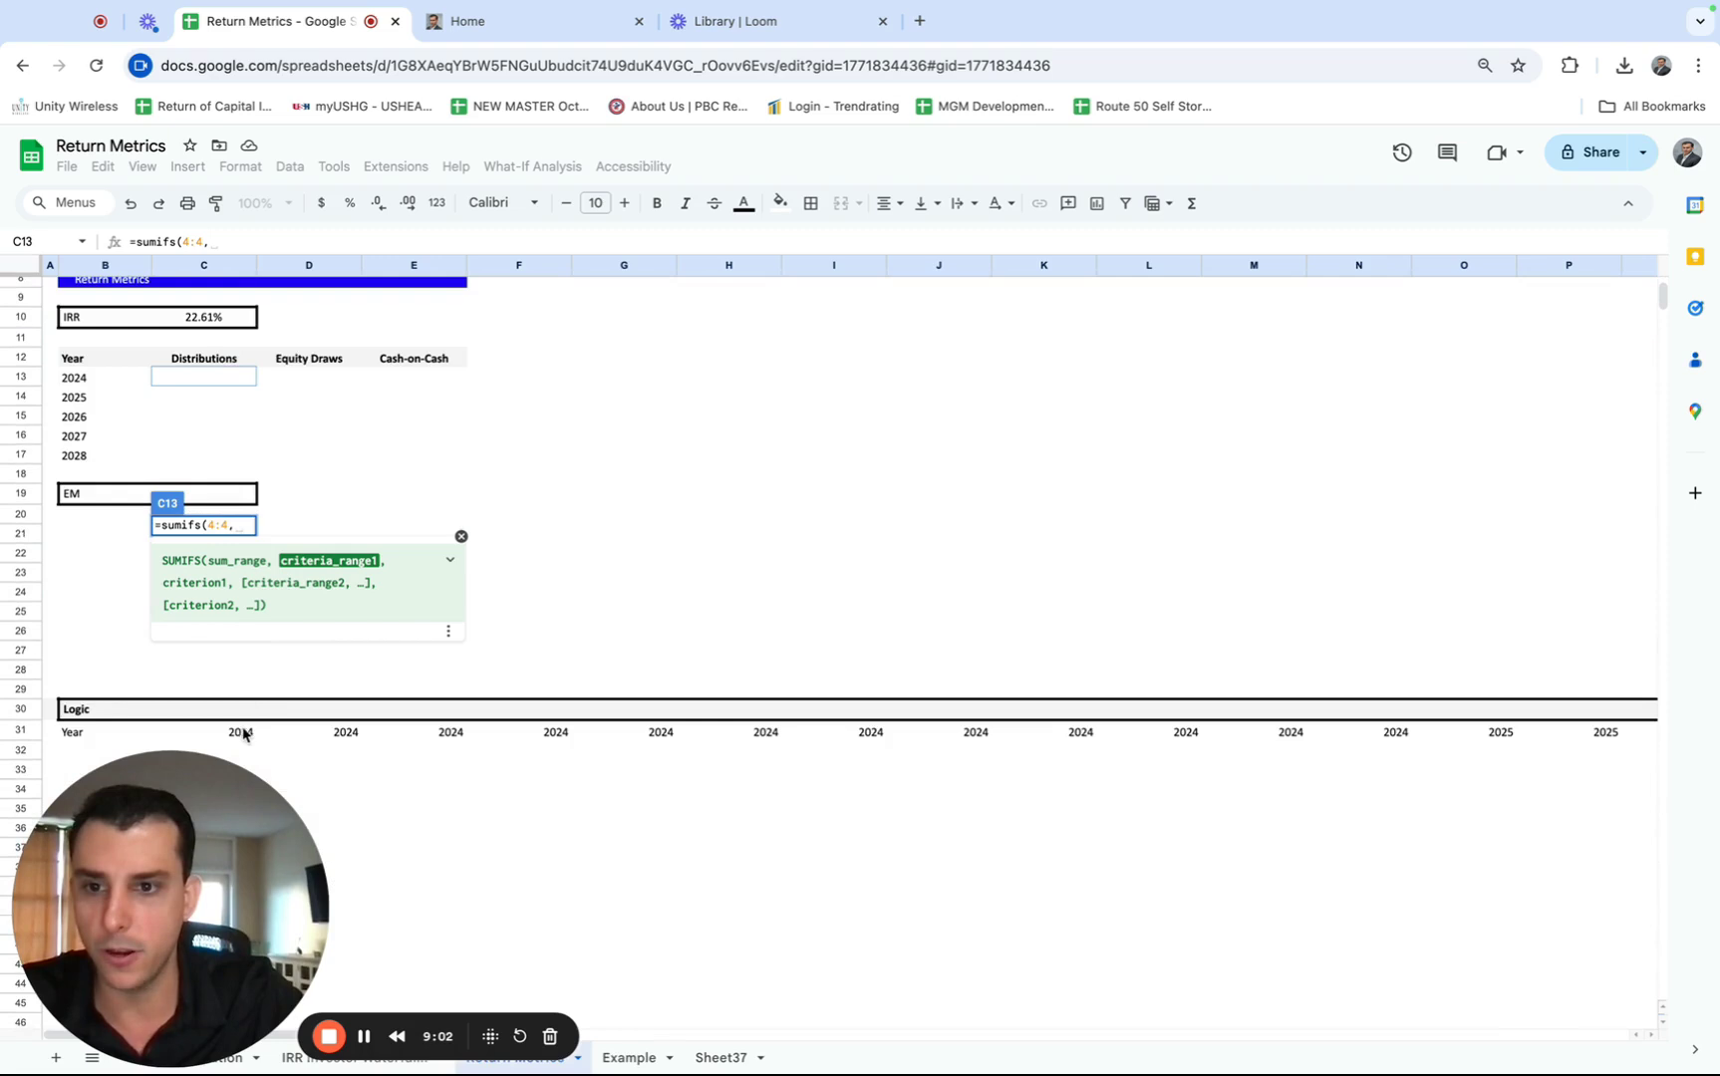
pyautogui.scroll(4, 542, 607)
pyautogui.hscroll(10, 541, 607)
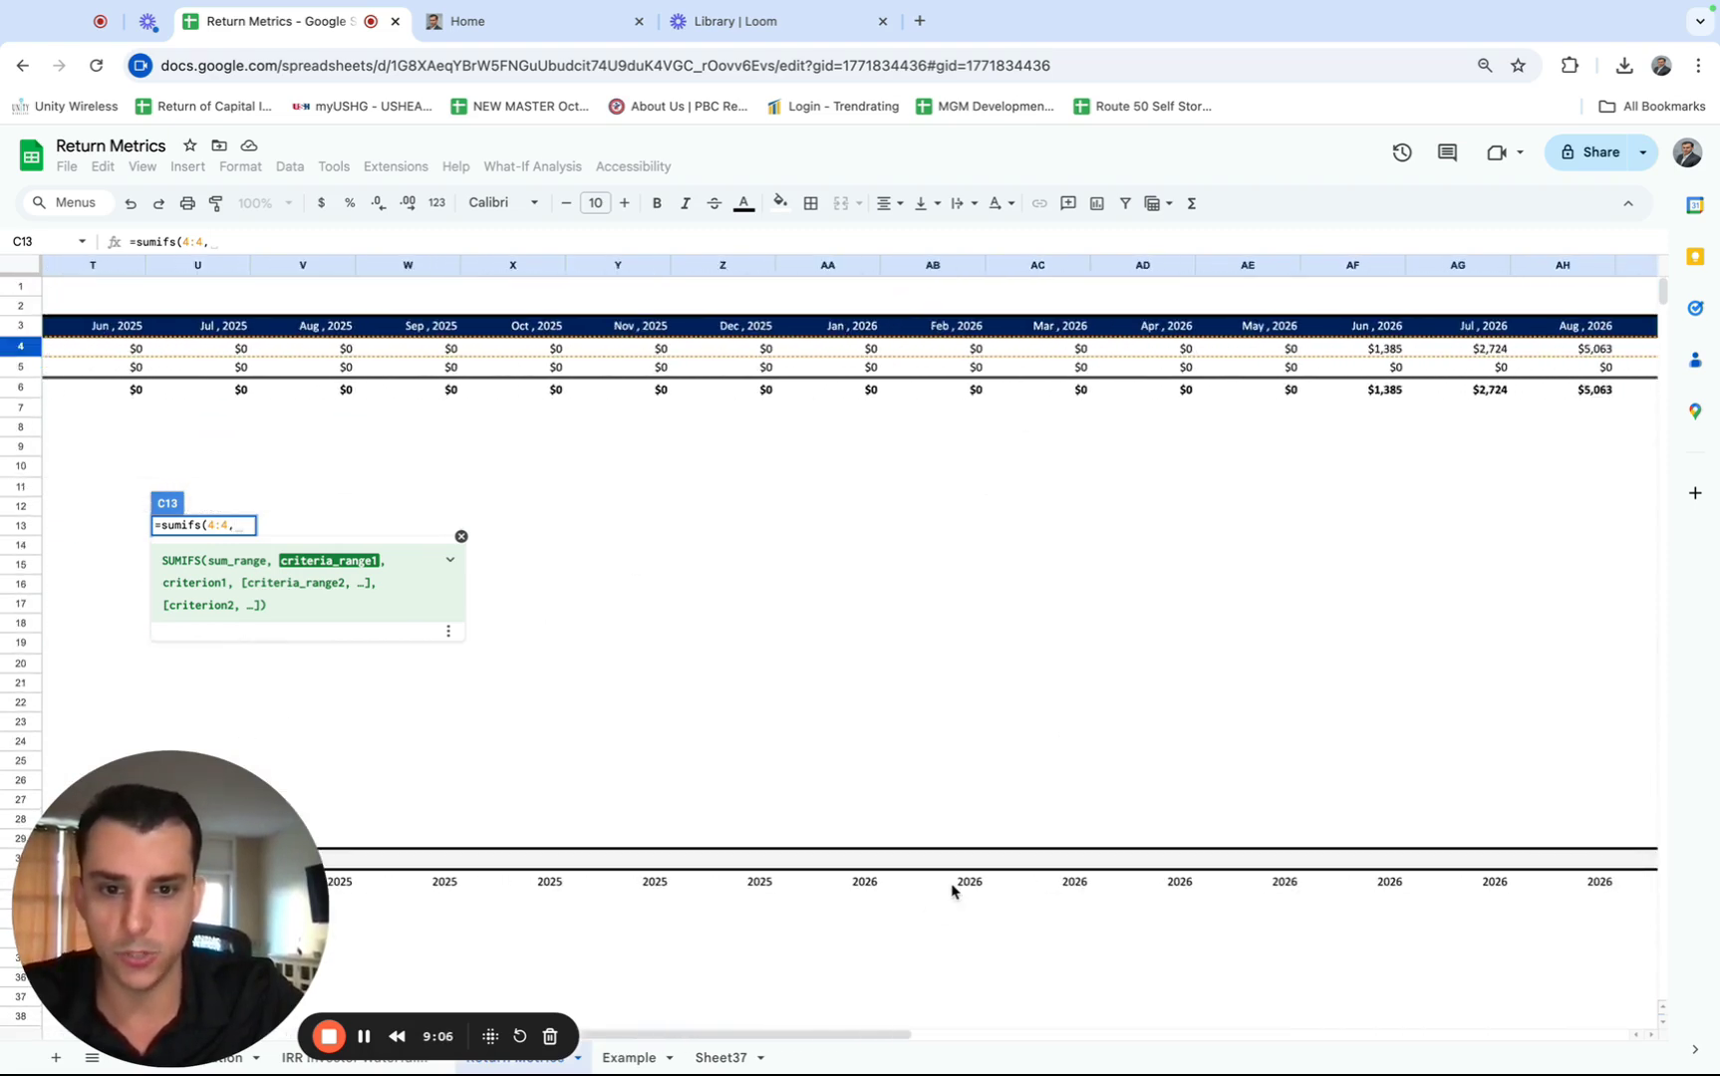
pyautogui.hscroll(-12, 952, 884)
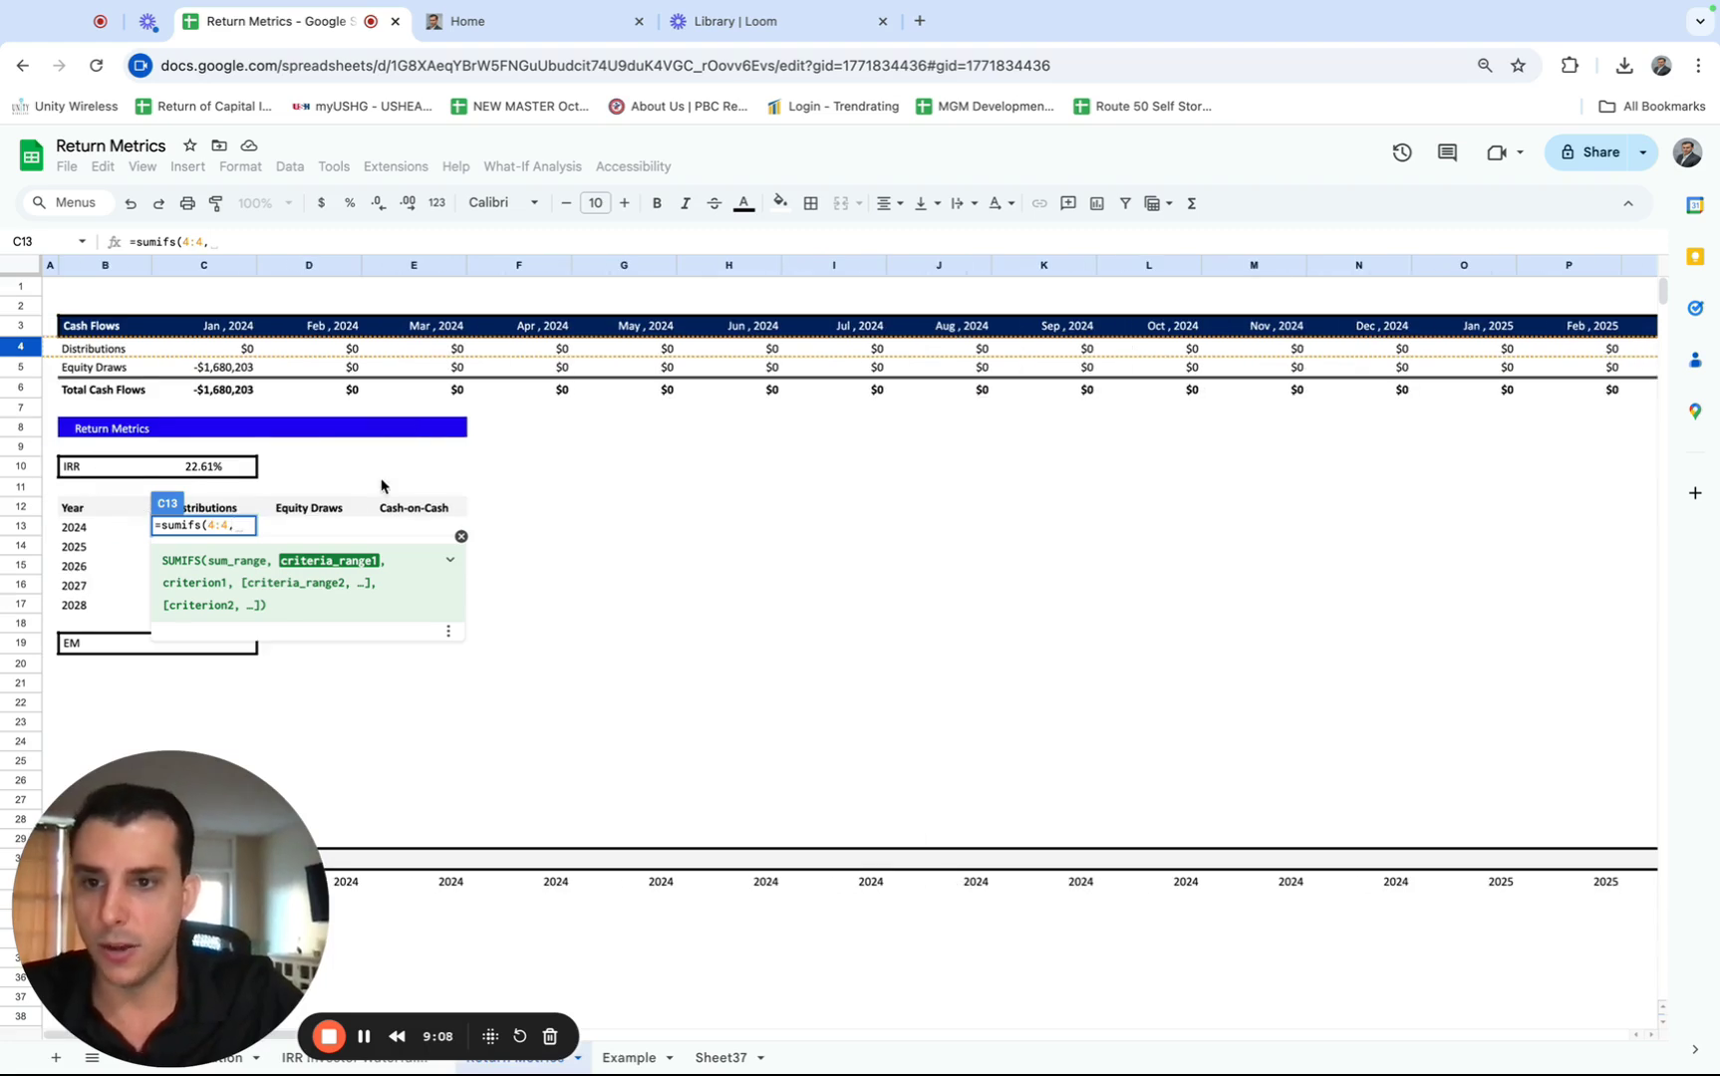
pyautogui.scroll(-3, 121, 720)
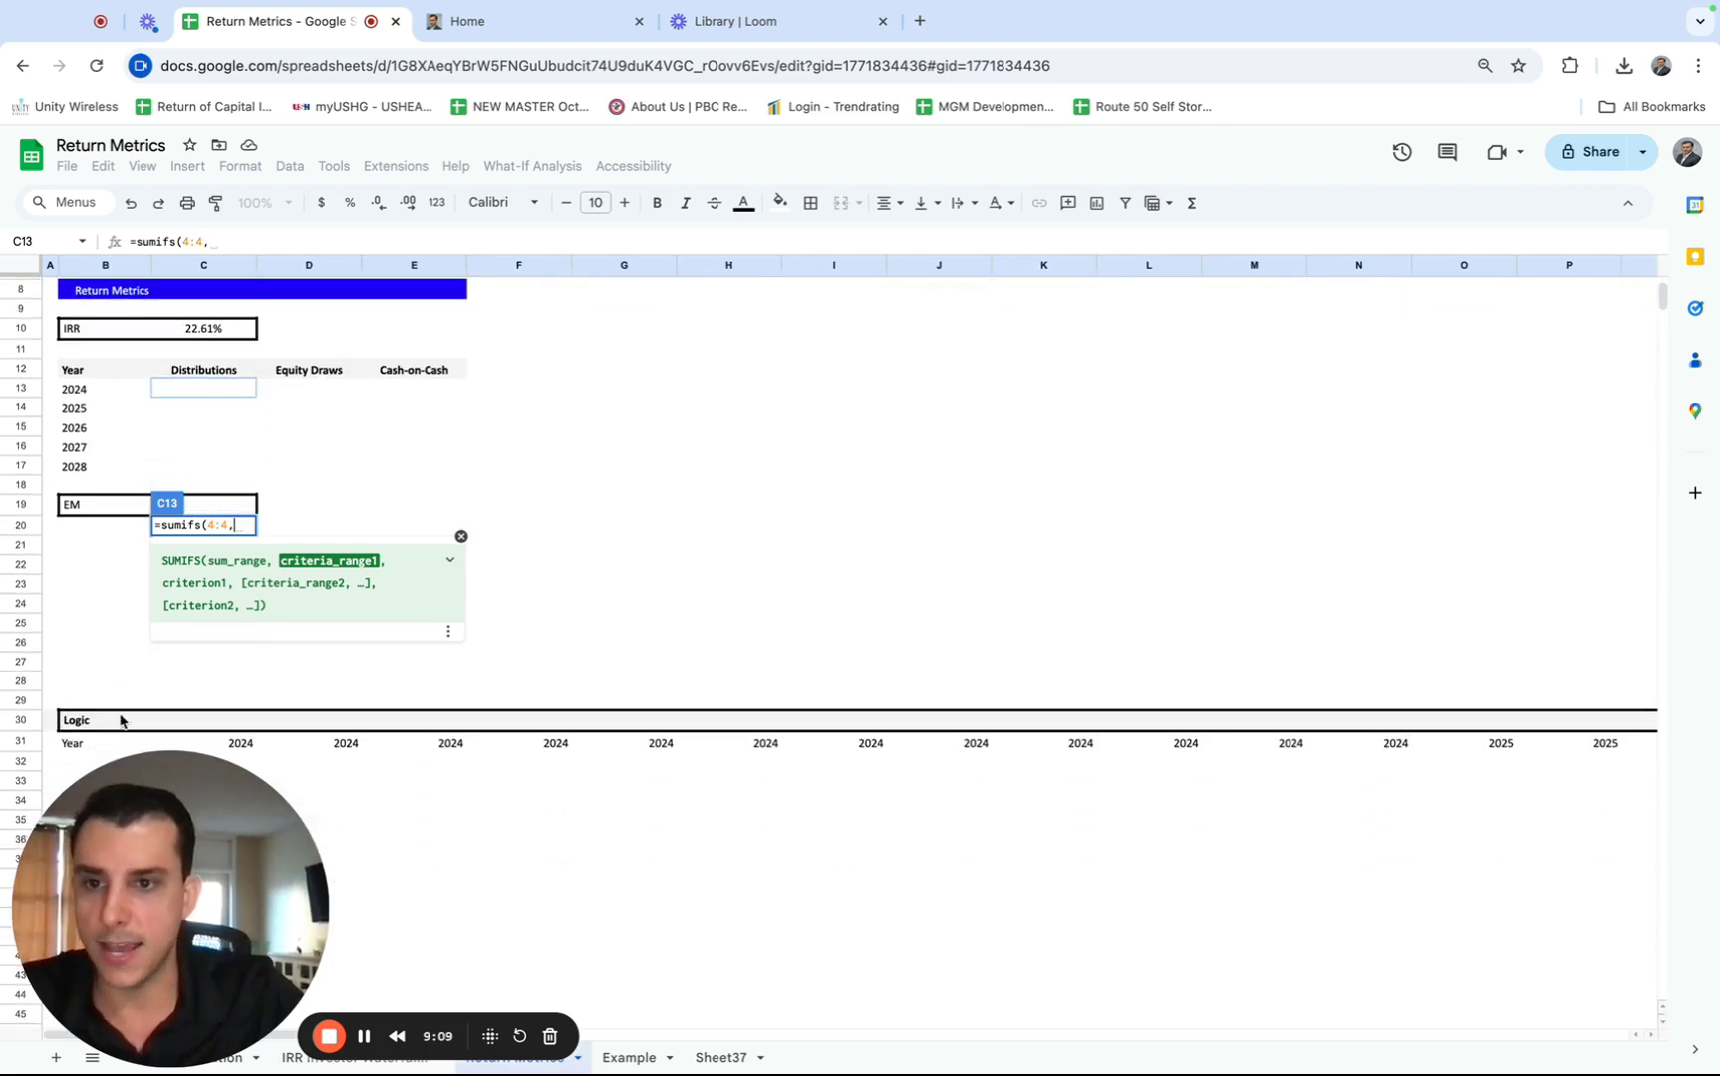
pyautogui.click(21, 743)
pyautogui.write(',')
pyautogui.scroll(3, 61, 541)
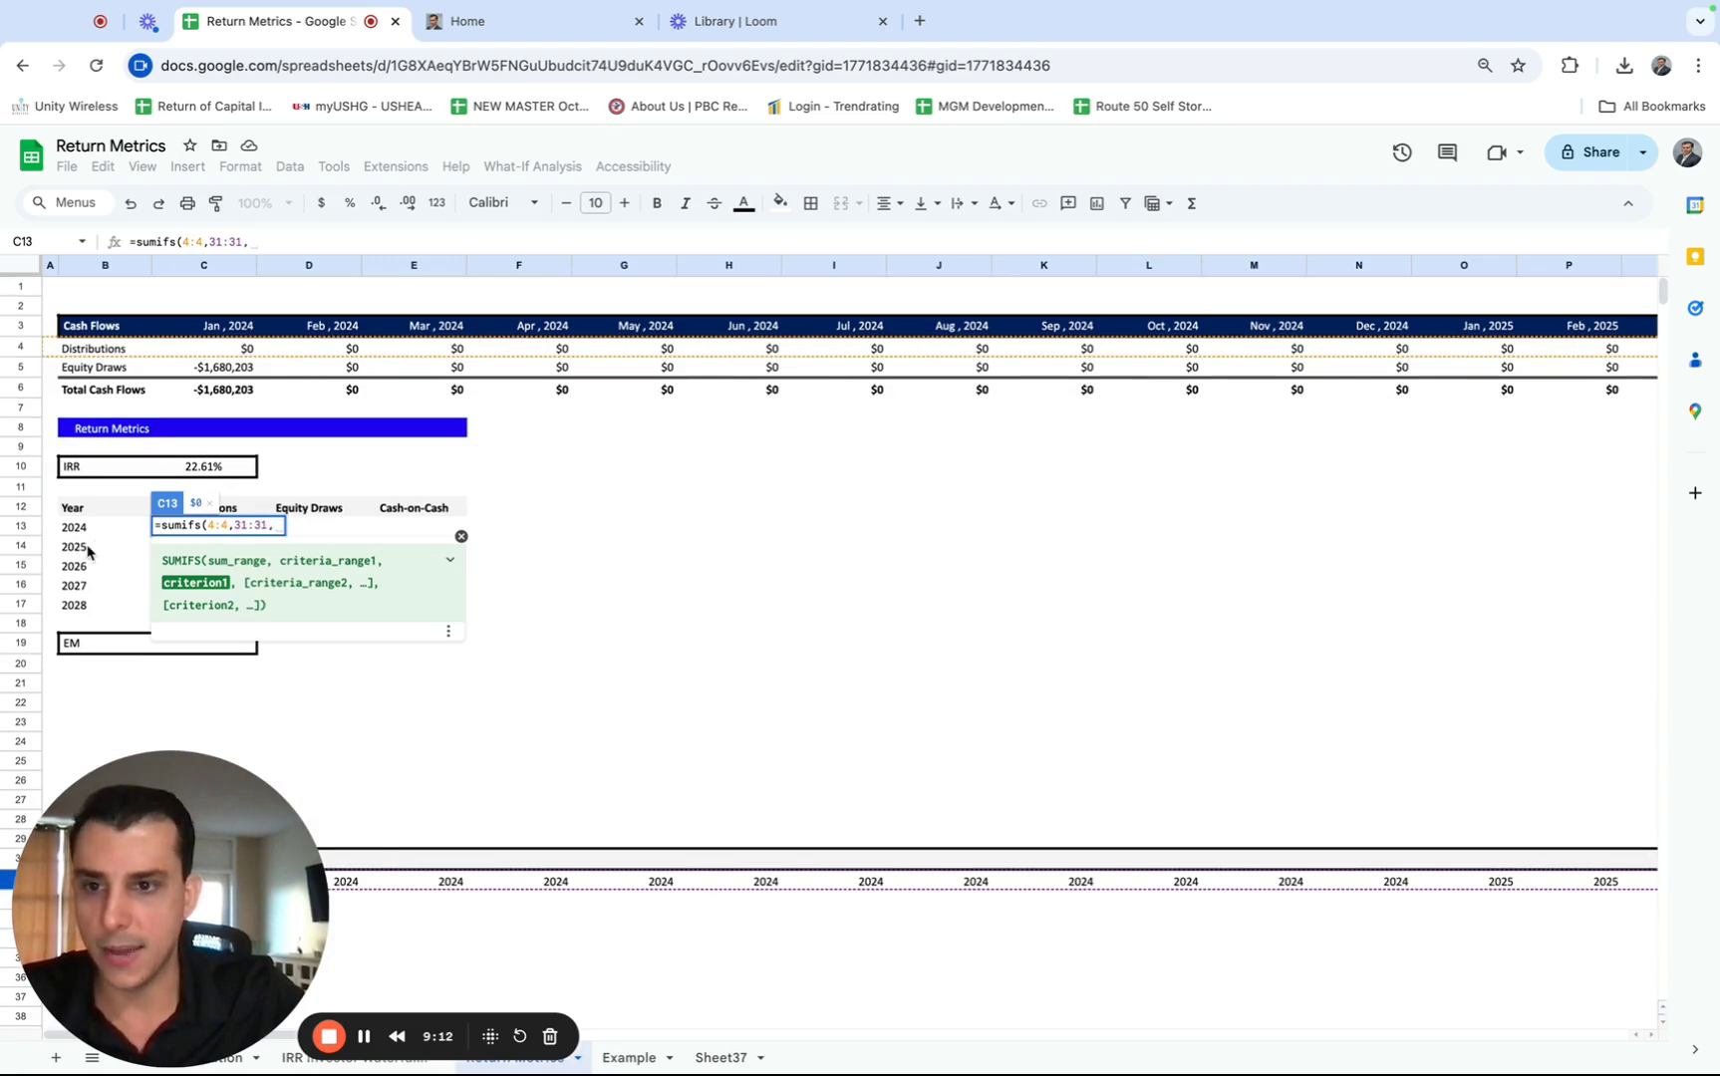
pyautogui.click(98, 532)
pyautogui.press('Return')
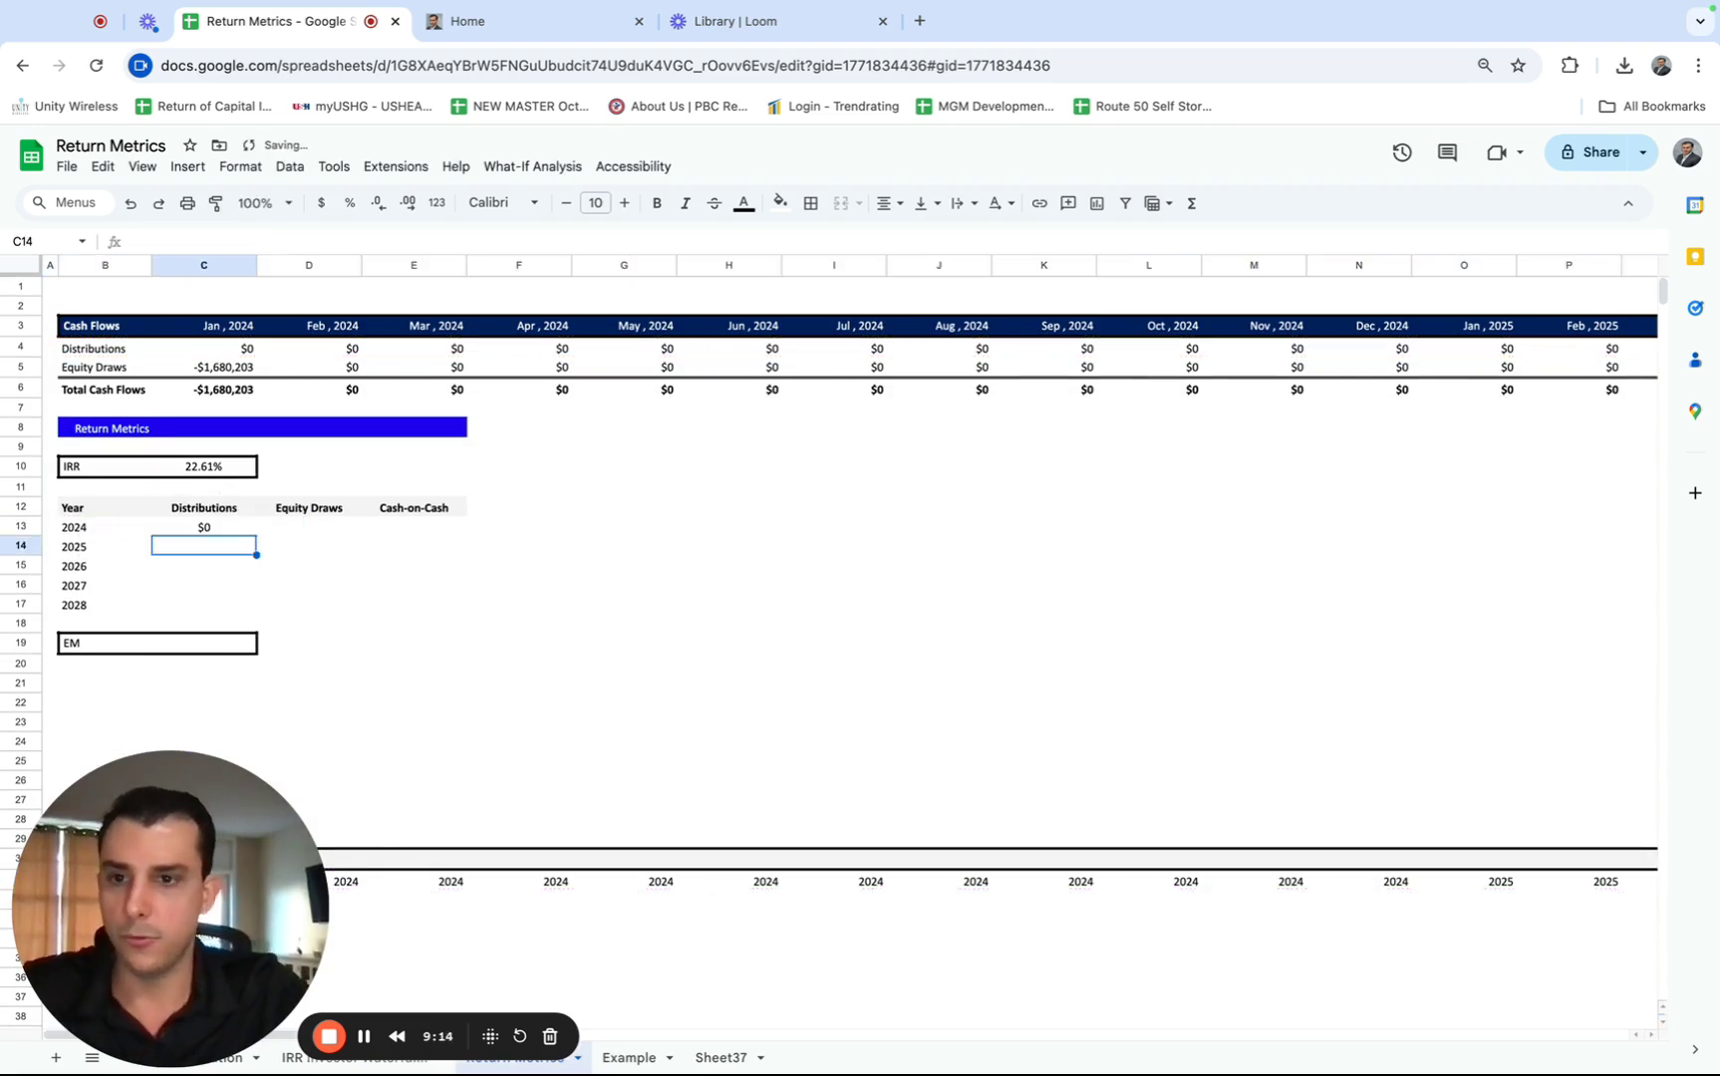
# - Make the row references absolute in C13 as $4:$4 and $31:$31, and fill the formula down through the 2028 row
pyautogui.press('Up')
pyautogui.click(187, 239)
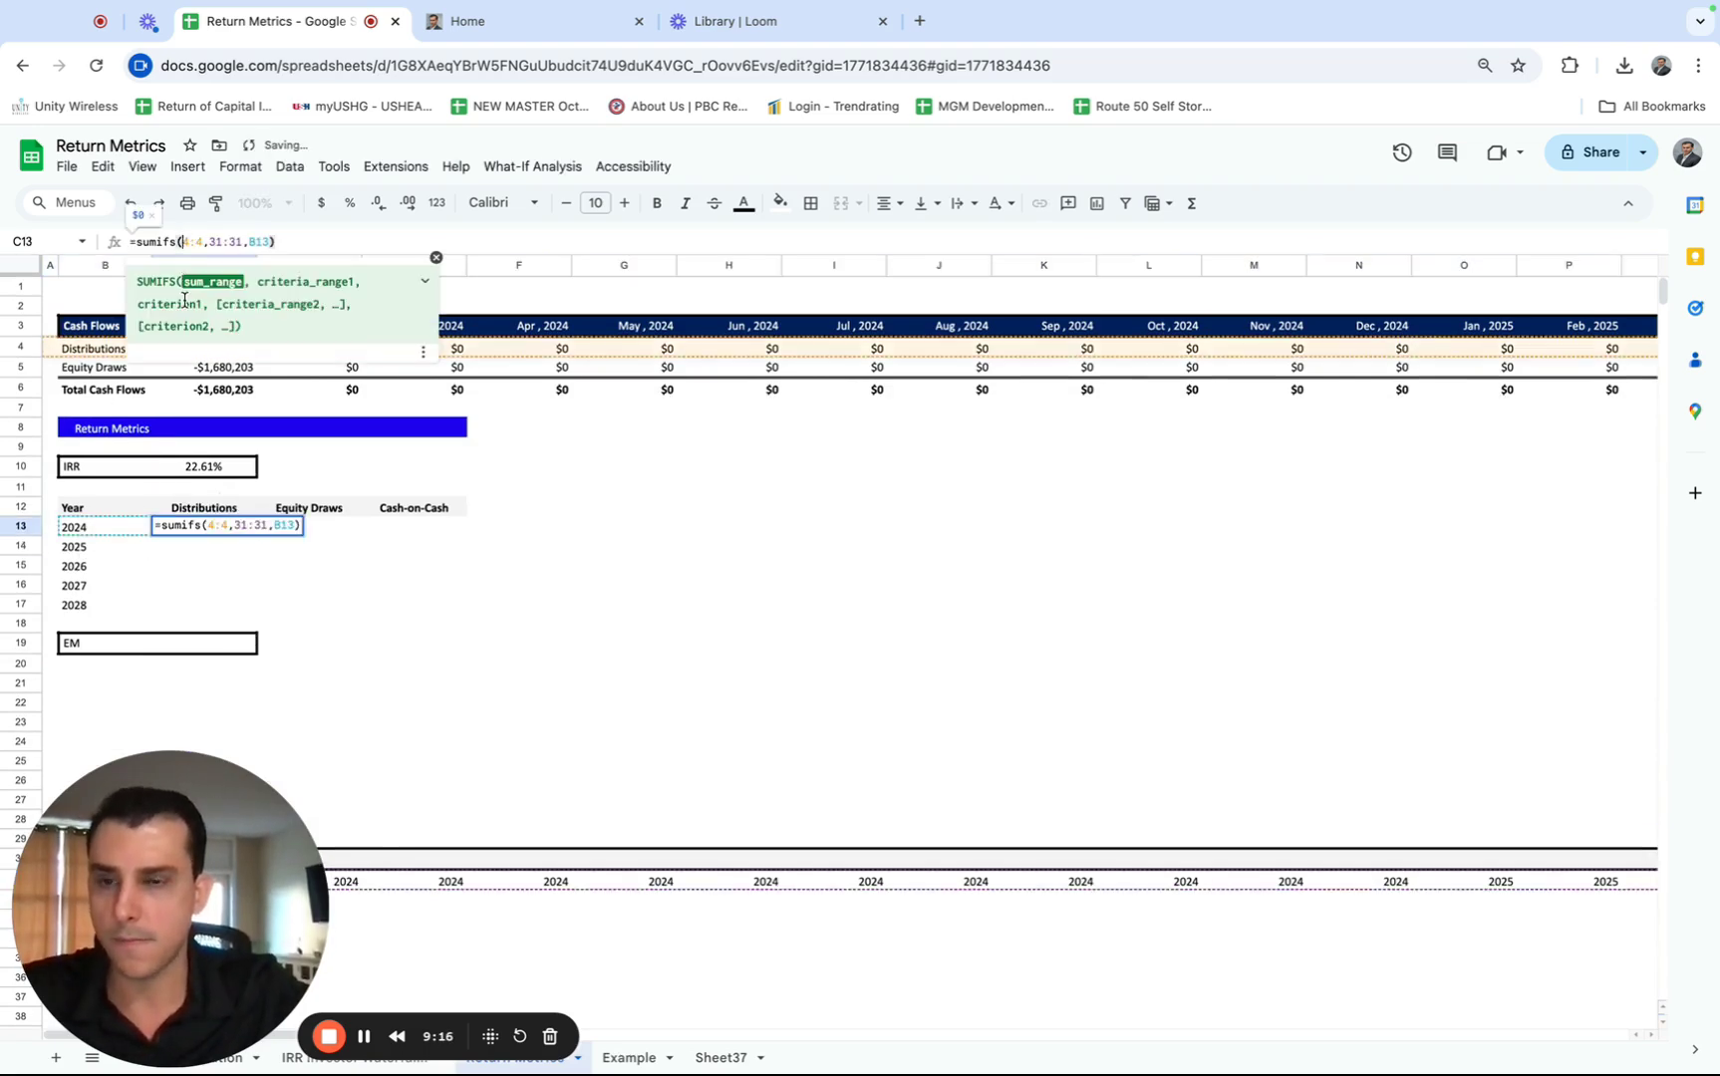
pyautogui.write('$')
pyautogui.press('Right')
pyautogui.press('Right')
pyautogui.write('$')
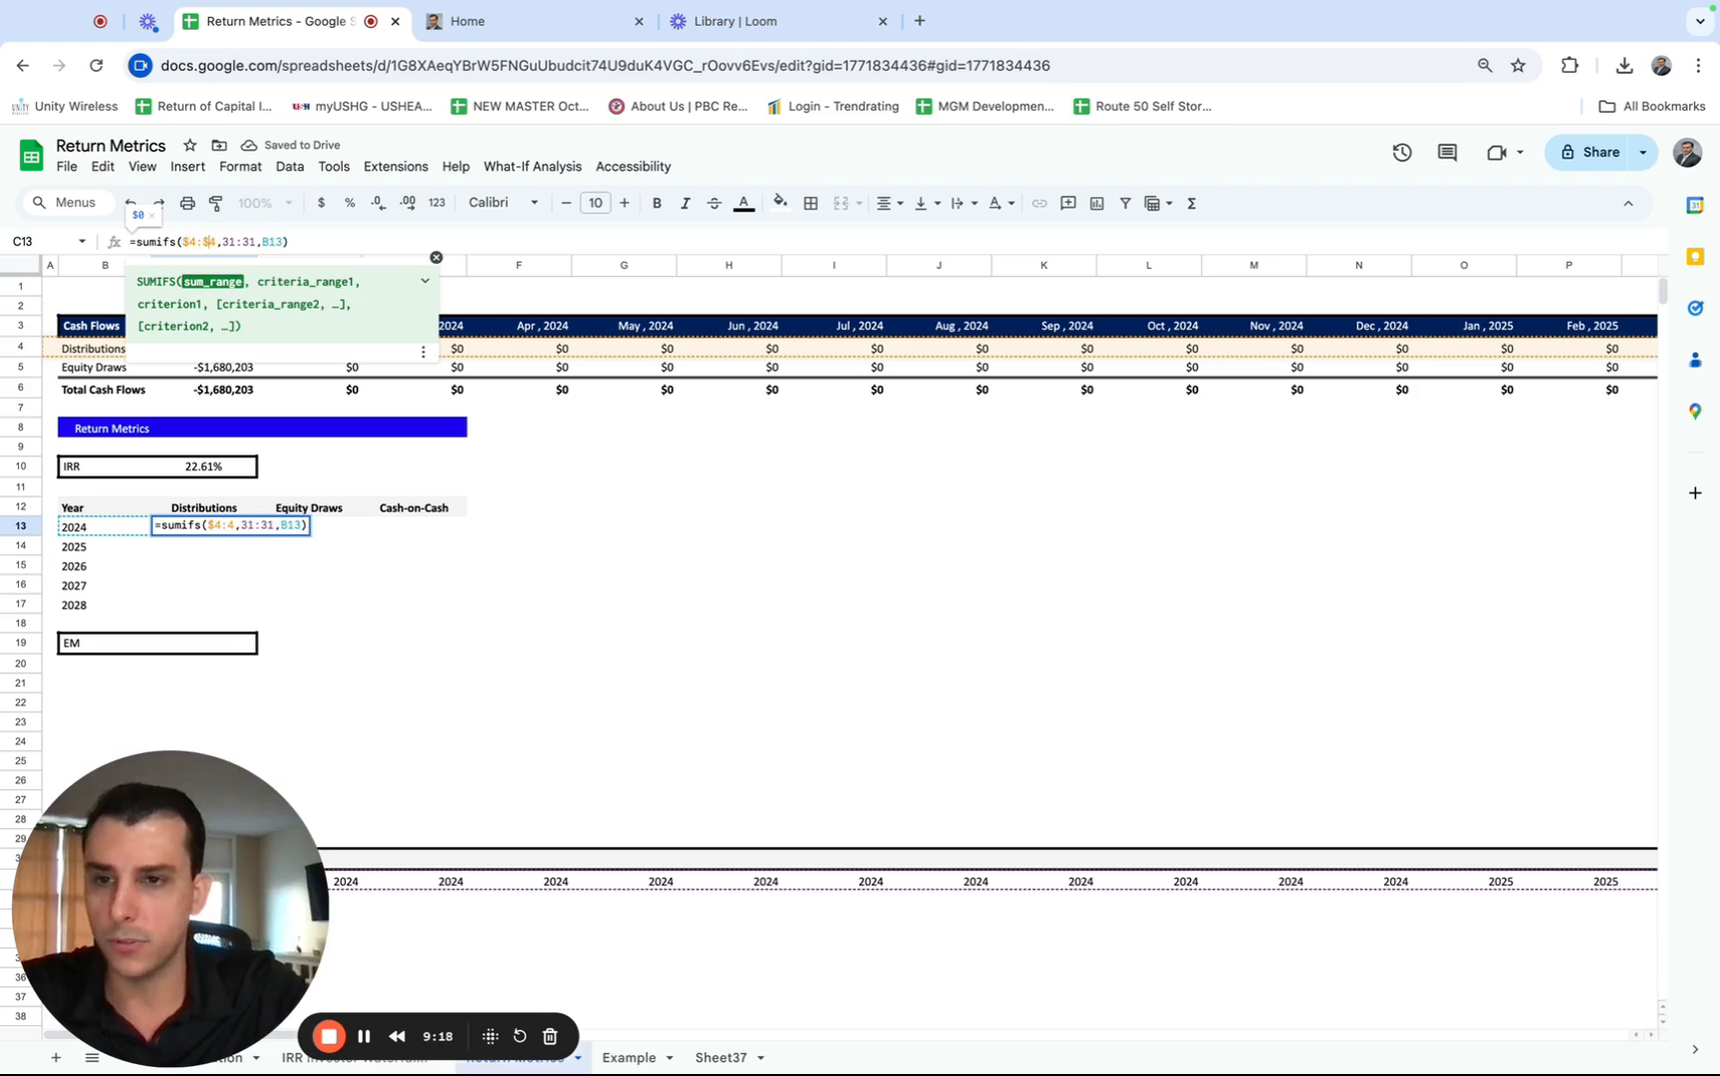
pyautogui.press('Right')
pyautogui.press('Right')
pyautogui.press('Right')
pyautogui.write('$')
pyautogui.press('Right')
pyautogui.press('Right')
pyautogui.write('$')
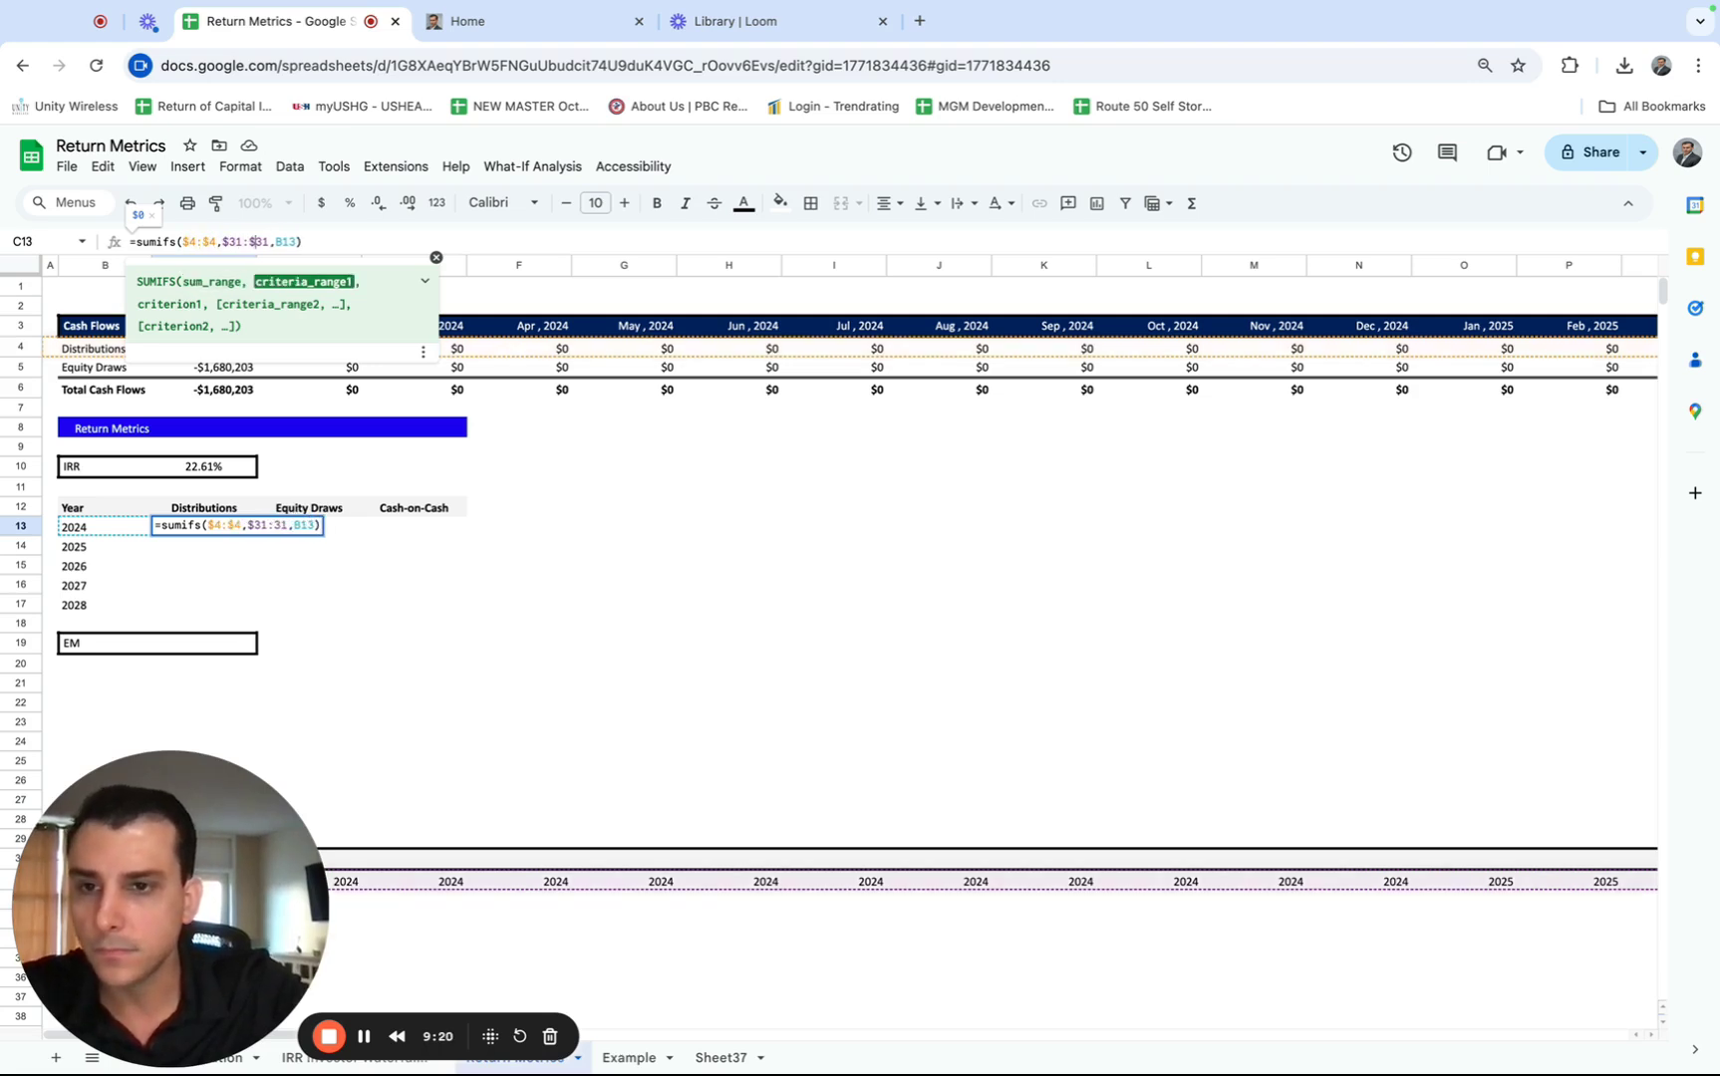
pyautogui.press('Return')
pyautogui.click(279, 664)
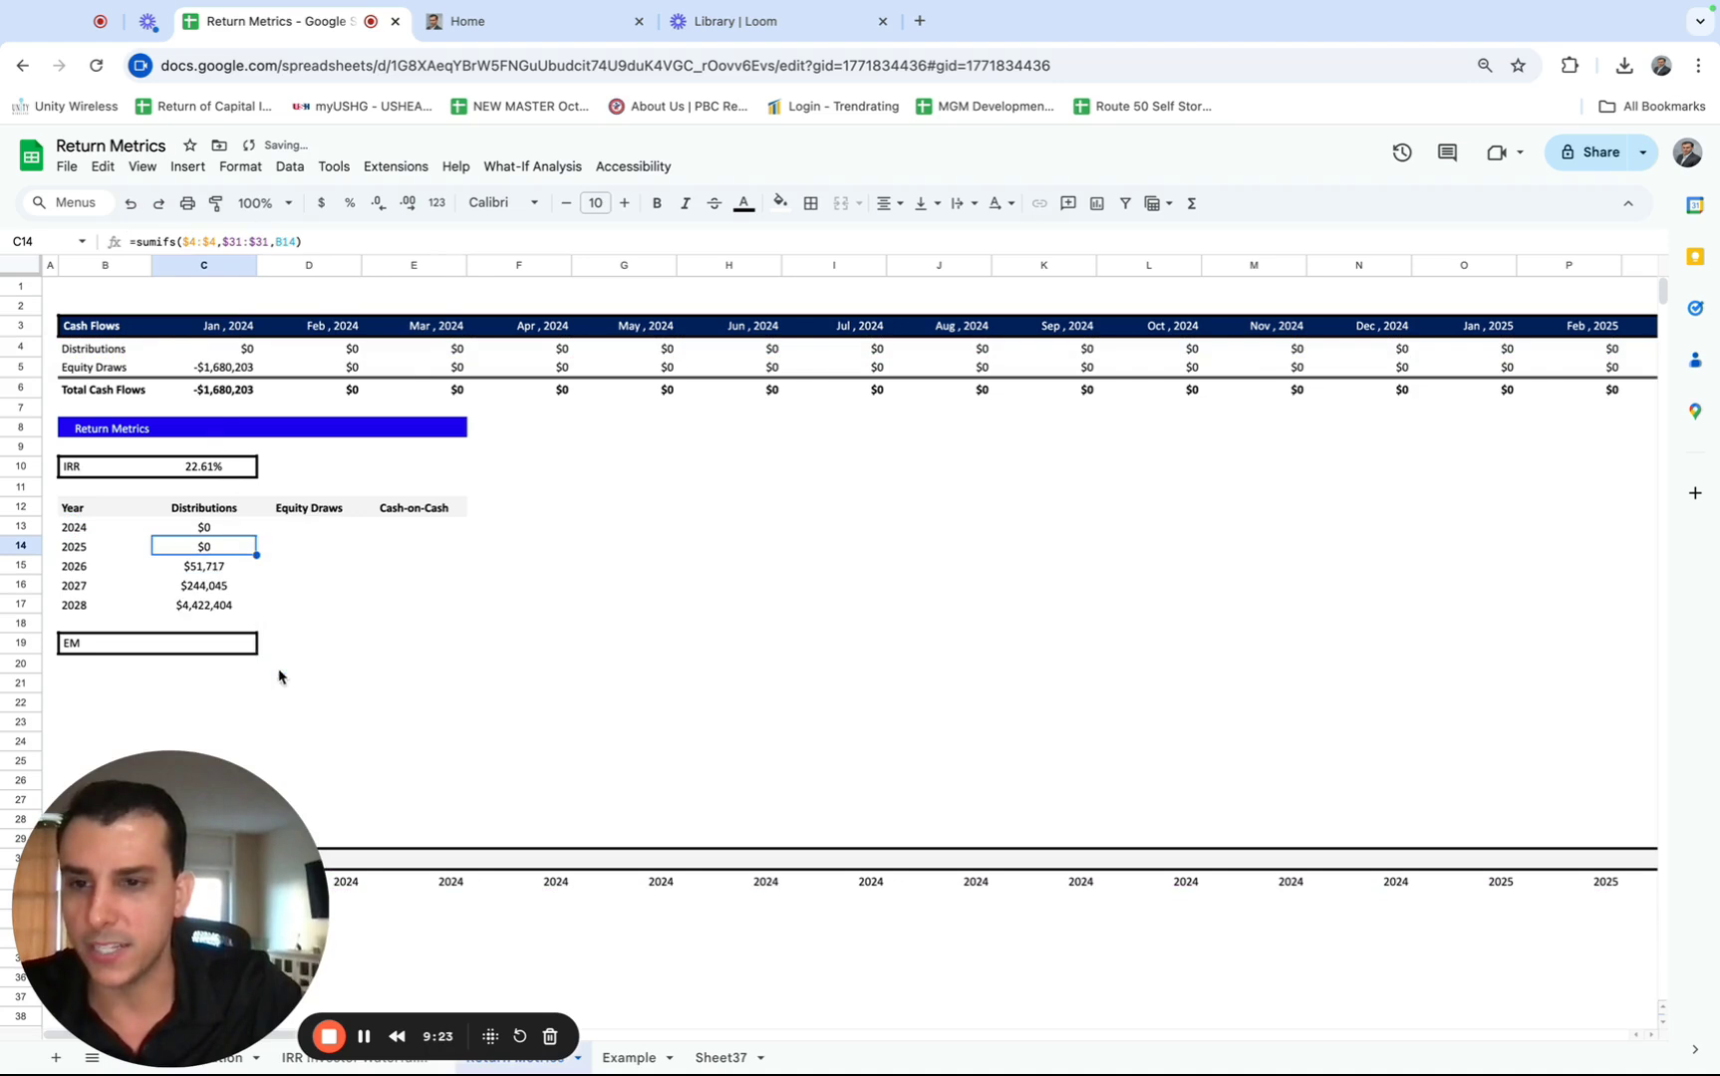
# - Compare the sum of the yearly distributions C13:C17 with the monthly distributions C4:BJ4, and view the Cash-on-Cash presentation slide
pyautogui.click(223, 533)
pyautogui.moveTo(223, 533); pyautogui.dragTo(223, 605)
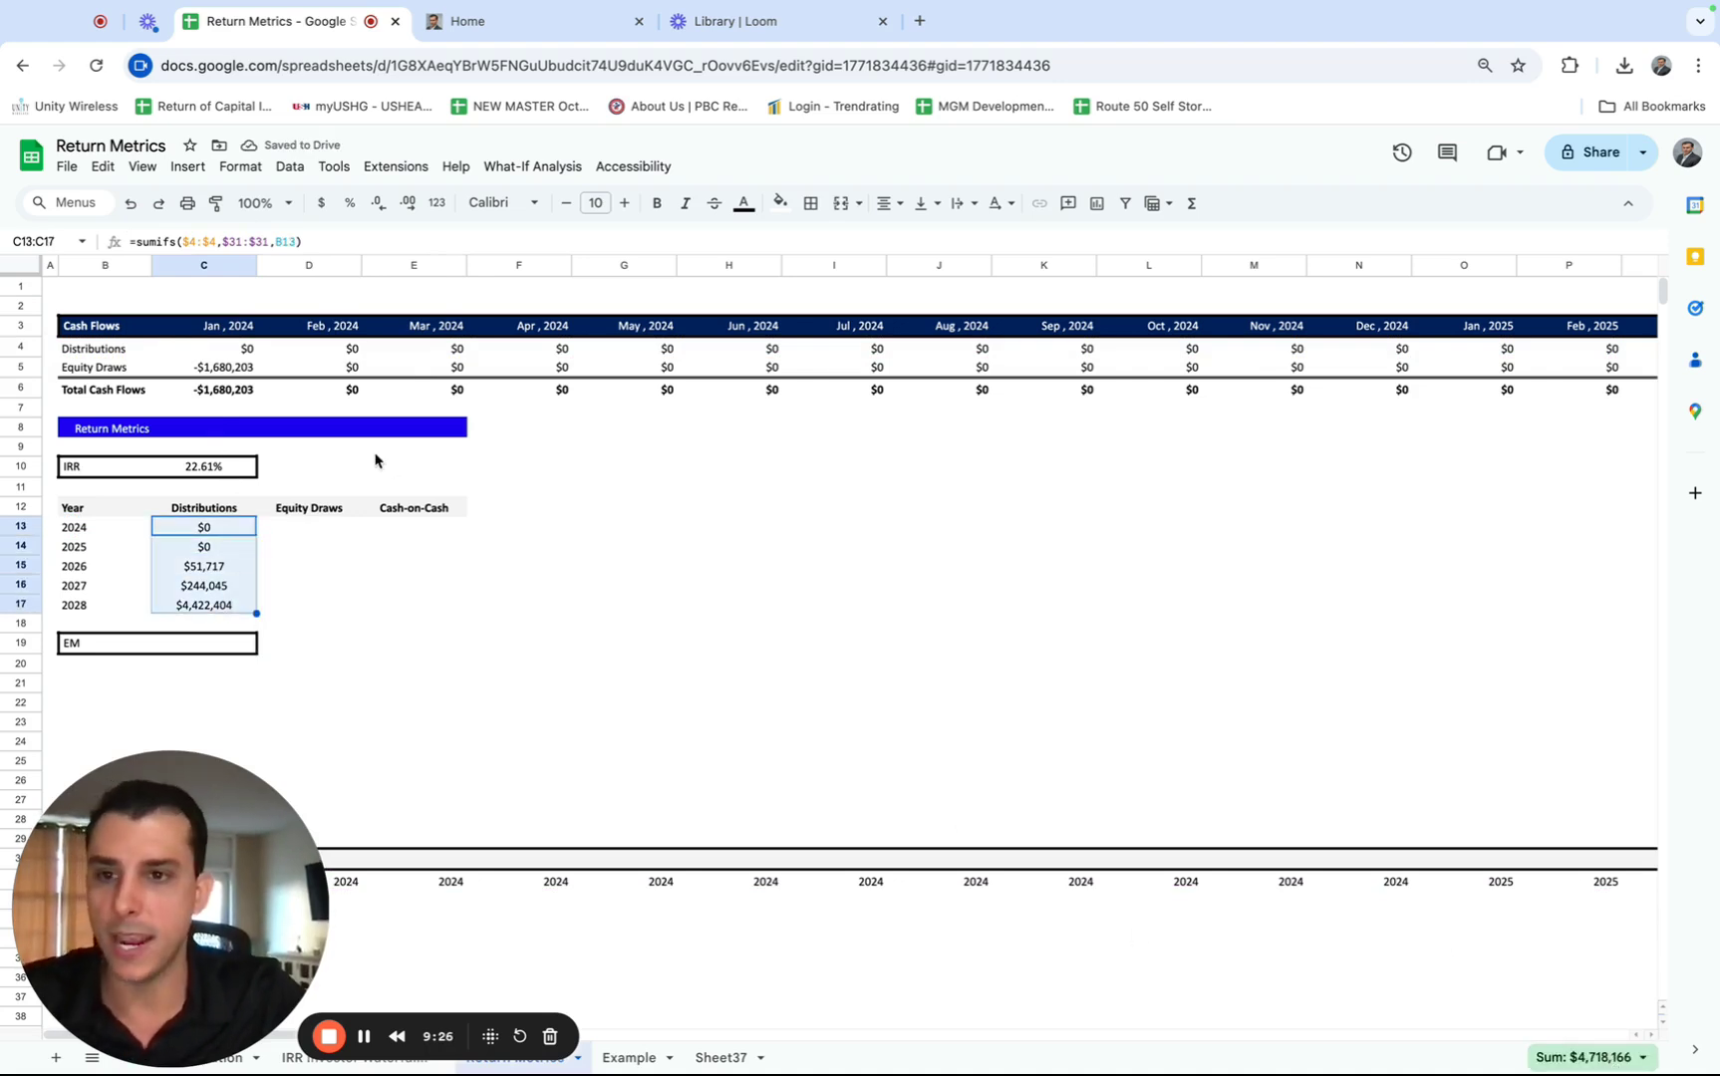
pyautogui.click(245, 349)
pyautogui.hotkey('ctrl', 'shift', 'Right')
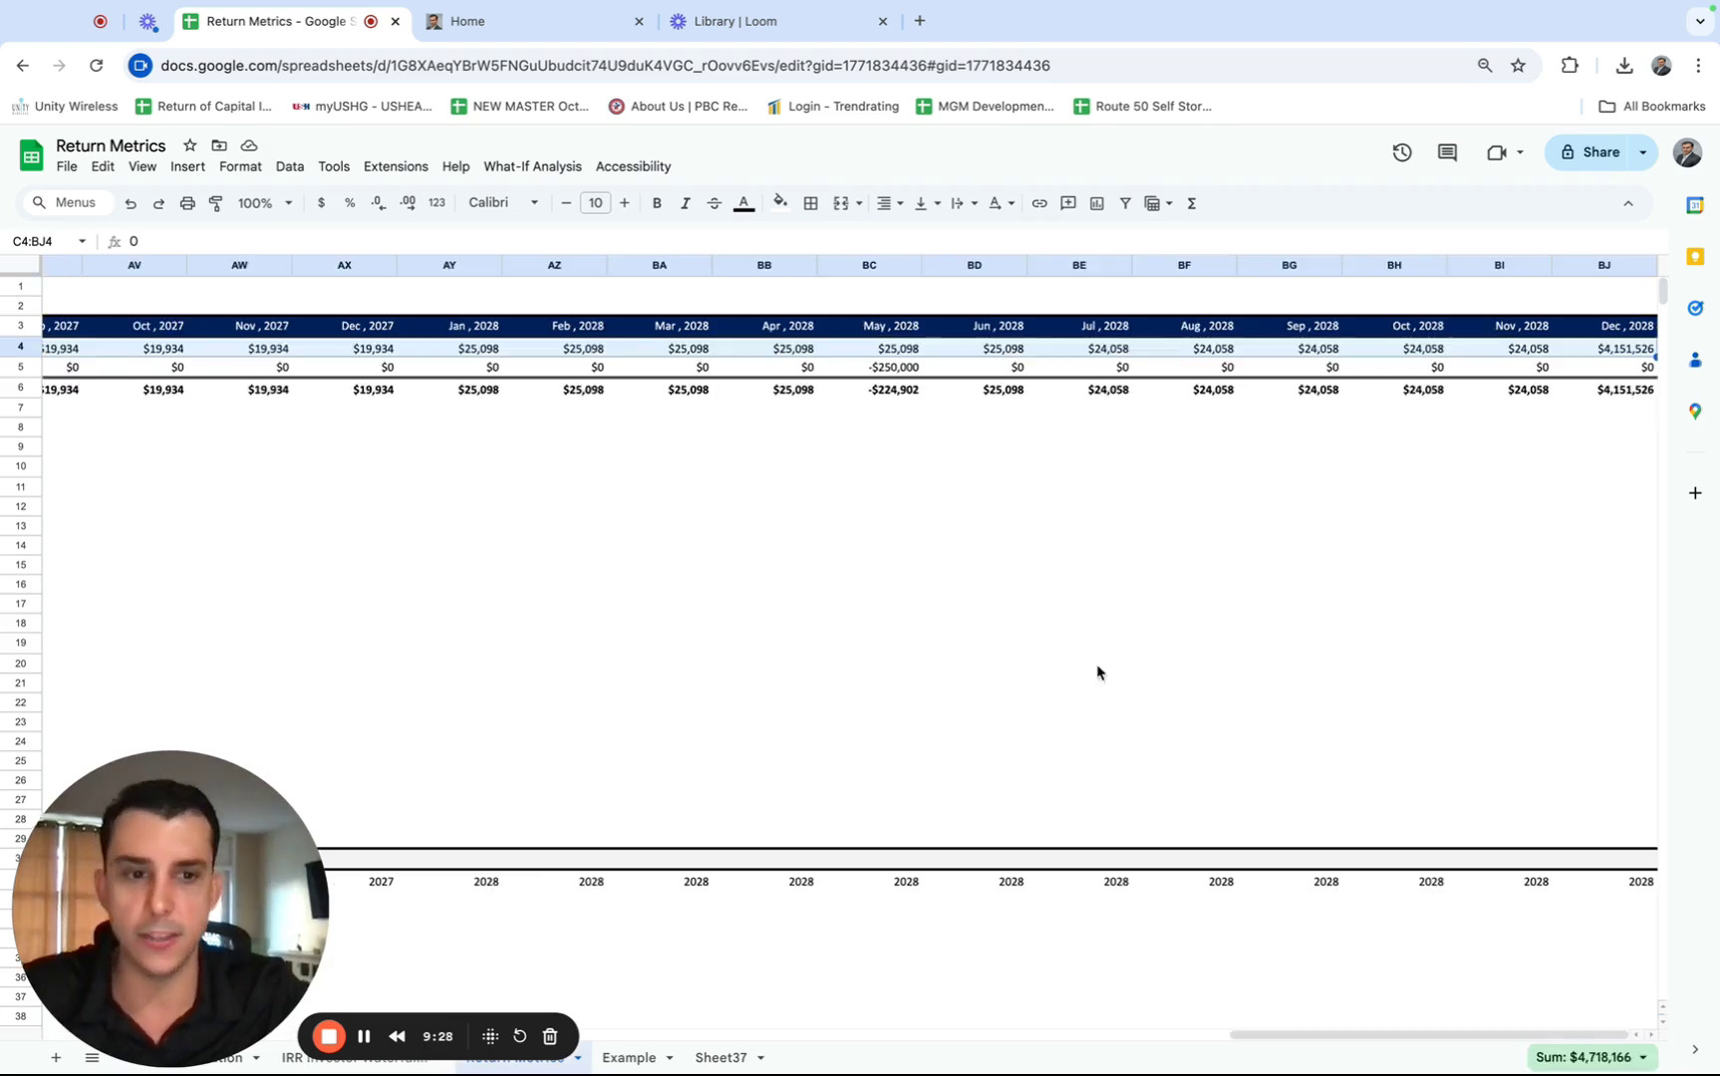
pyautogui.hscroll(-10, 1080, 702)
pyautogui.hscroll(-20, 1079, 703)
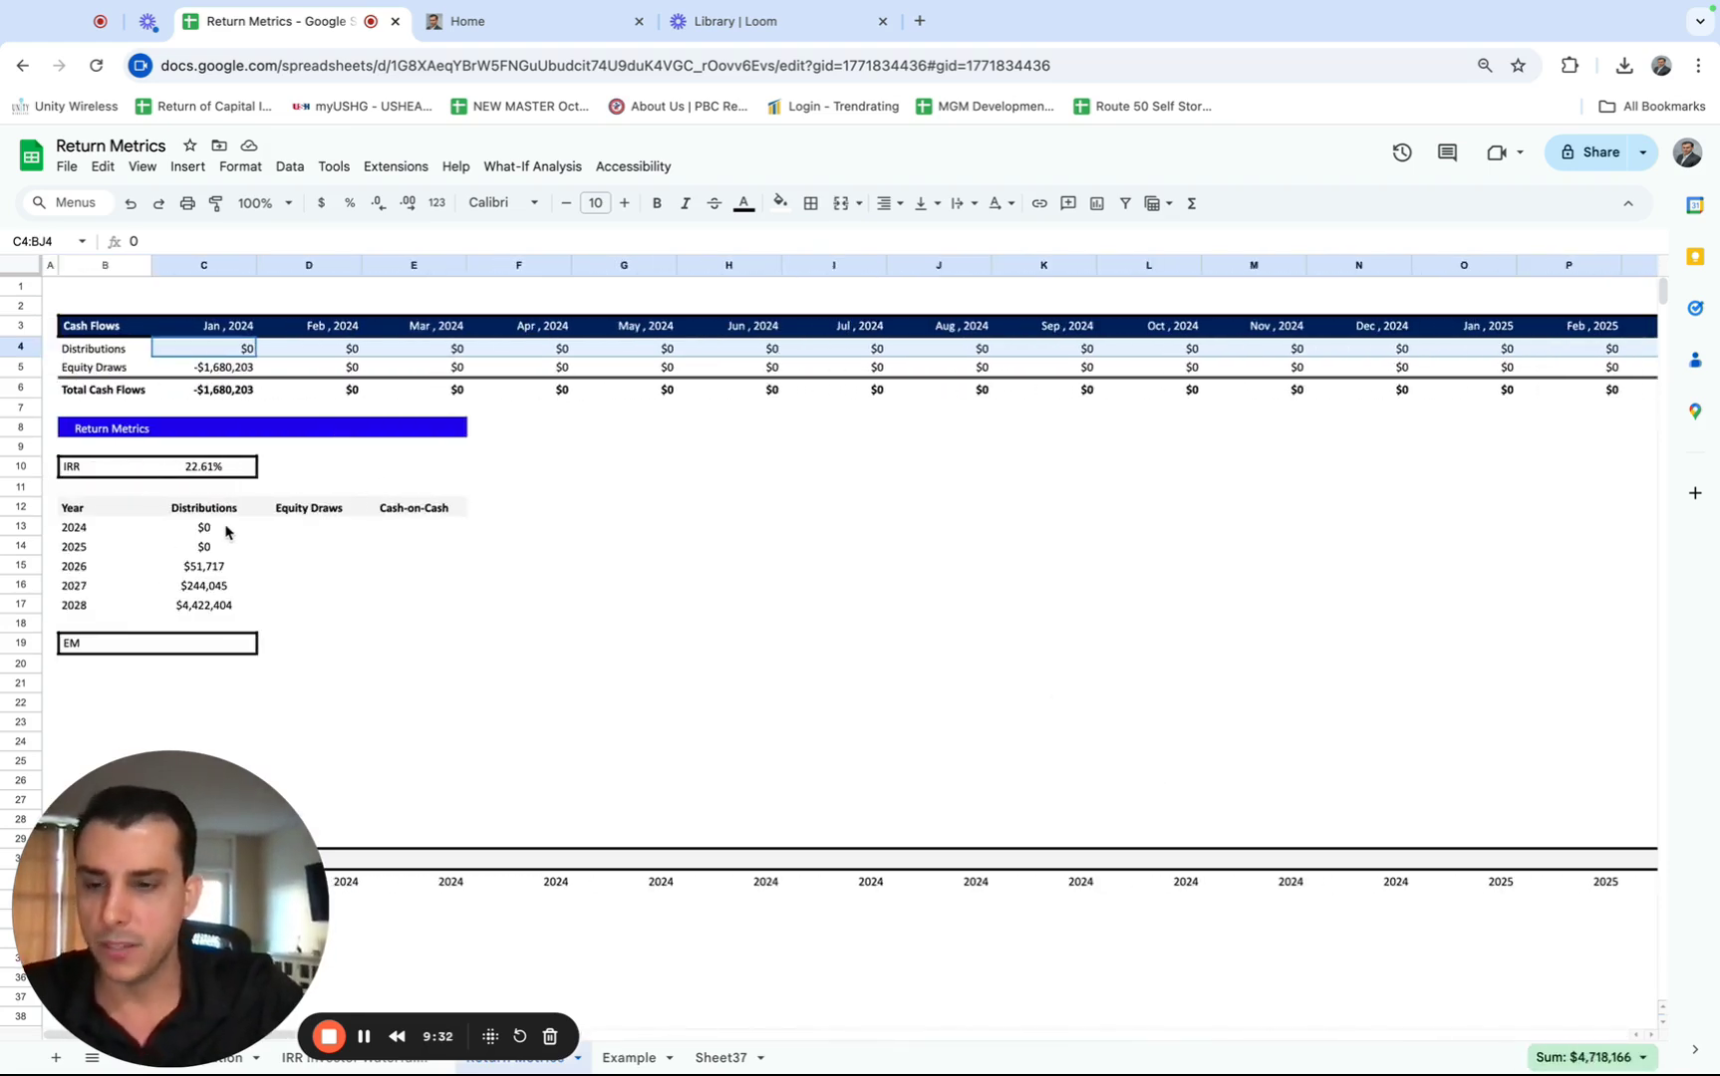
pyautogui.click(225, 531)
pyautogui.hotkey('ctrl', 'Left')
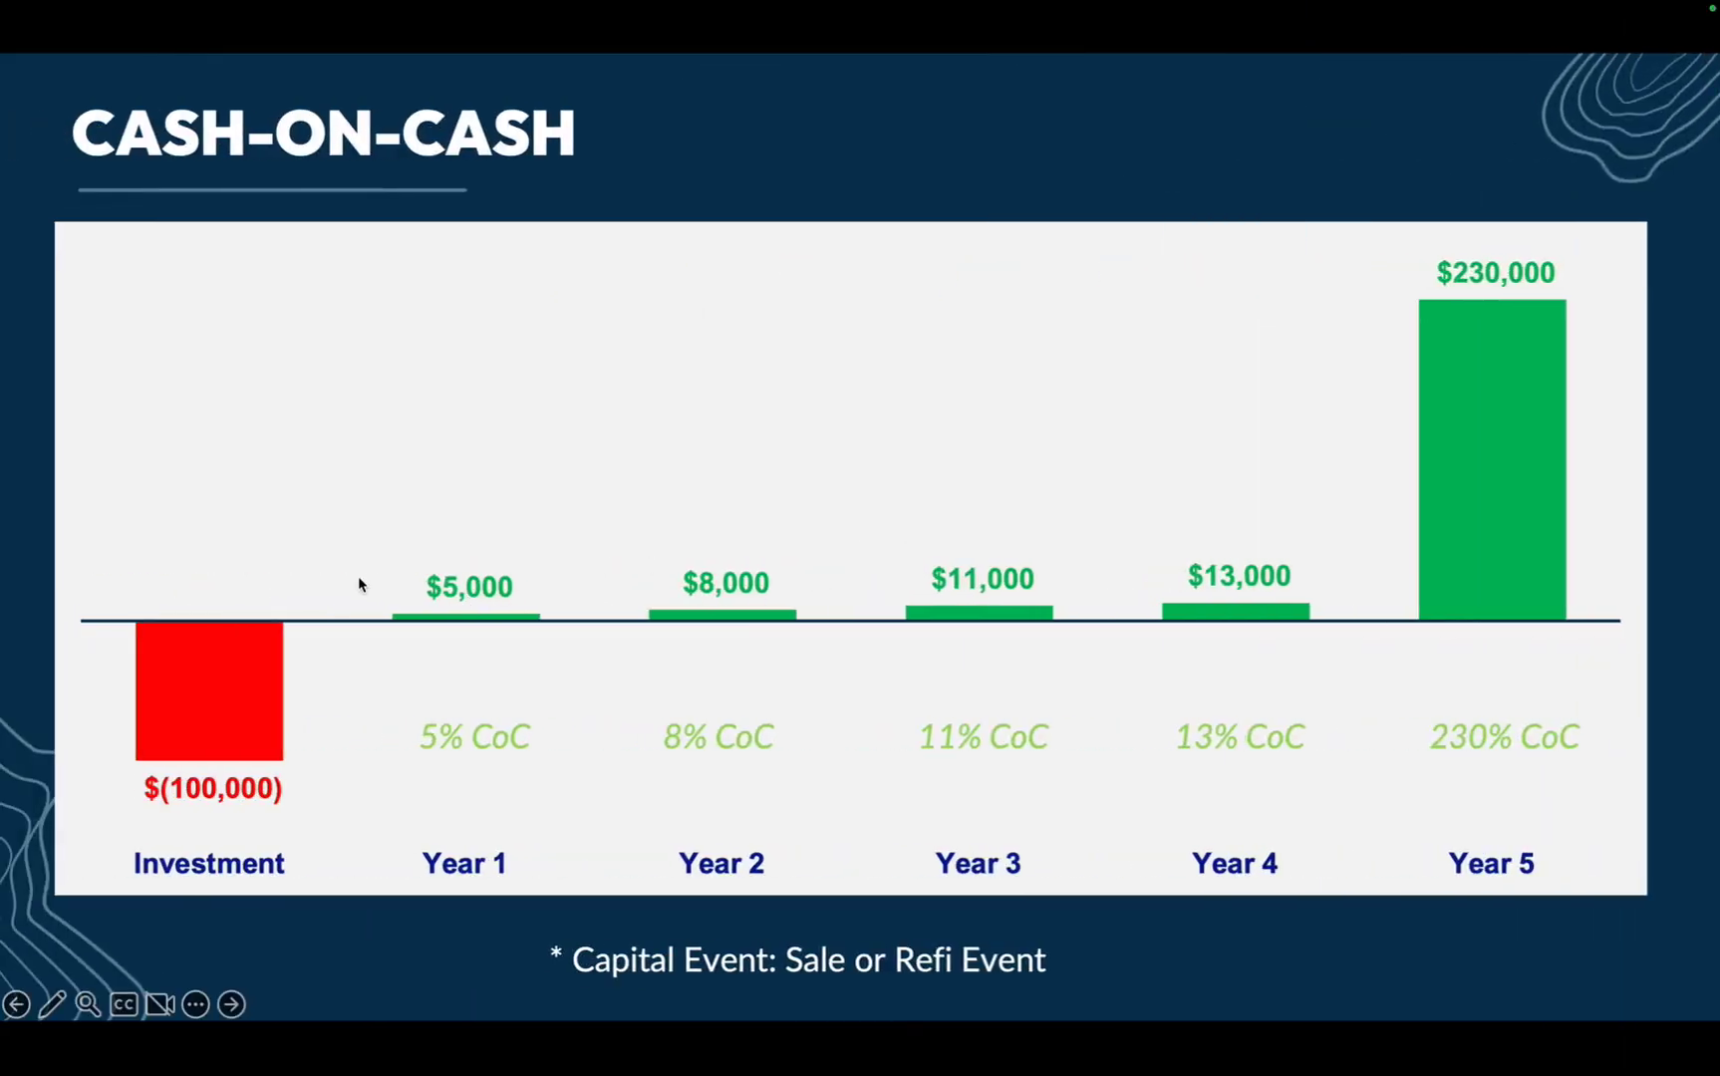
pyautogui.hotkey('ctrl', 'Right')
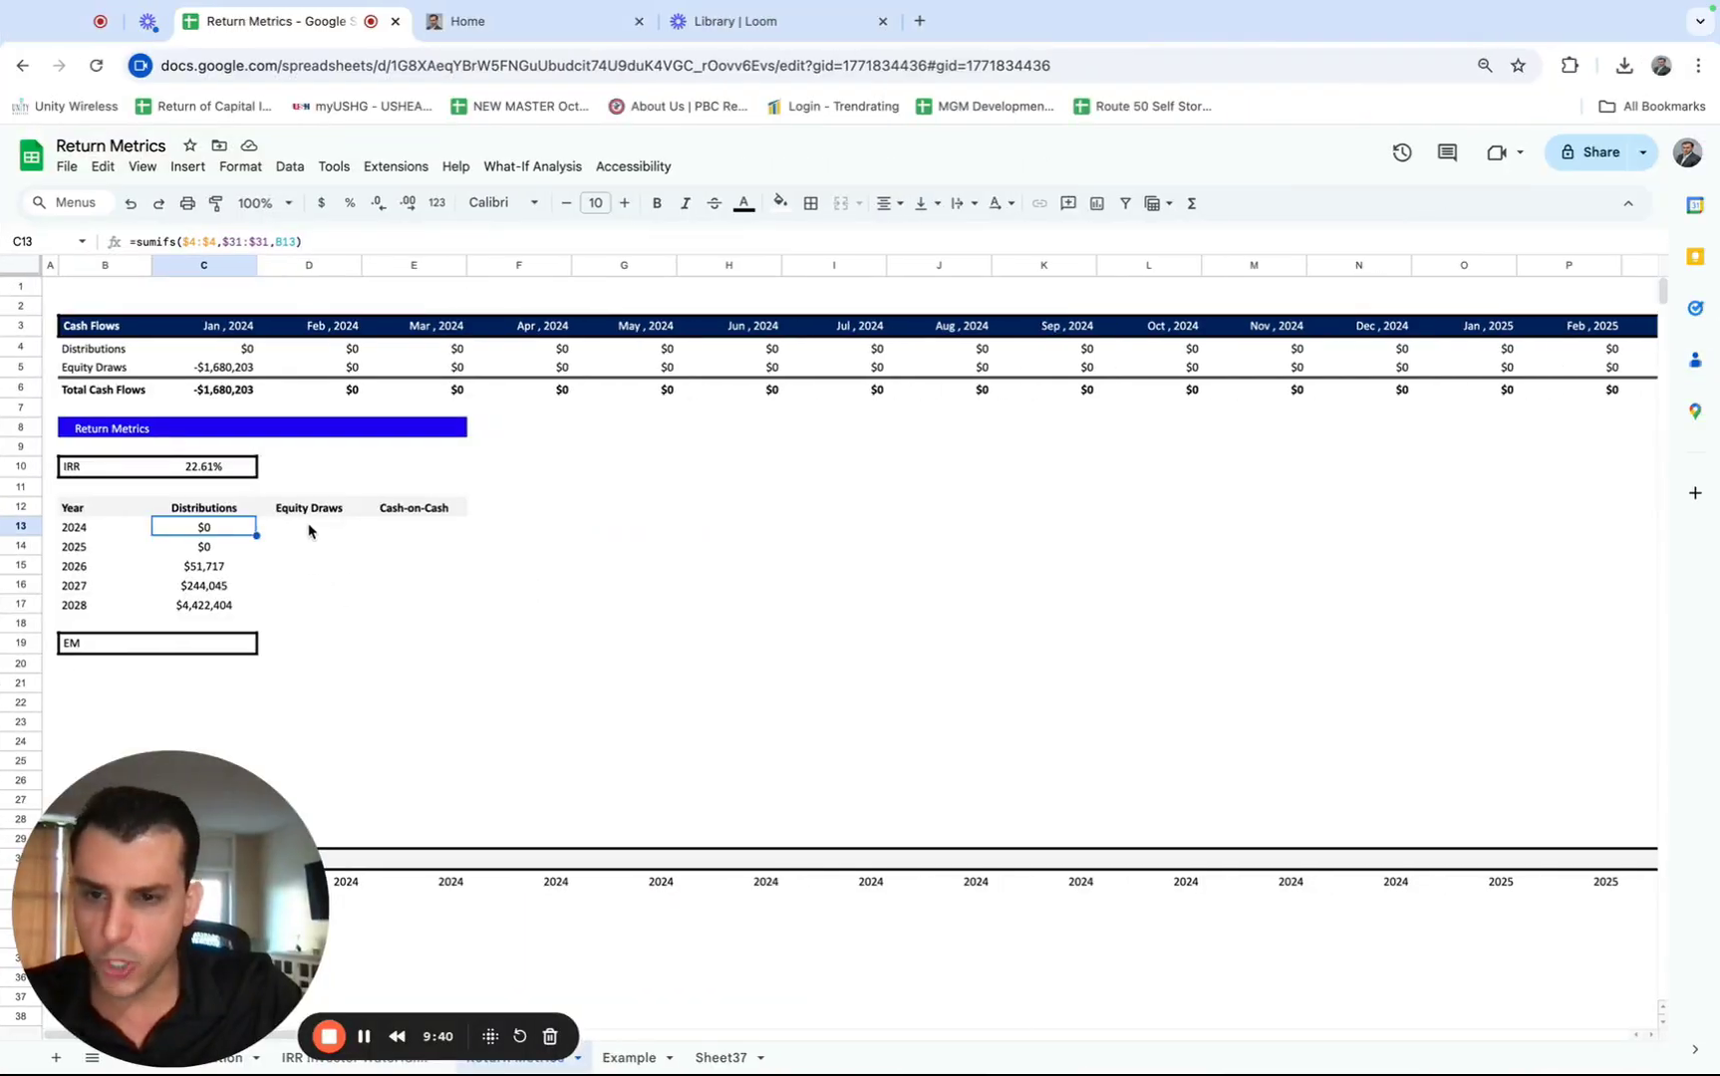
# - In D13, enter a SUMIFS formula summing equity draws row 5 where the years in row 31 match B13
pyautogui.click(308, 530)
pyautogui.click(213, 536)
pyautogui.click(308, 524)
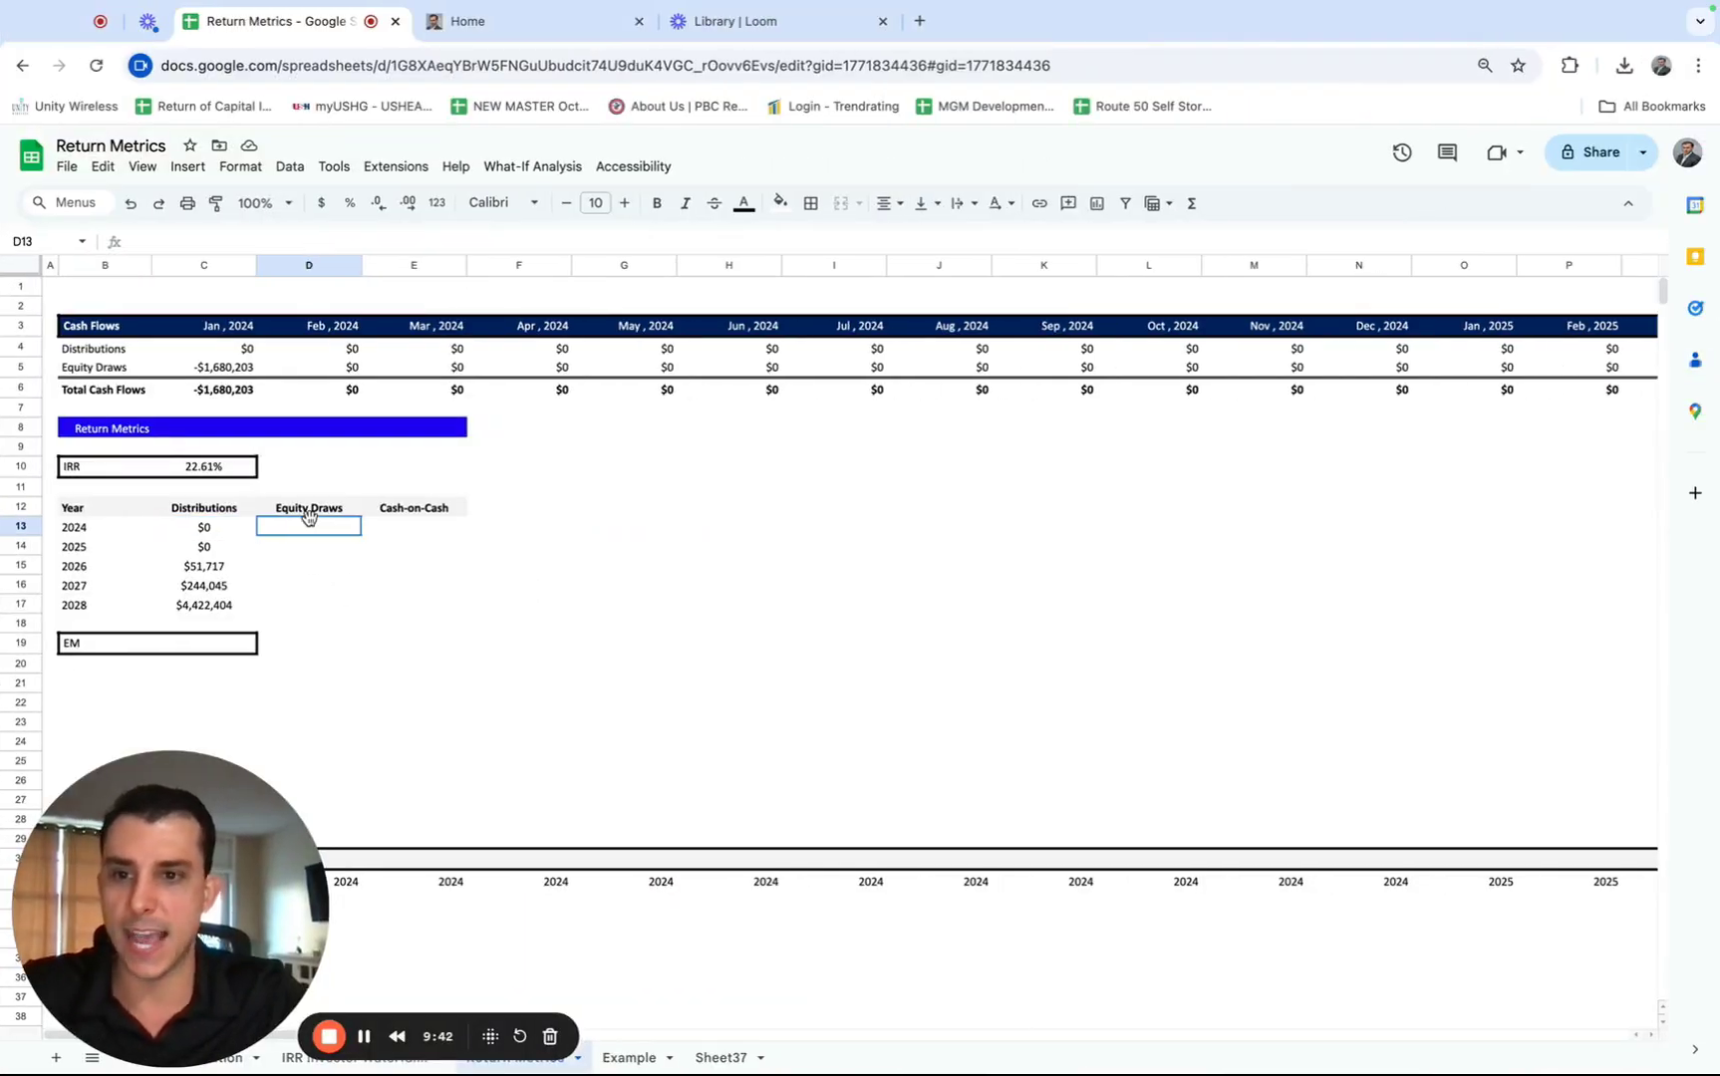
pyautogui.write('=sumifs(')
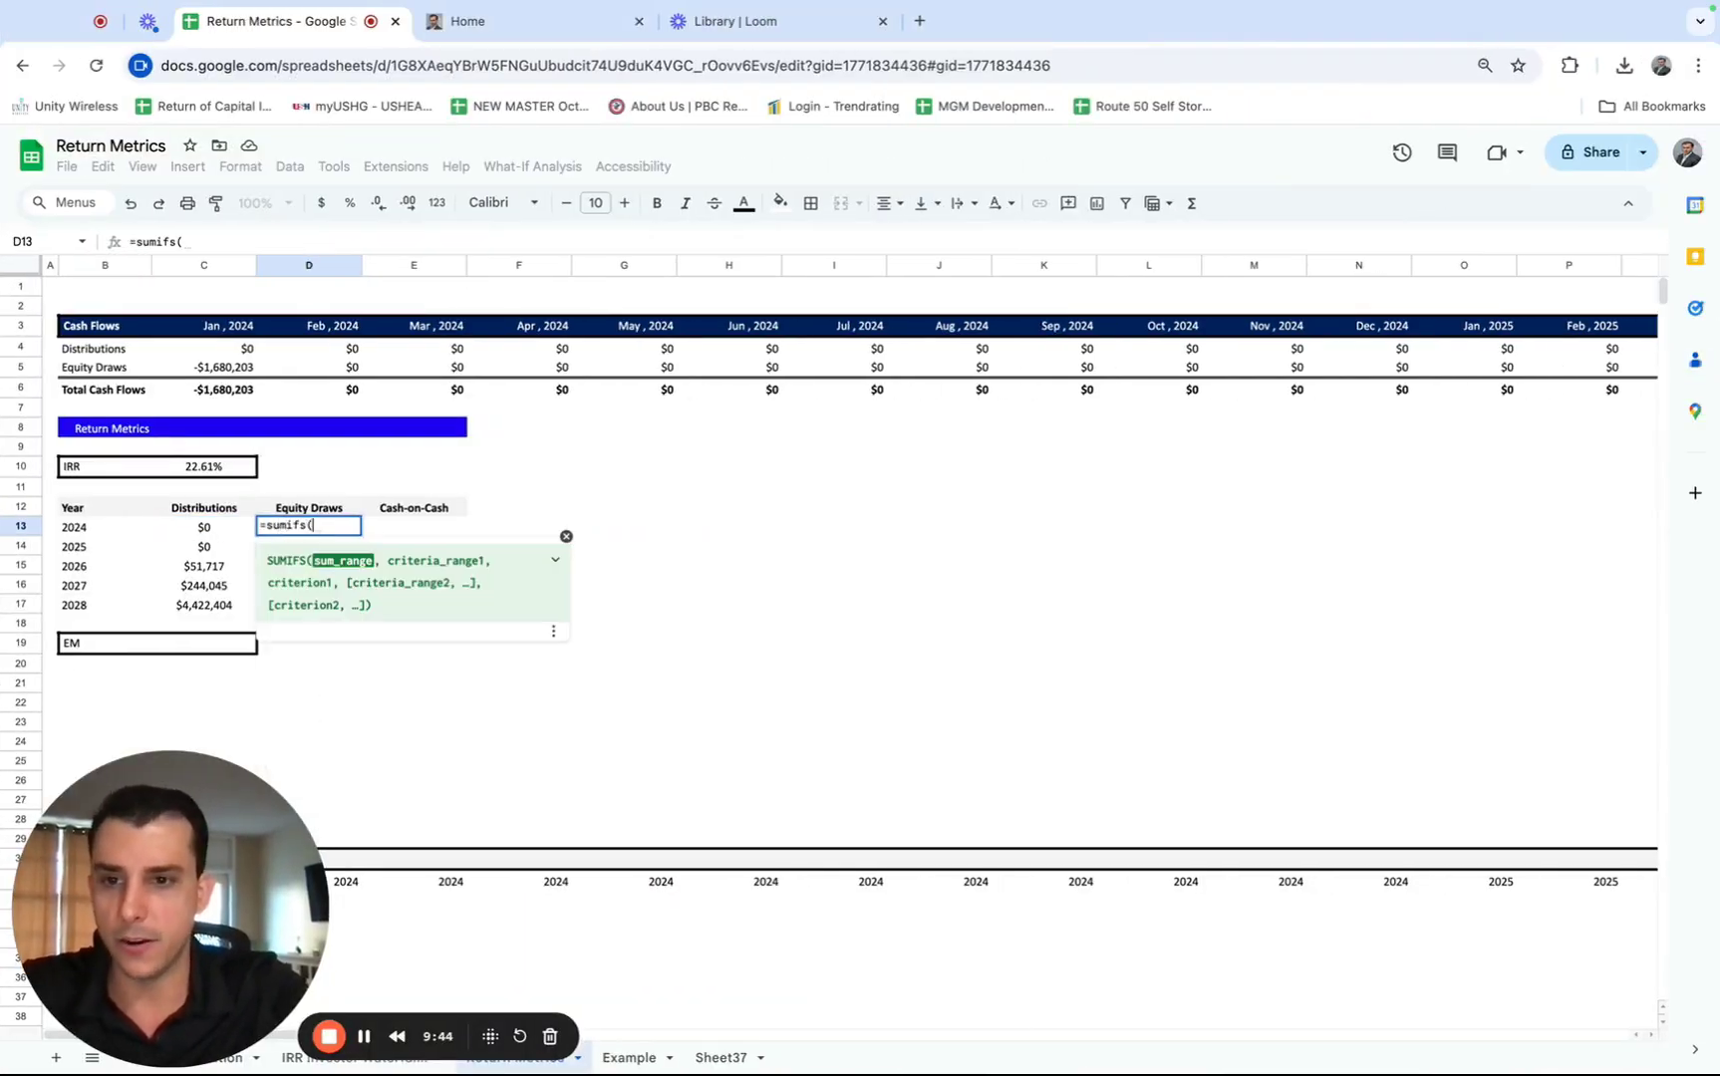
pyautogui.click(20, 366)
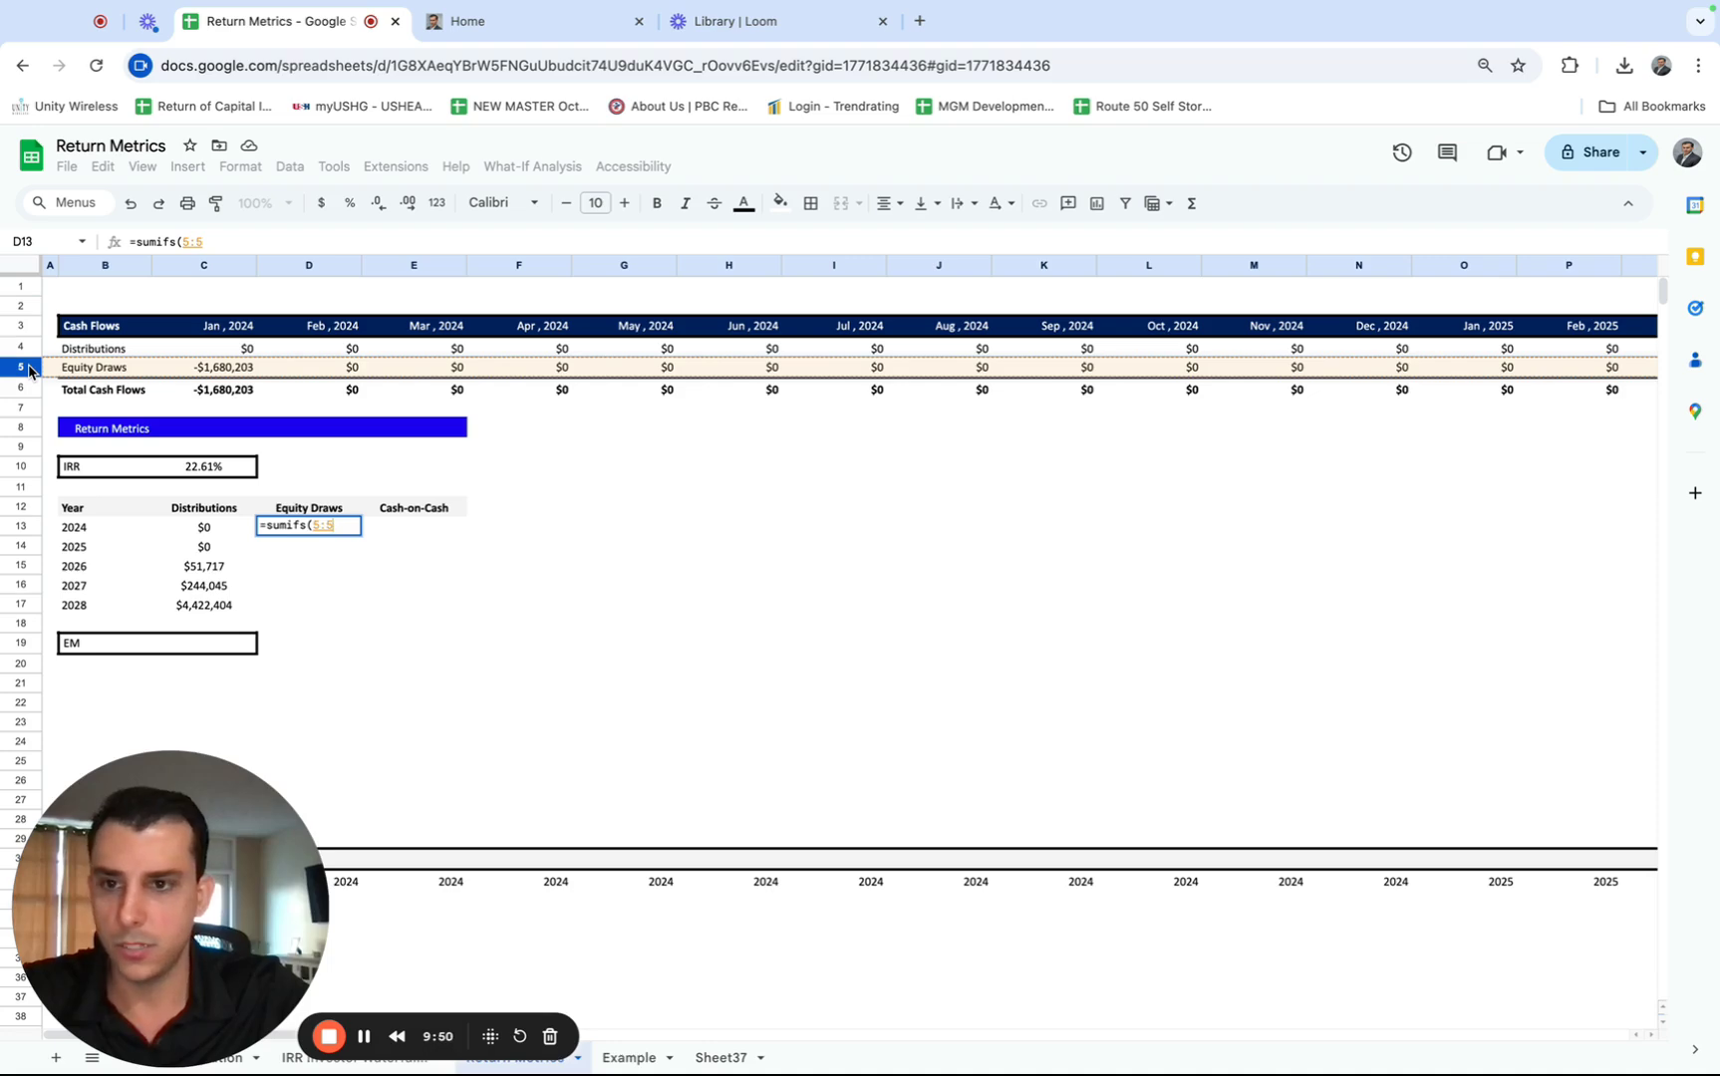
pyautogui.write(',')
pyautogui.scroll(-3, 81, 515)
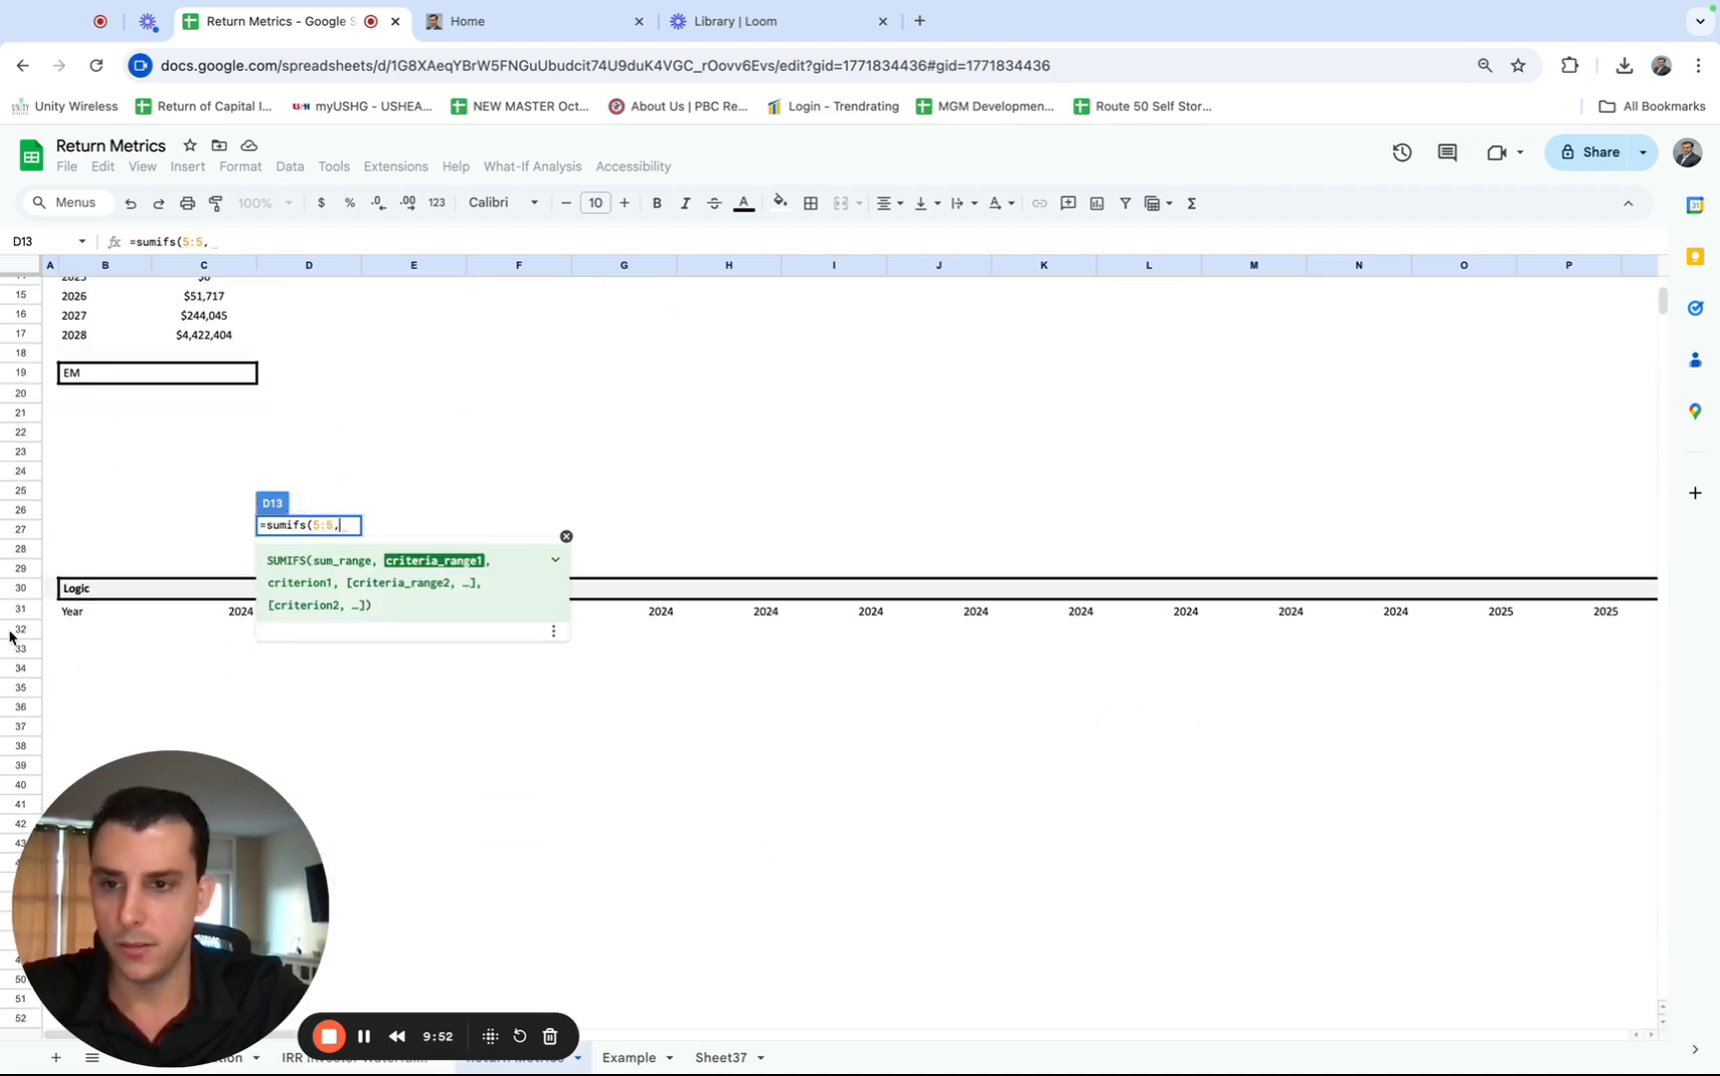
pyautogui.click(20, 612)
pyautogui.write(',')
pyautogui.scroll(3, 35, 576)
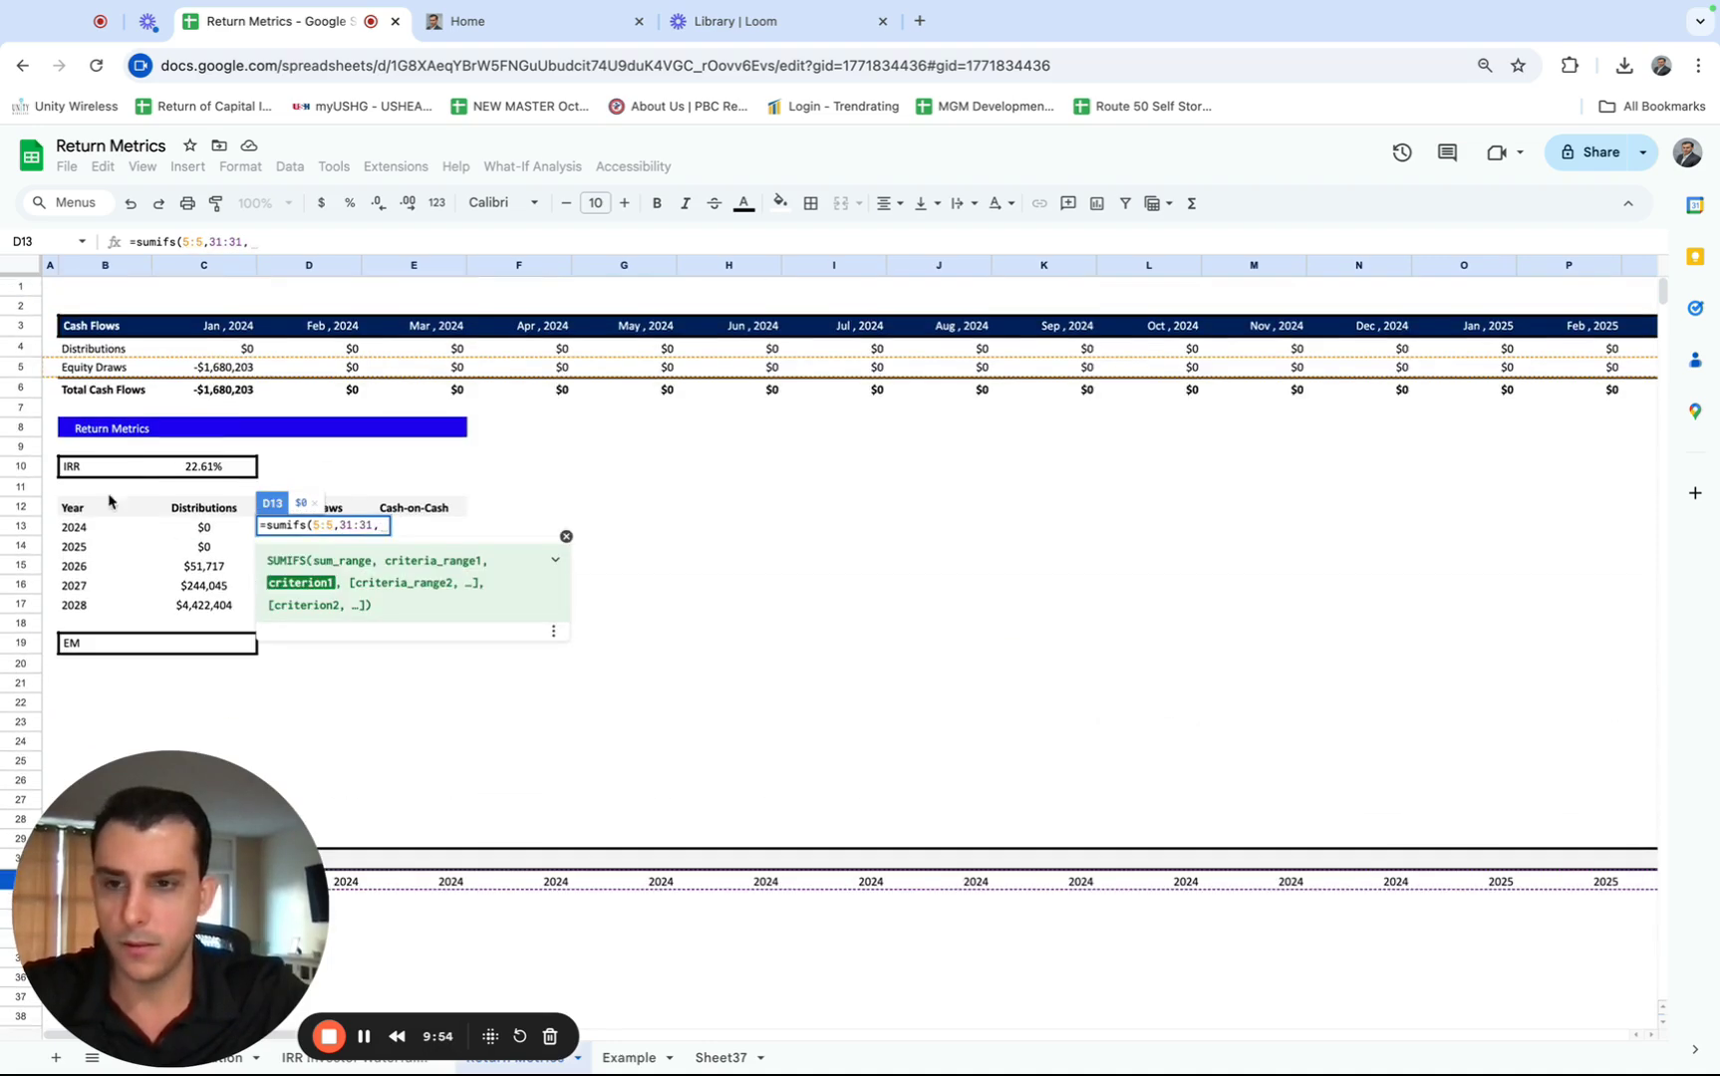
pyautogui.click(92, 528)
pyautogui.write(')')
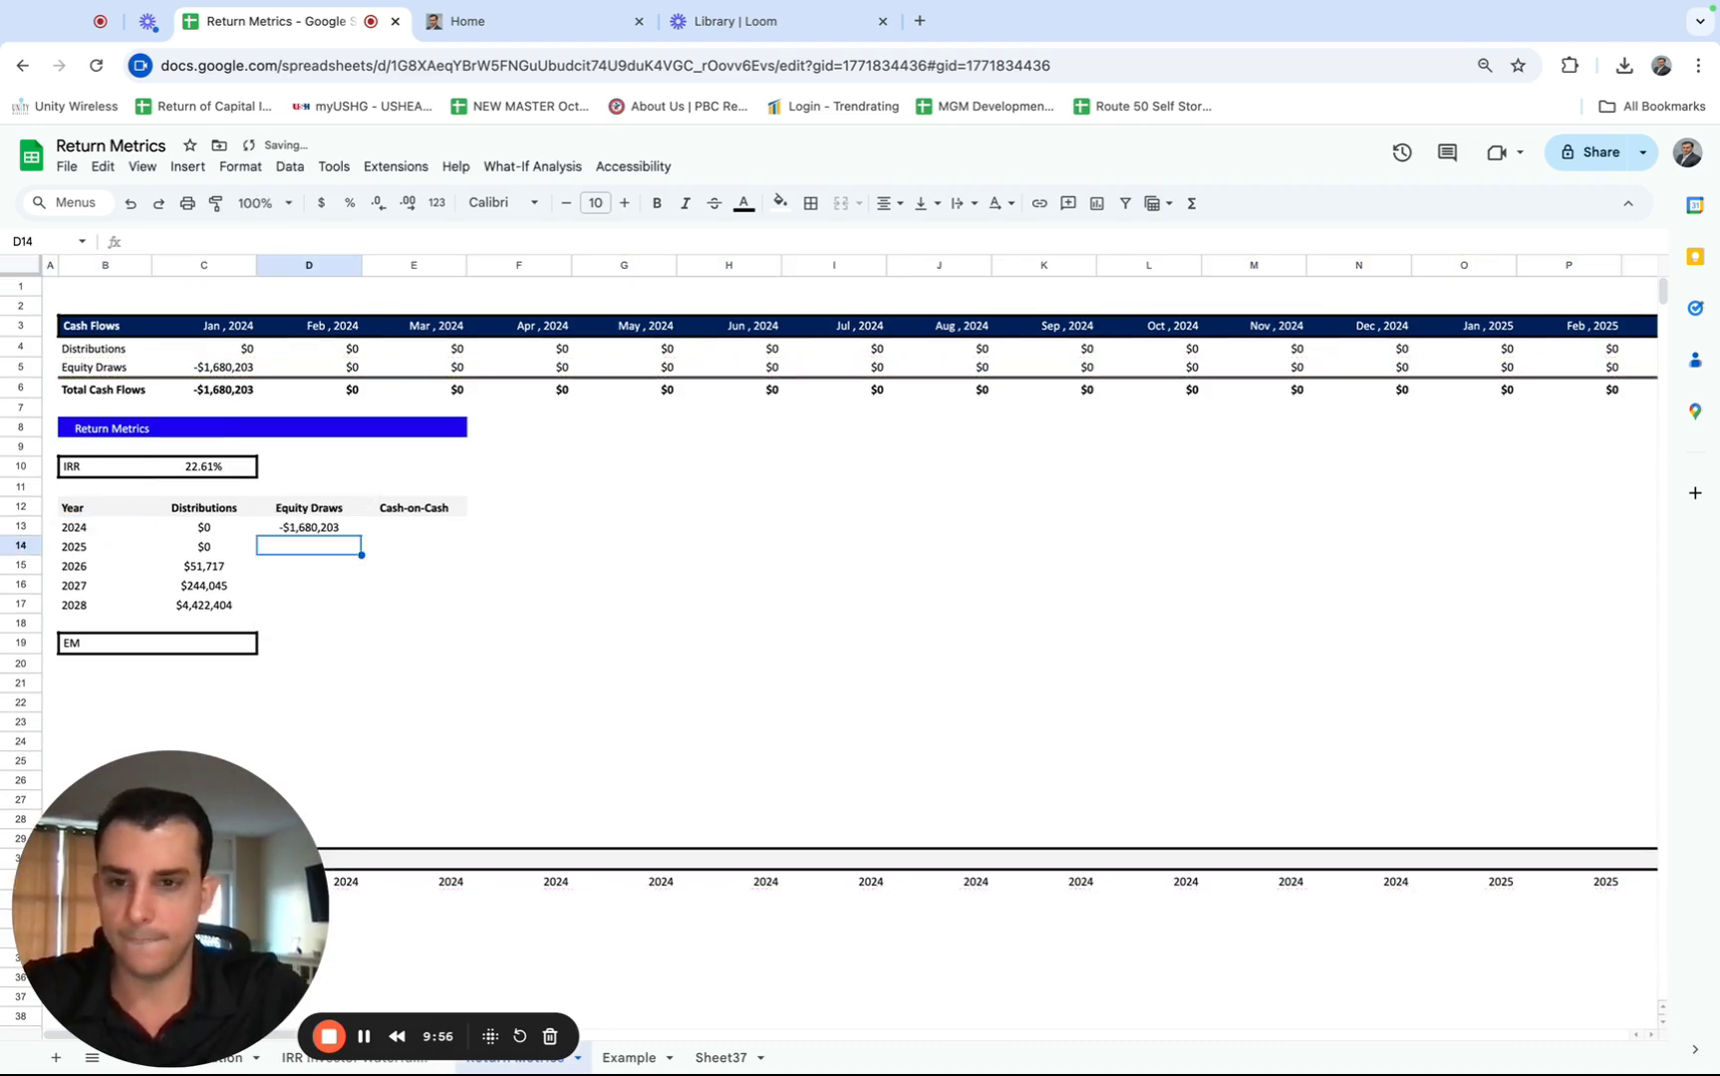
# - Make the row references absolute in D13 as $5:$5 and $31:$31, and fill the formula down through the 2028 row
pyautogui.click(183, 240)
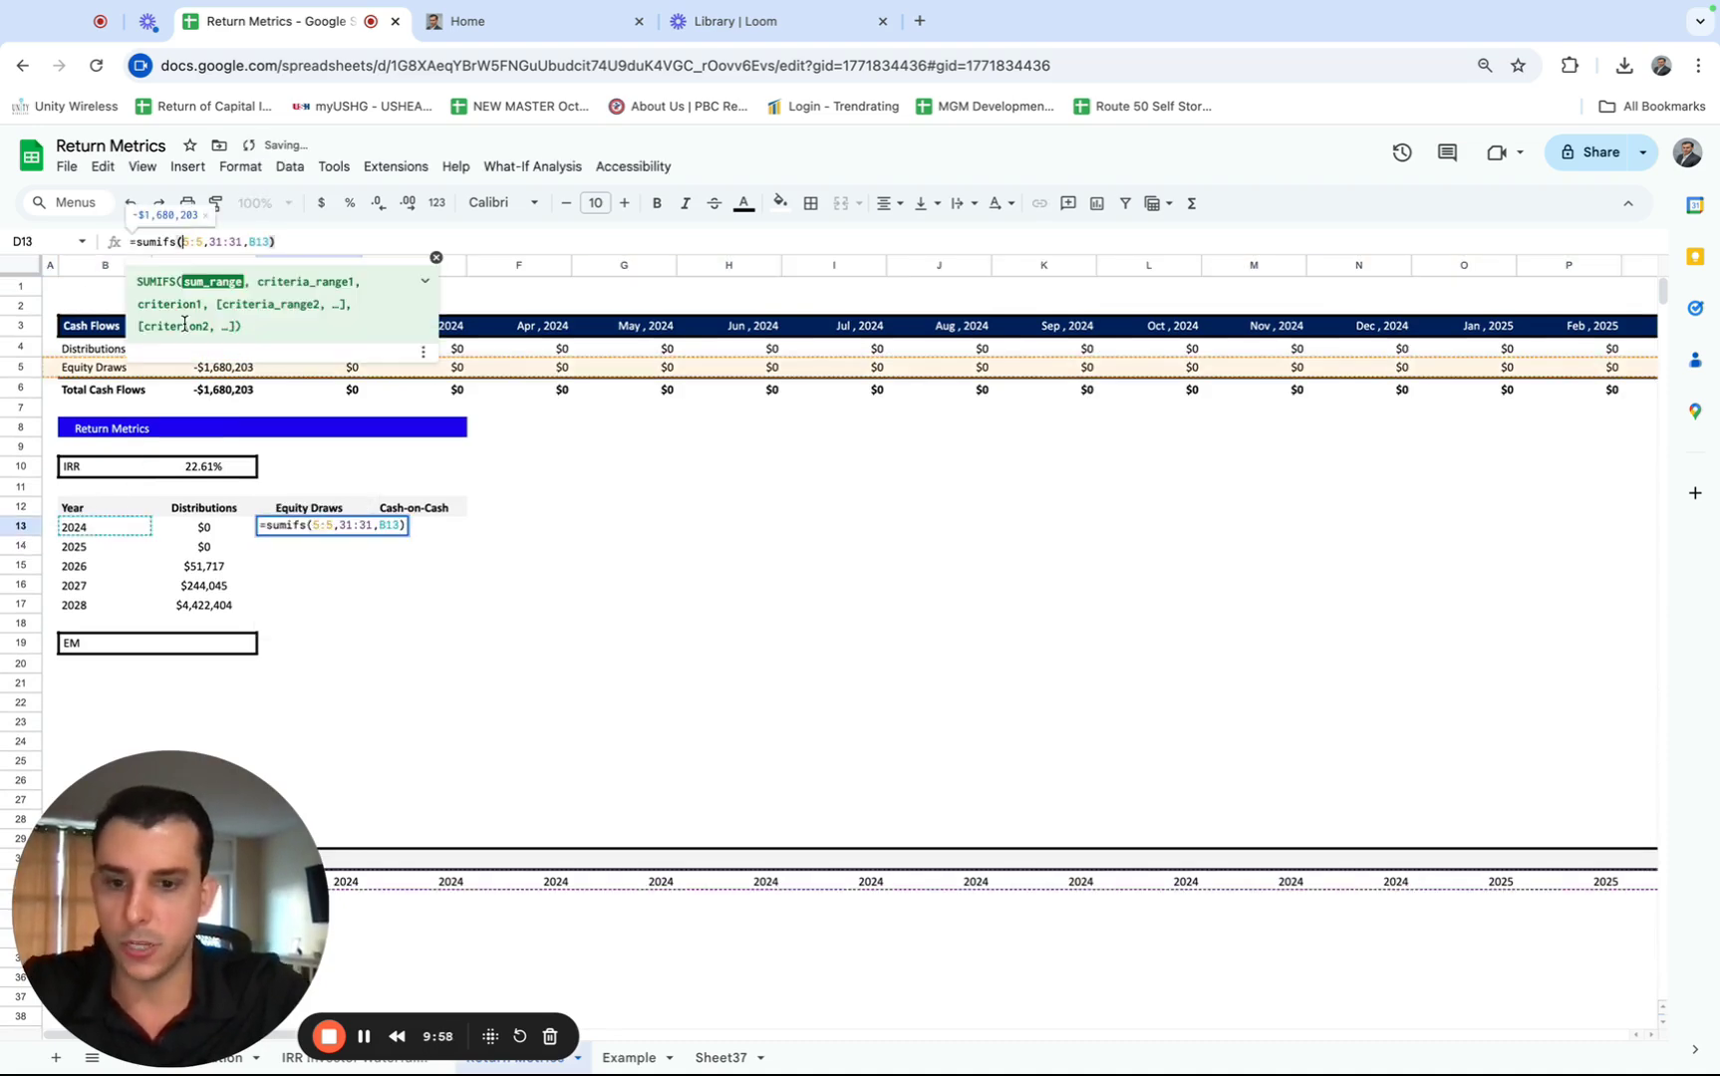
pyautogui.press('F4')
pyautogui.write('$')
pyautogui.press('Right')
pyautogui.press('Right')
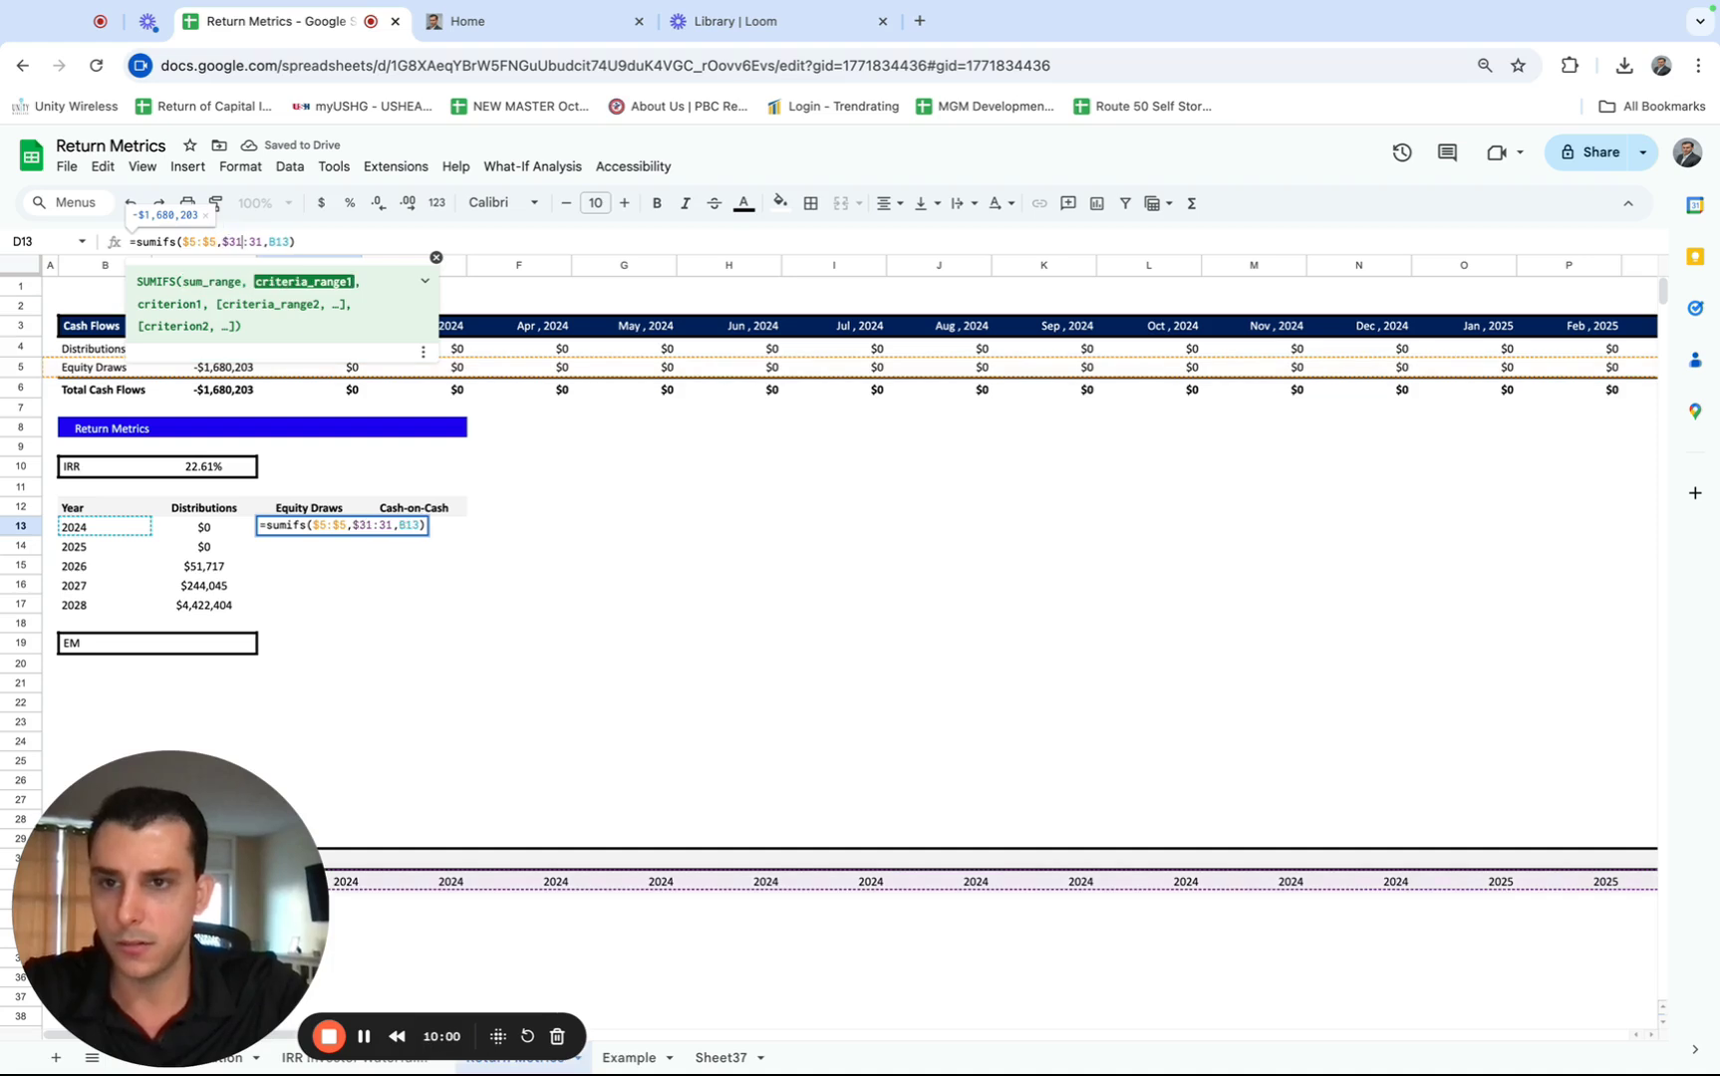
pyautogui.write('$')
pyautogui.press('Return')
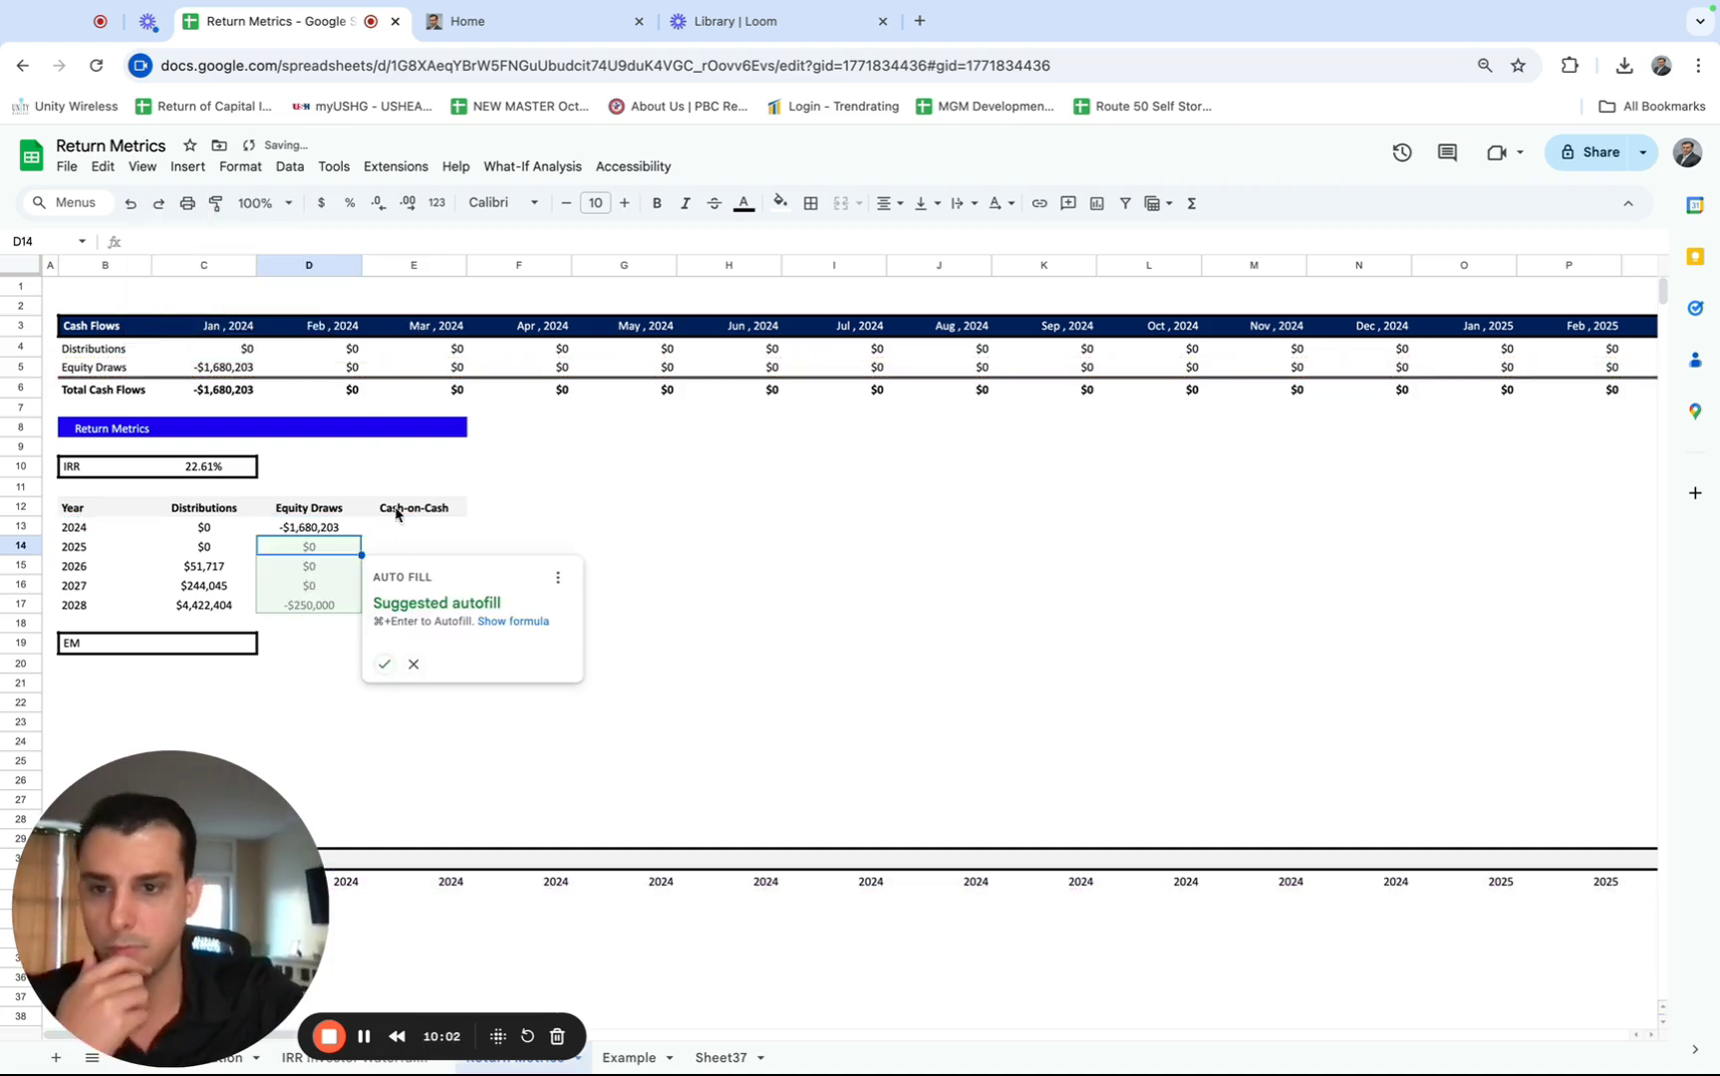
pyautogui.click(383, 664)
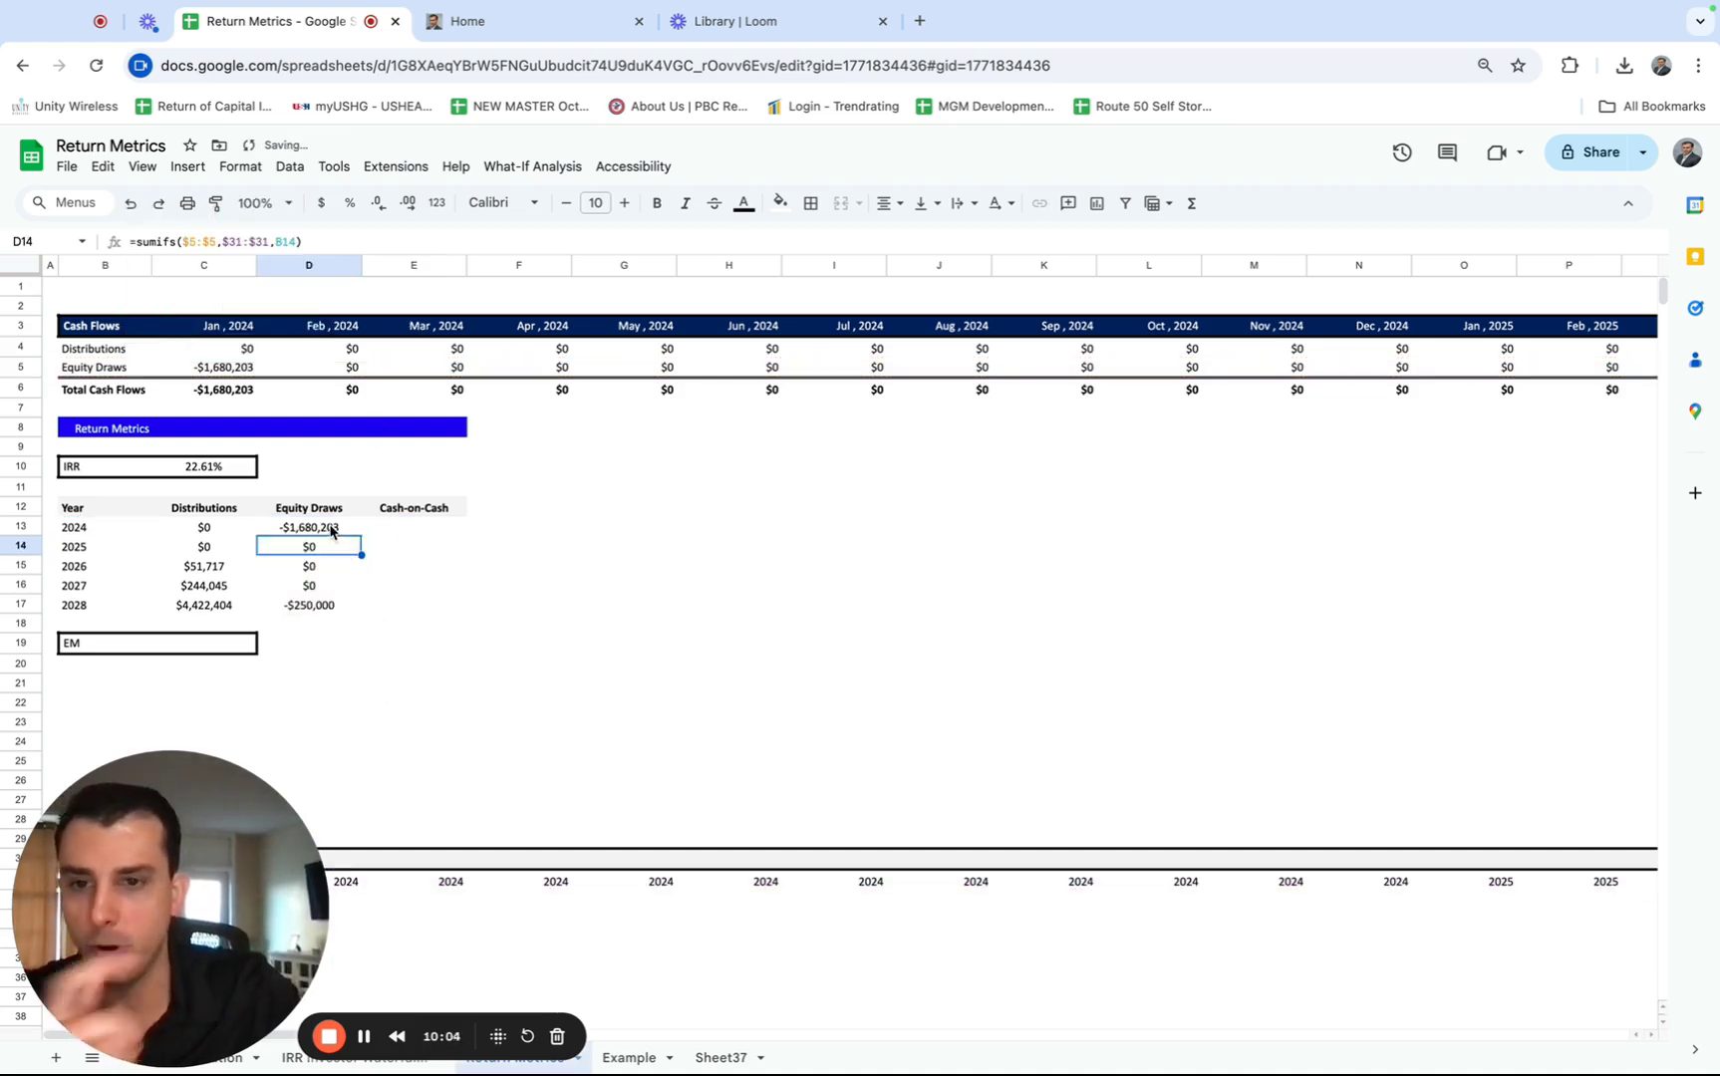
# - Compare the sum of the yearly equity draws D13:D17 with the monthly equity draws C5:BJ5
pyautogui.moveTo(332, 531); pyautogui.dragTo(335, 610)
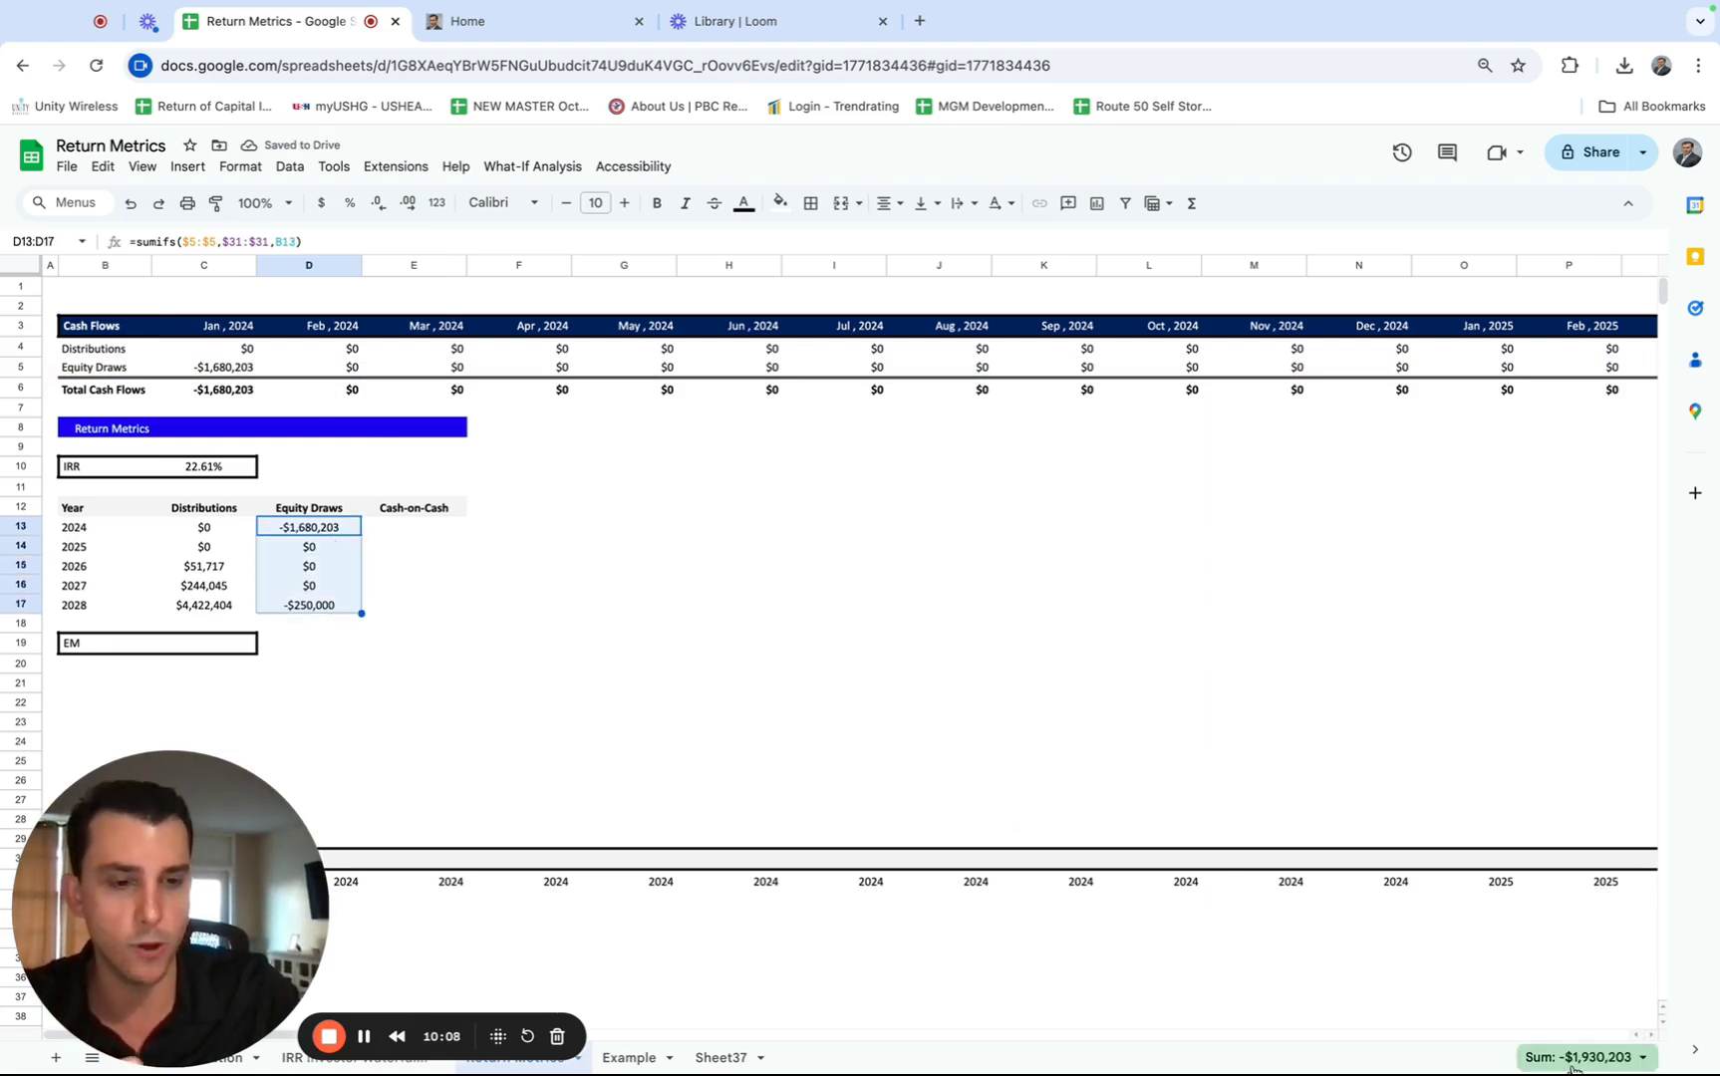
pyautogui.click(202, 371)
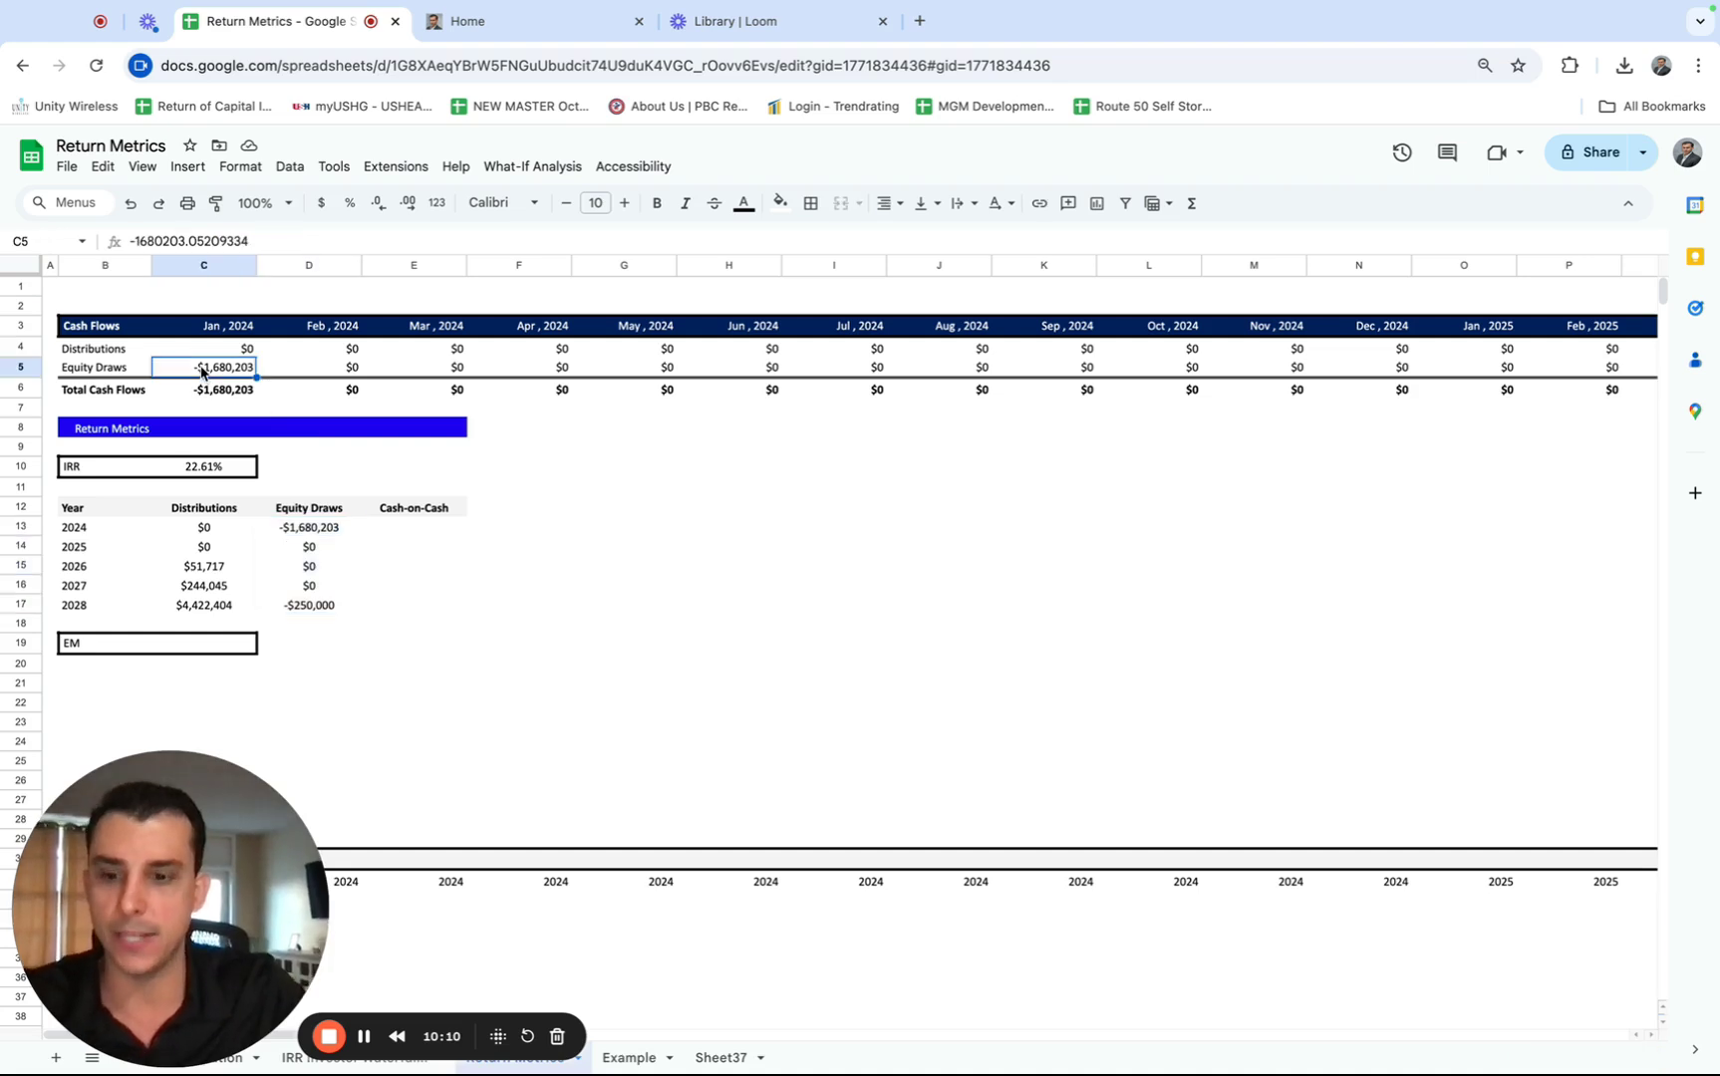
pyautogui.hotkey('ctrl', 'shift', 'Right')
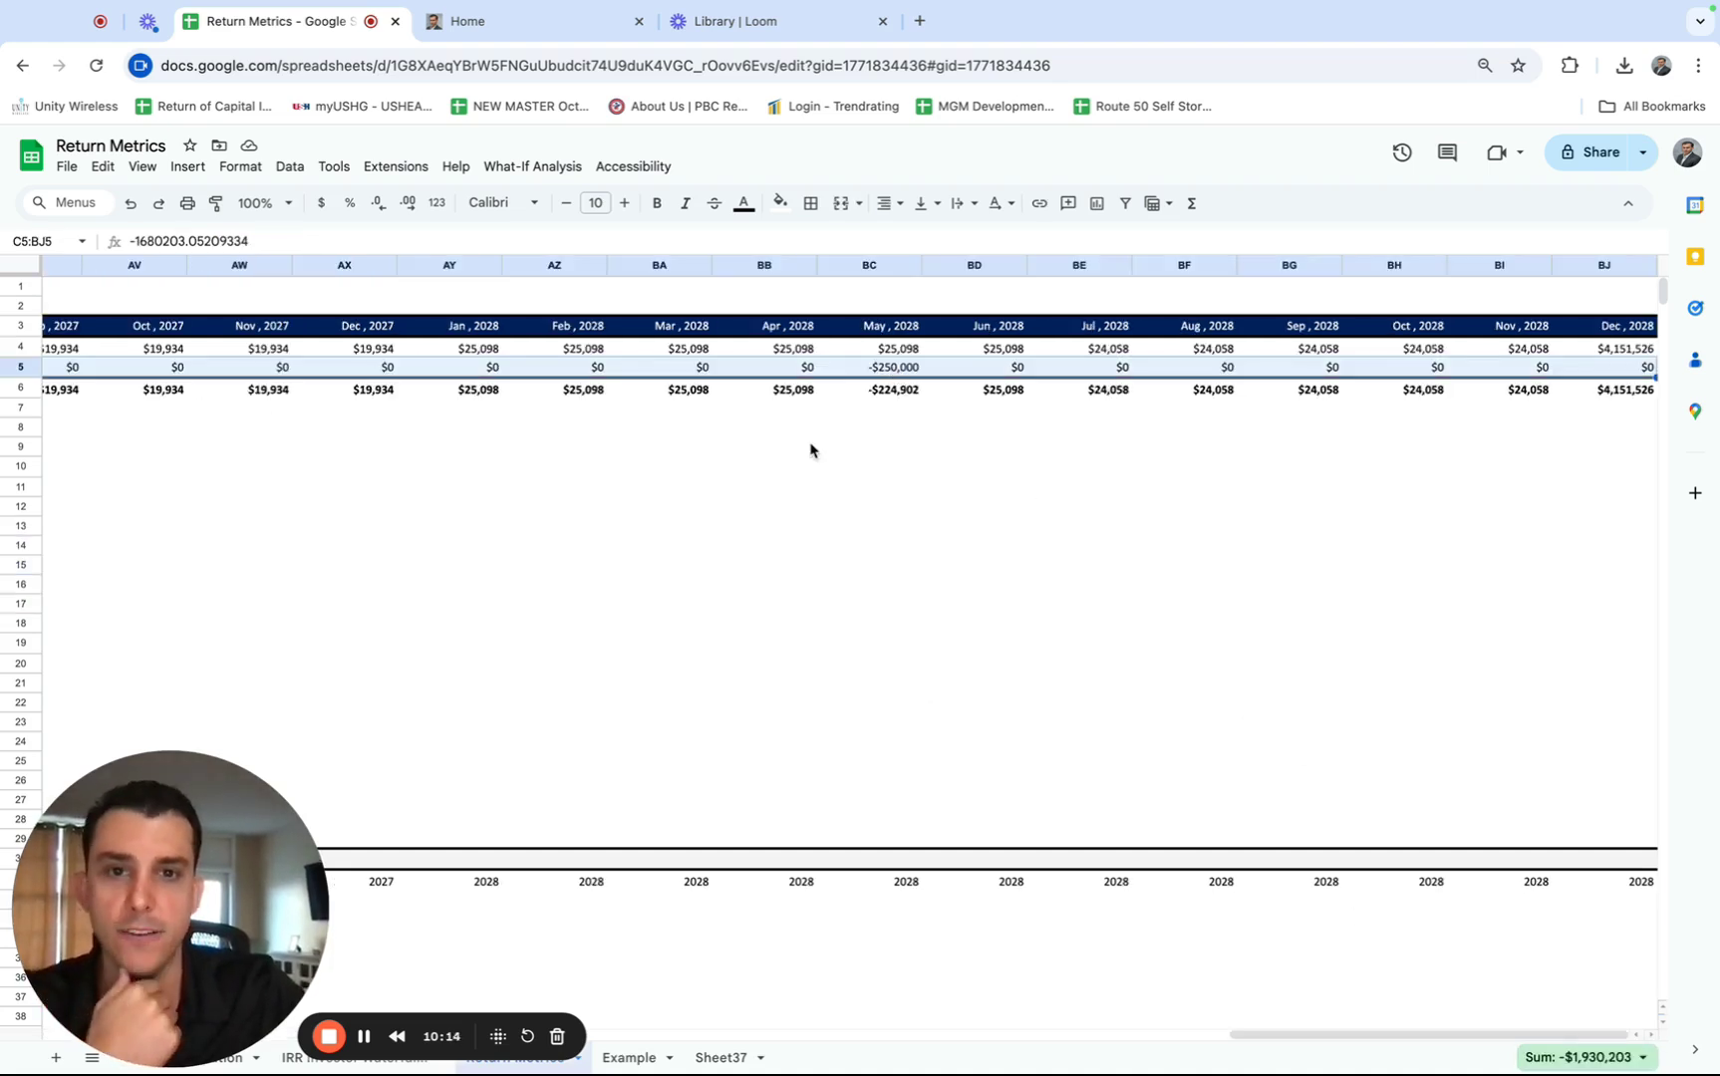
pyautogui.hscroll(-15, 809, 451)
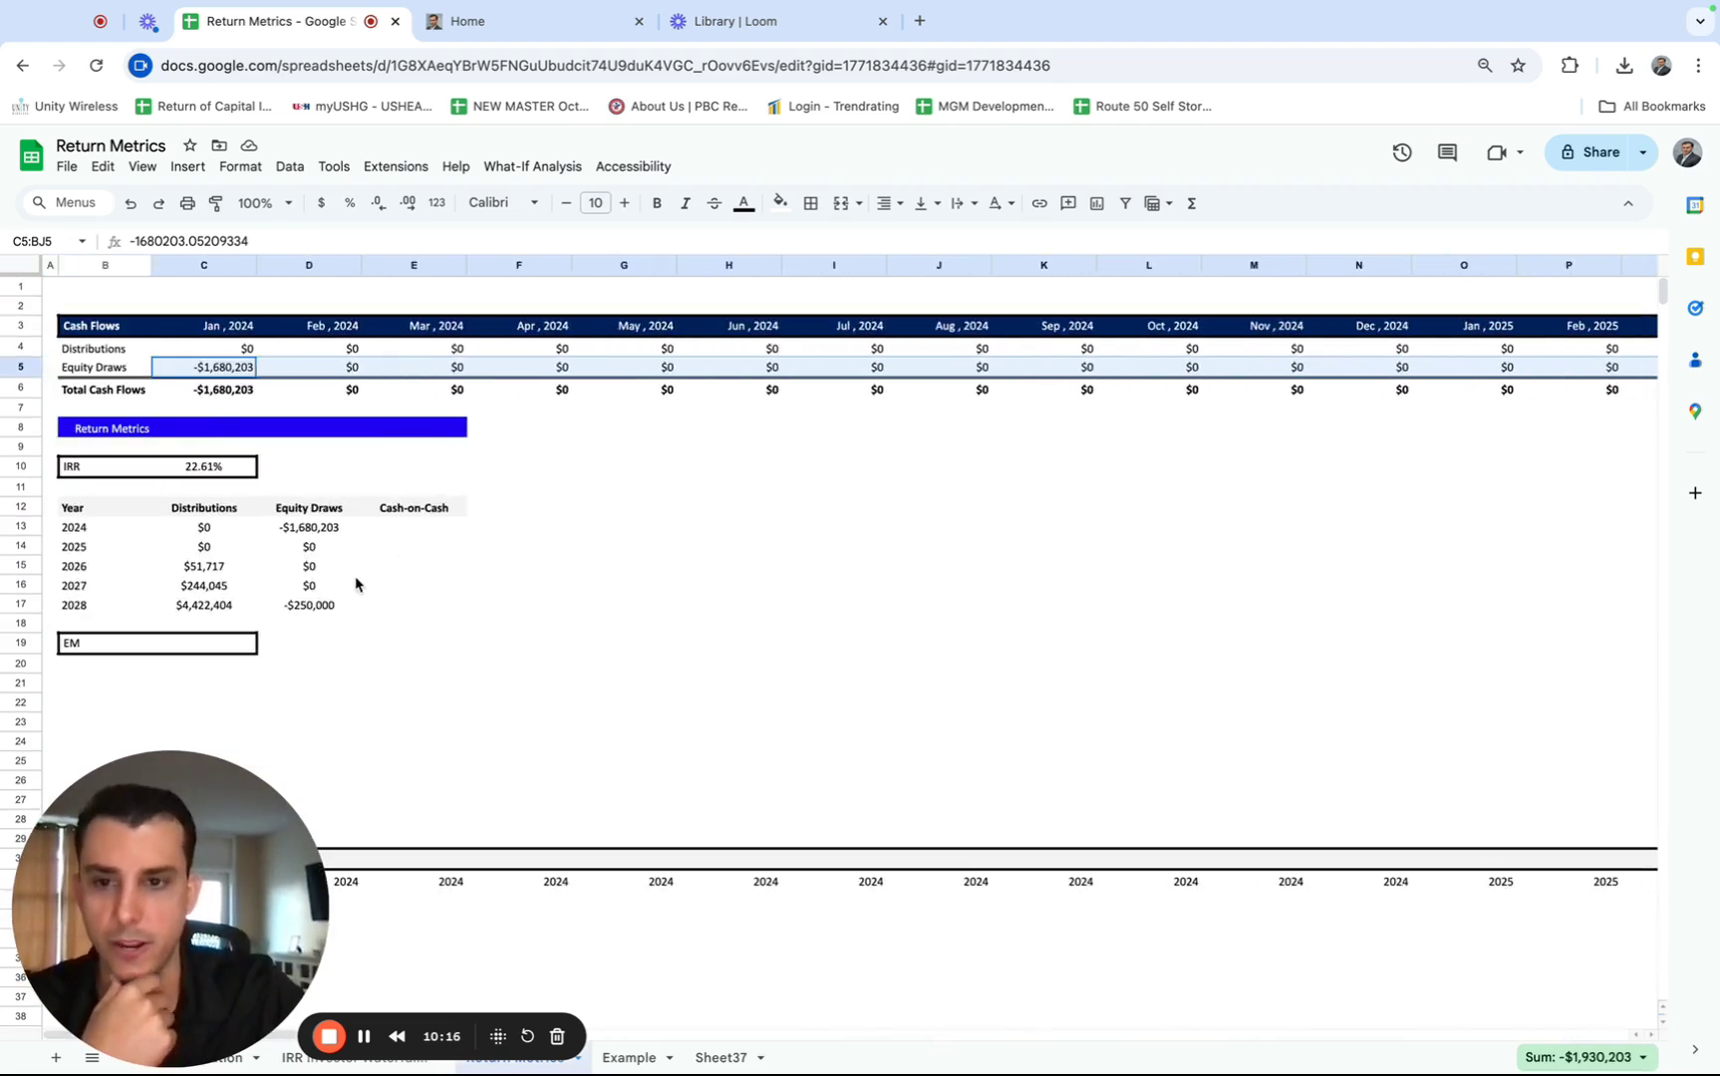
pyautogui.click(324, 604)
# - In E13, enter the cash-on-cash formula dividing the 2024 distributions by the running equity draws, =C13/sum(D13:D13)
pyautogui.click(403, 531)
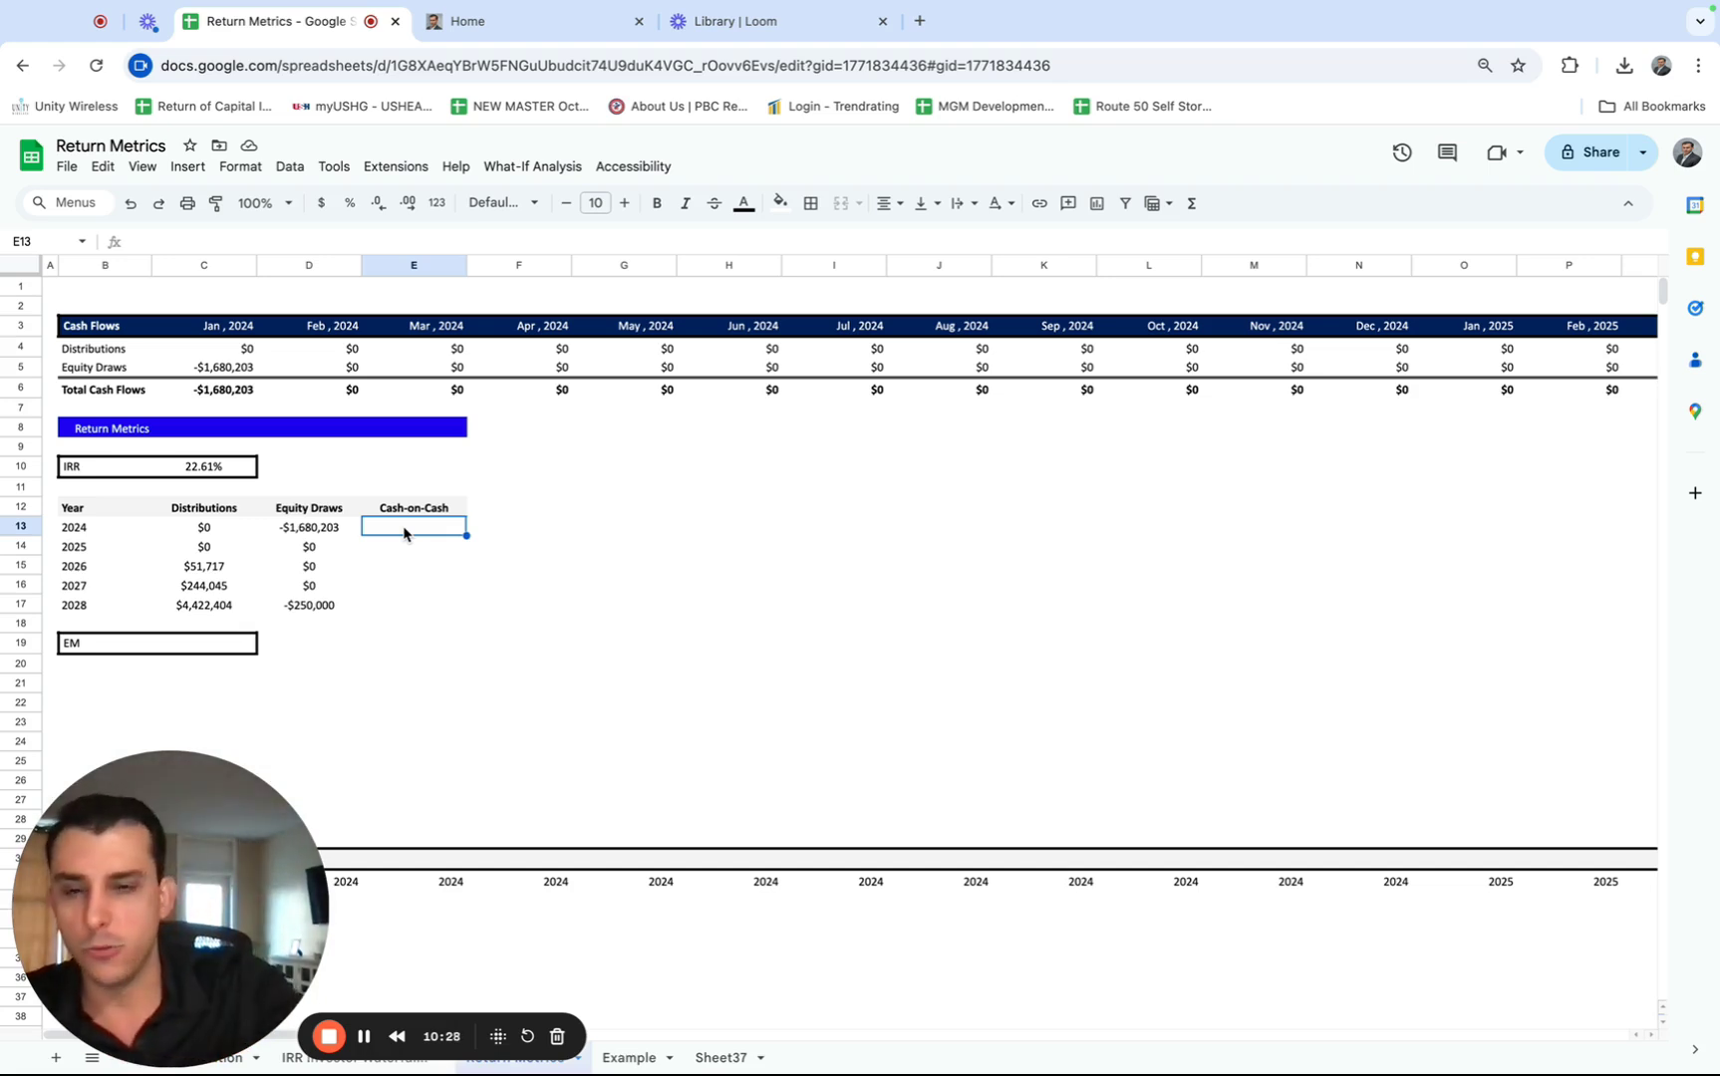
pyautogui.write('=')
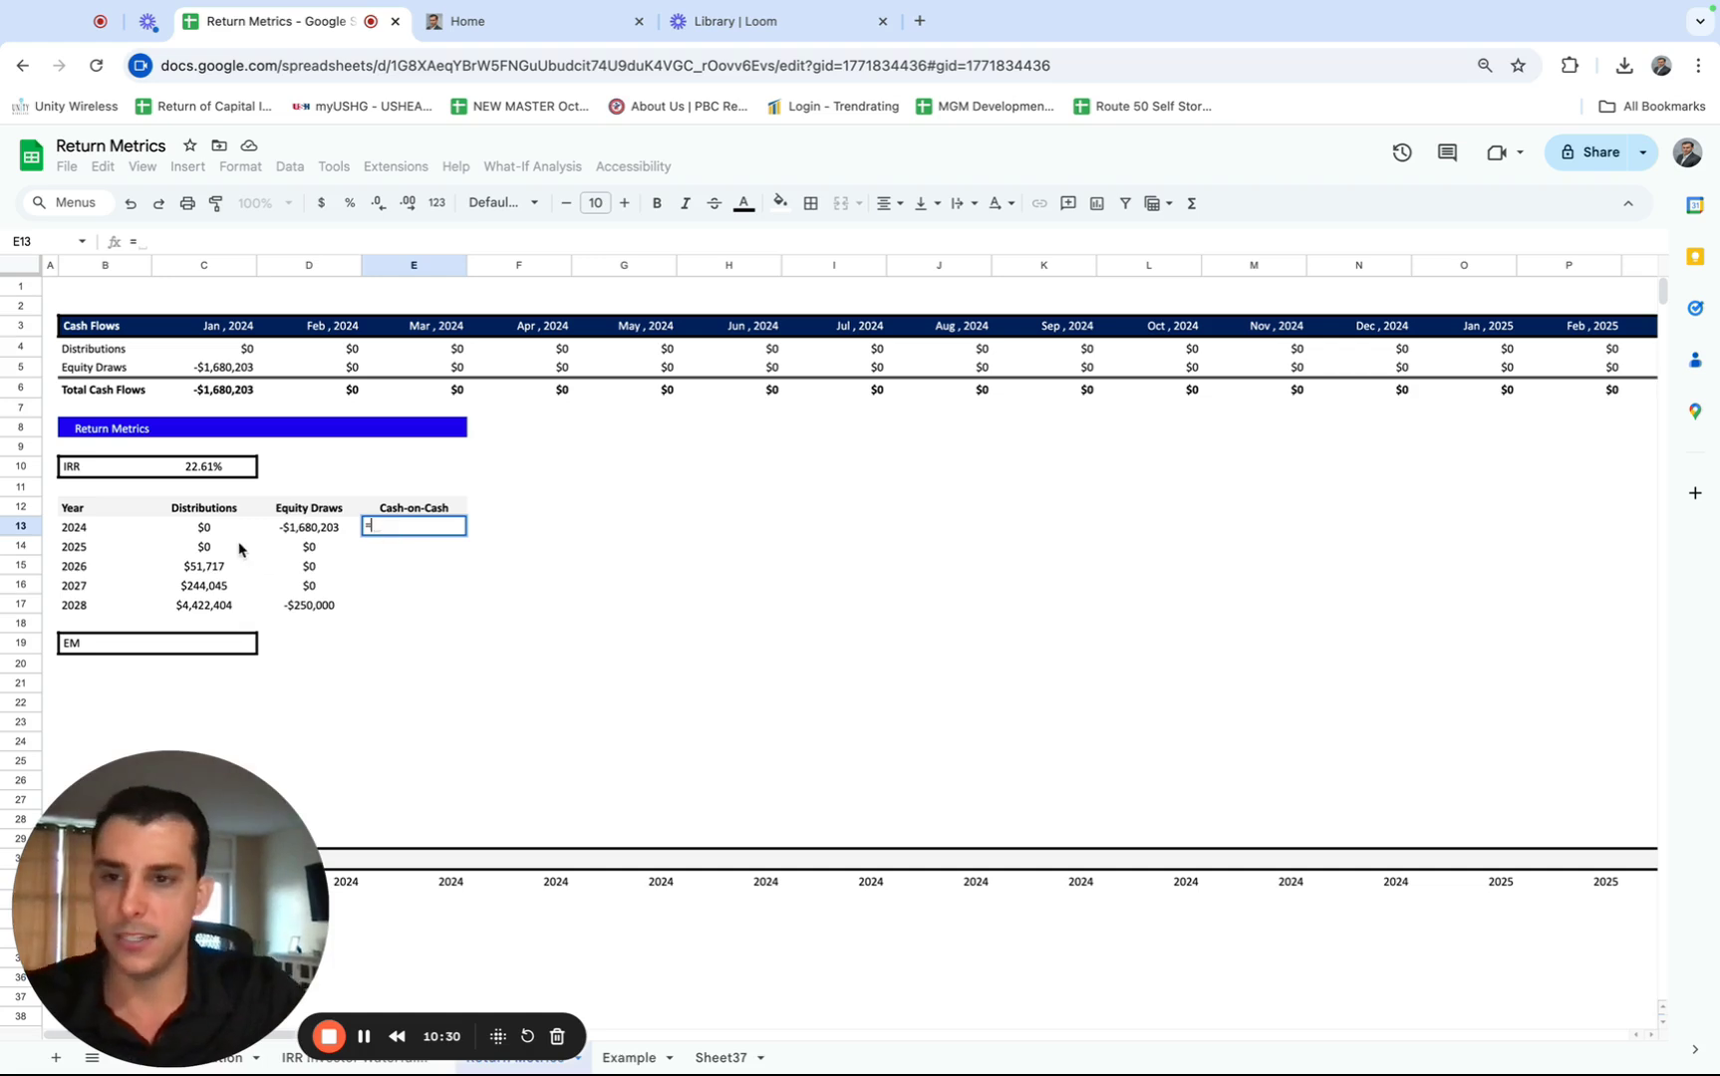
pyautogui.click(210, 531)
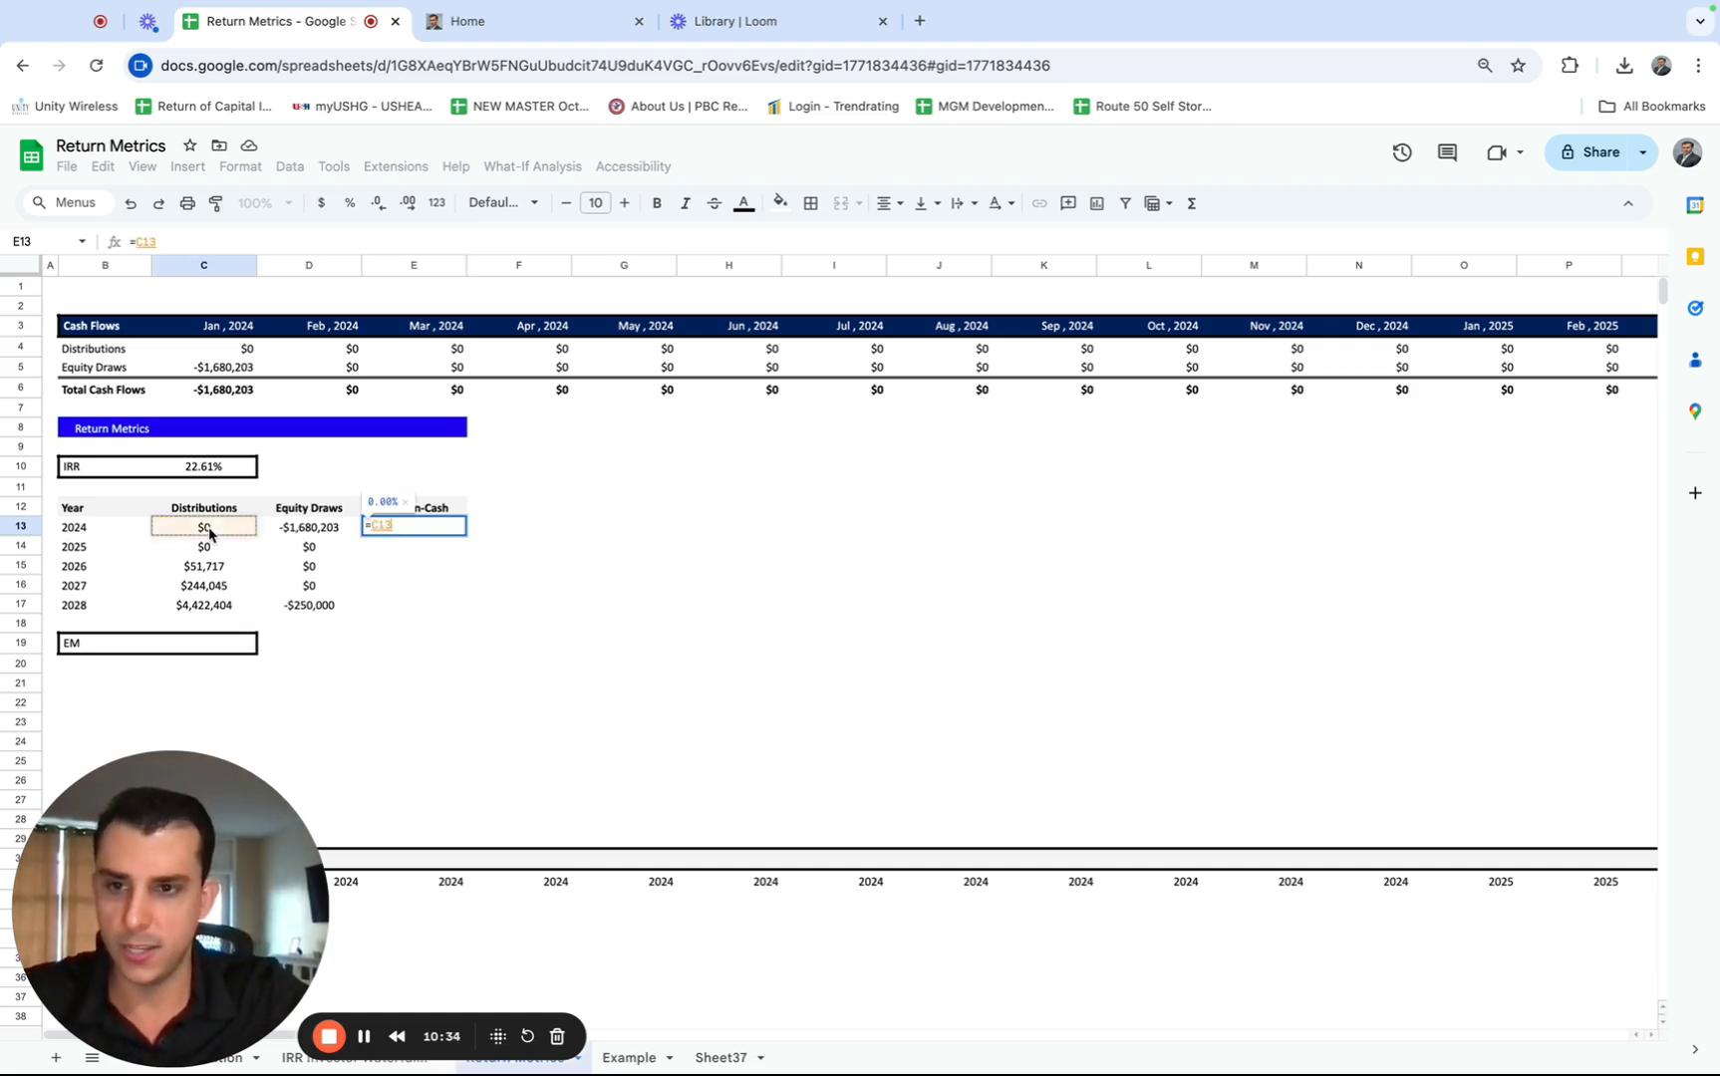
pyautogui.write('/')
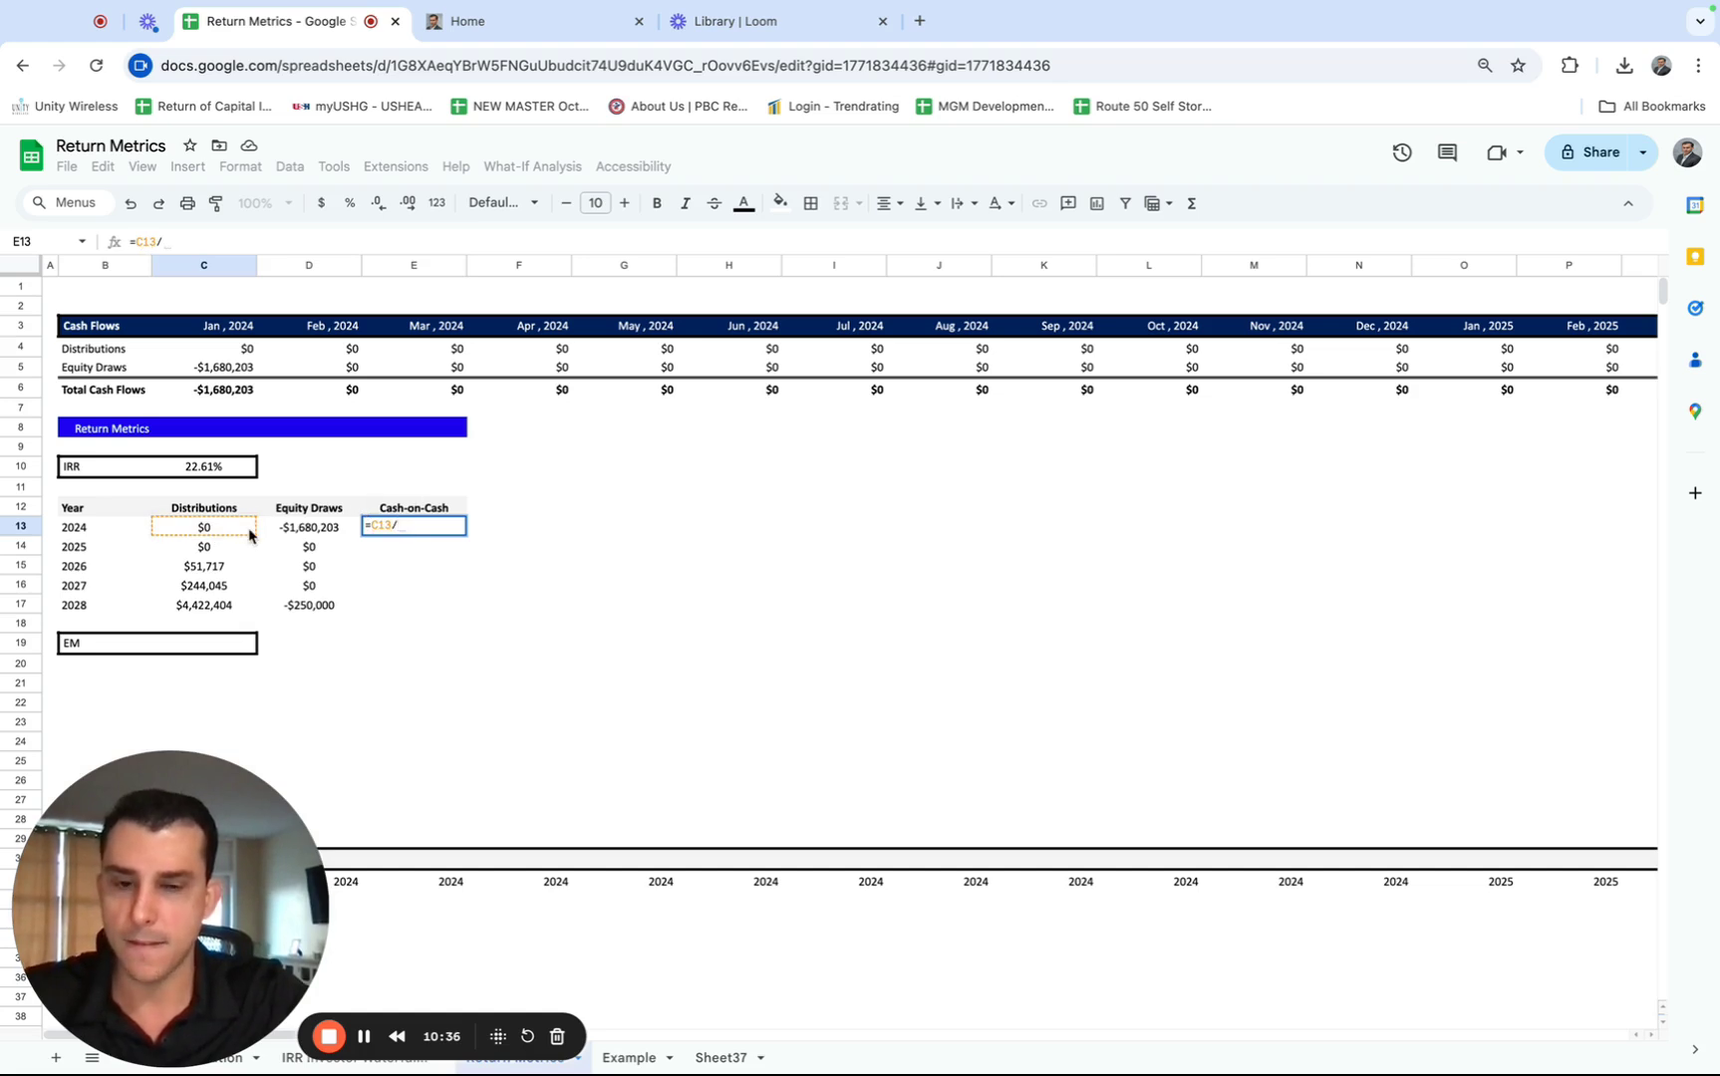
pyautogui.write('sum(')
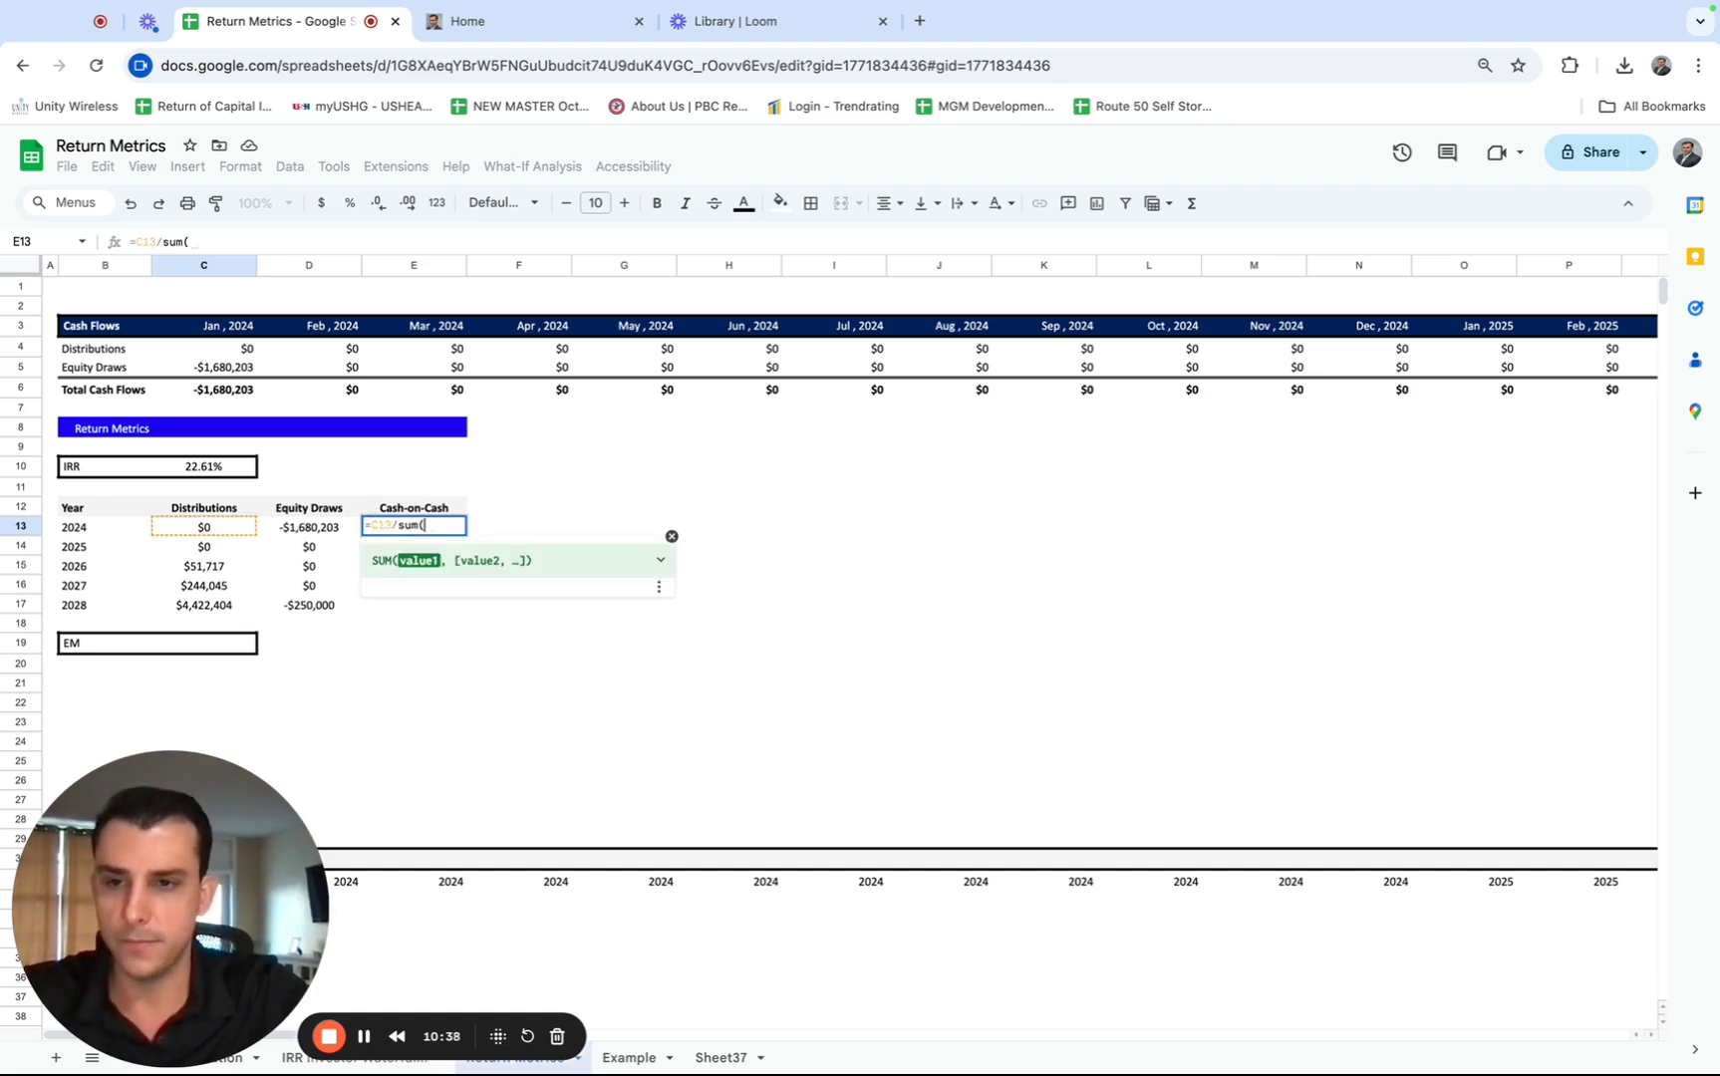
pyautogui.click(305, 531)
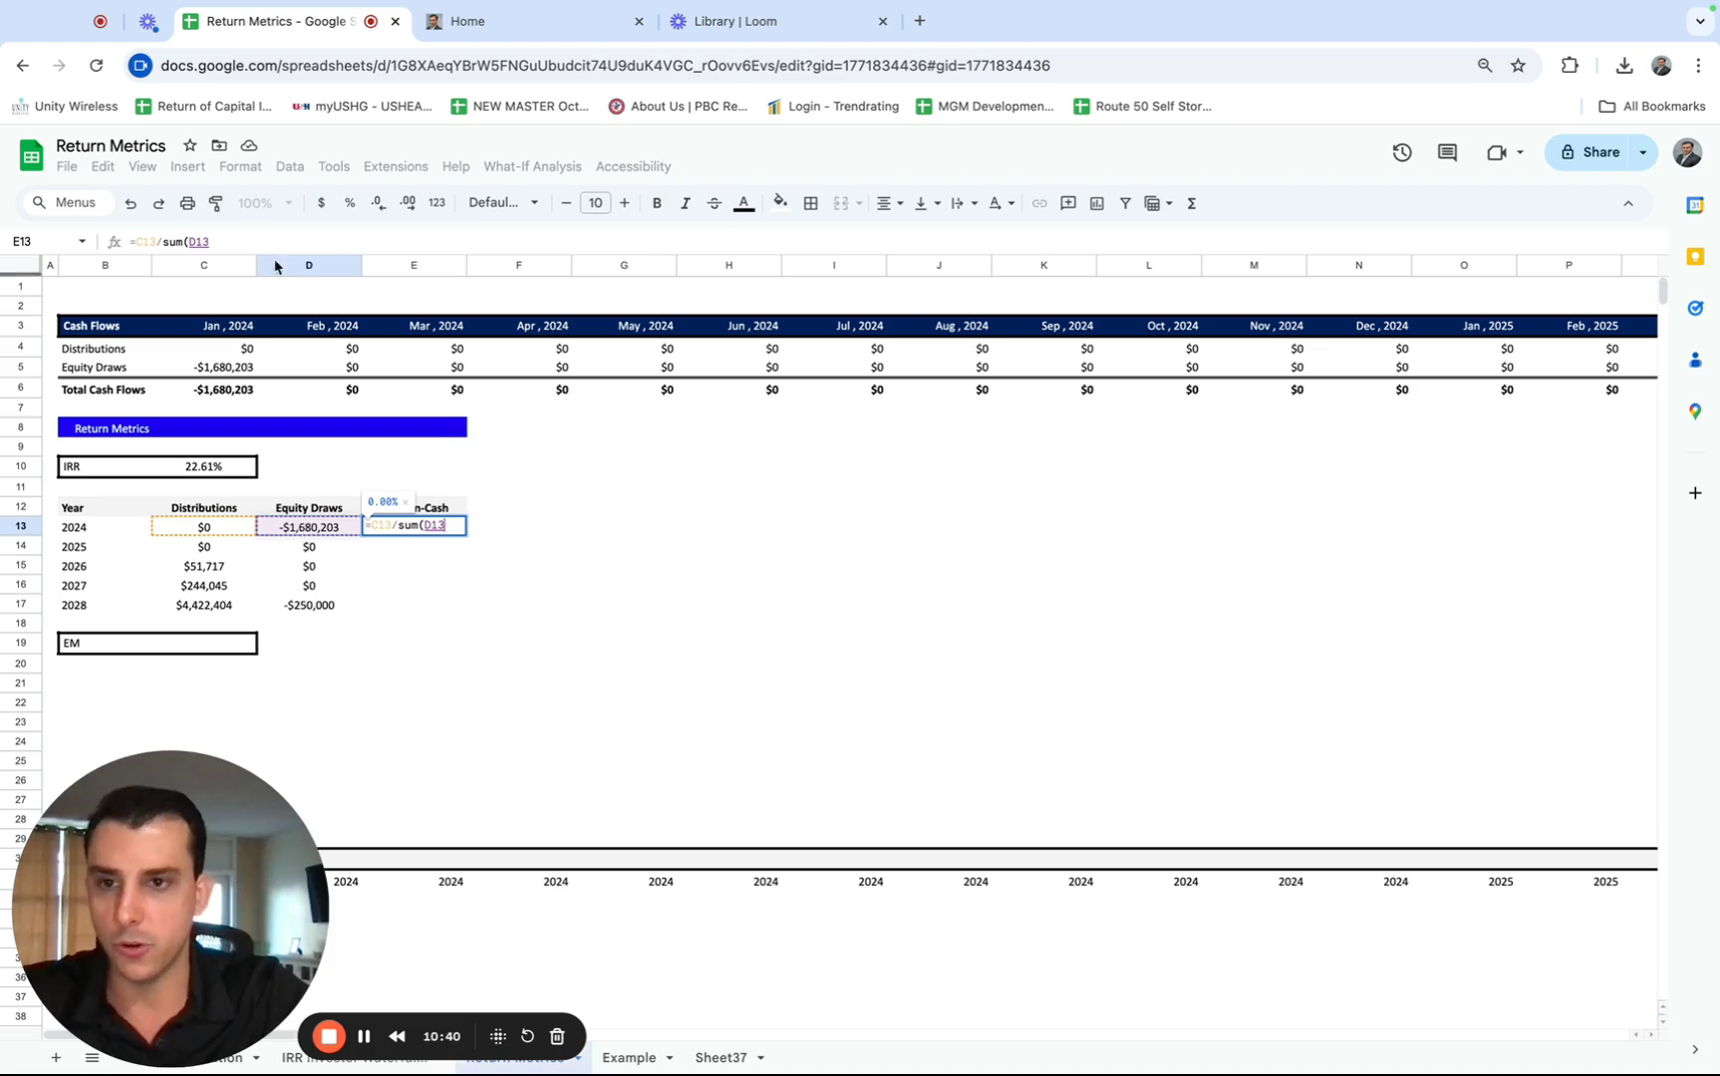
pyautogui.click(250, 242)
pyautogui.write(':')
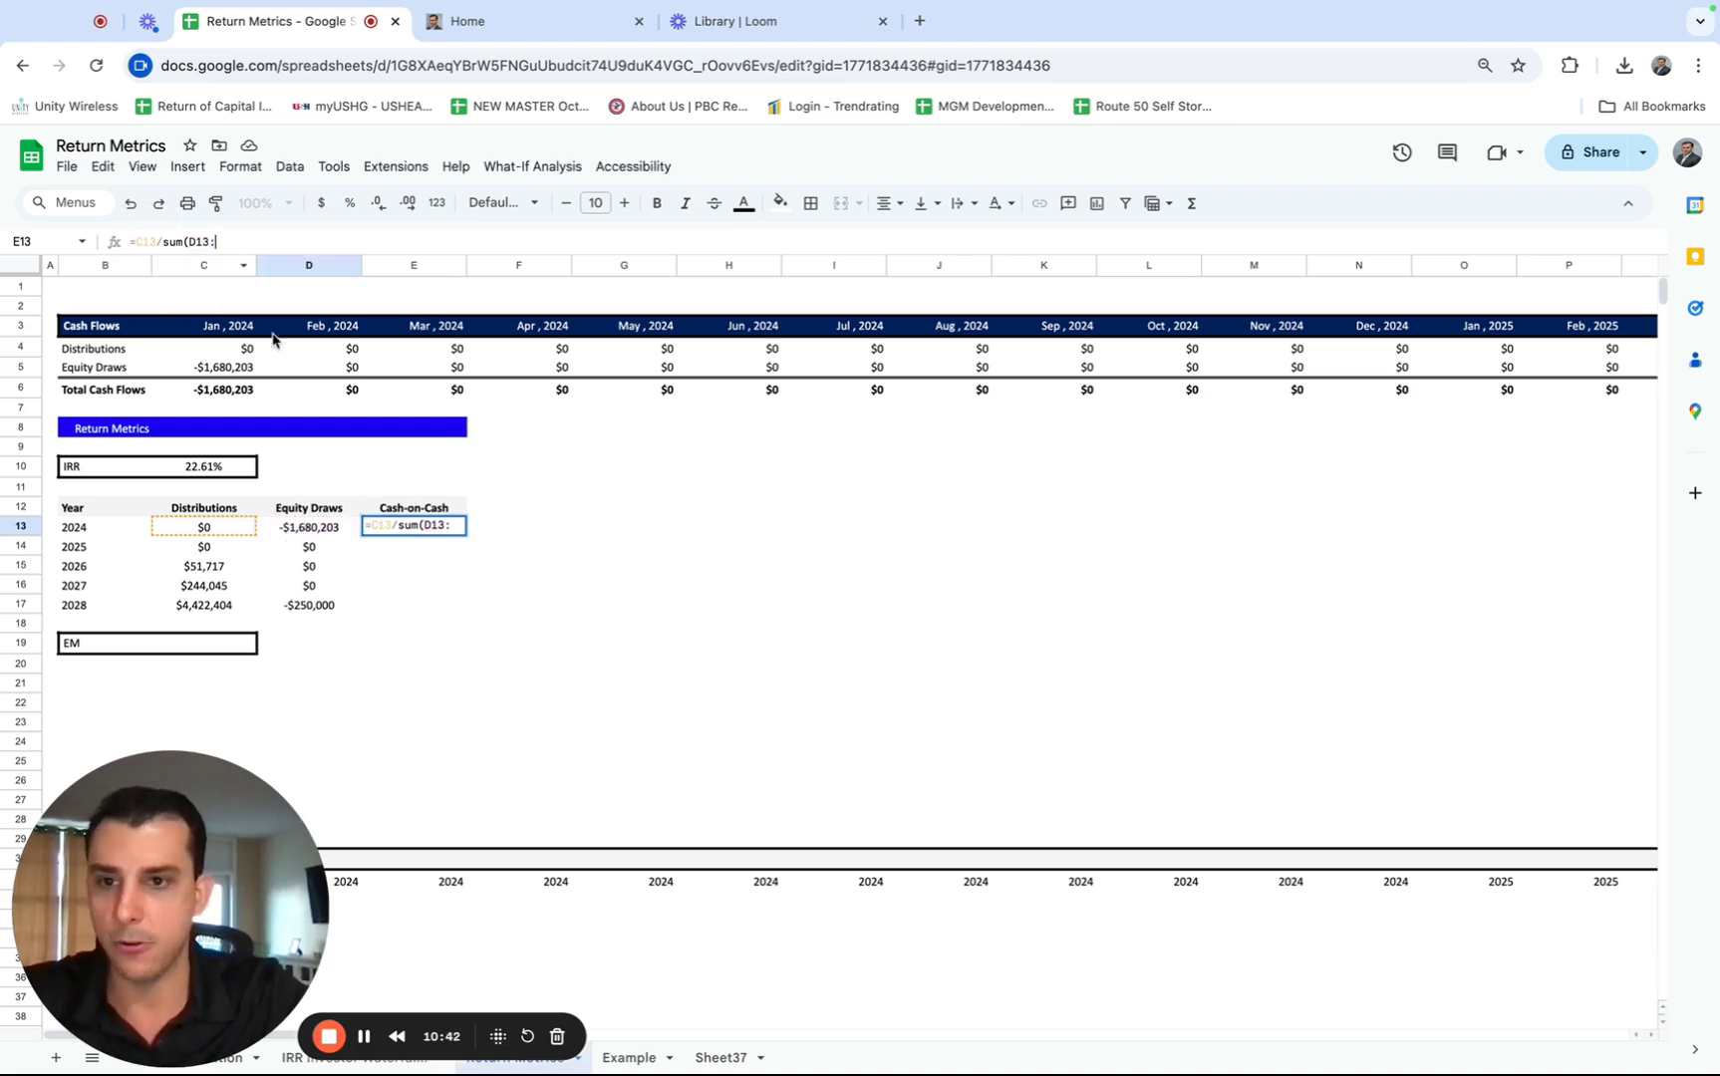
pyautogui.click(311, 531)
pyautogui.click(410, 526)
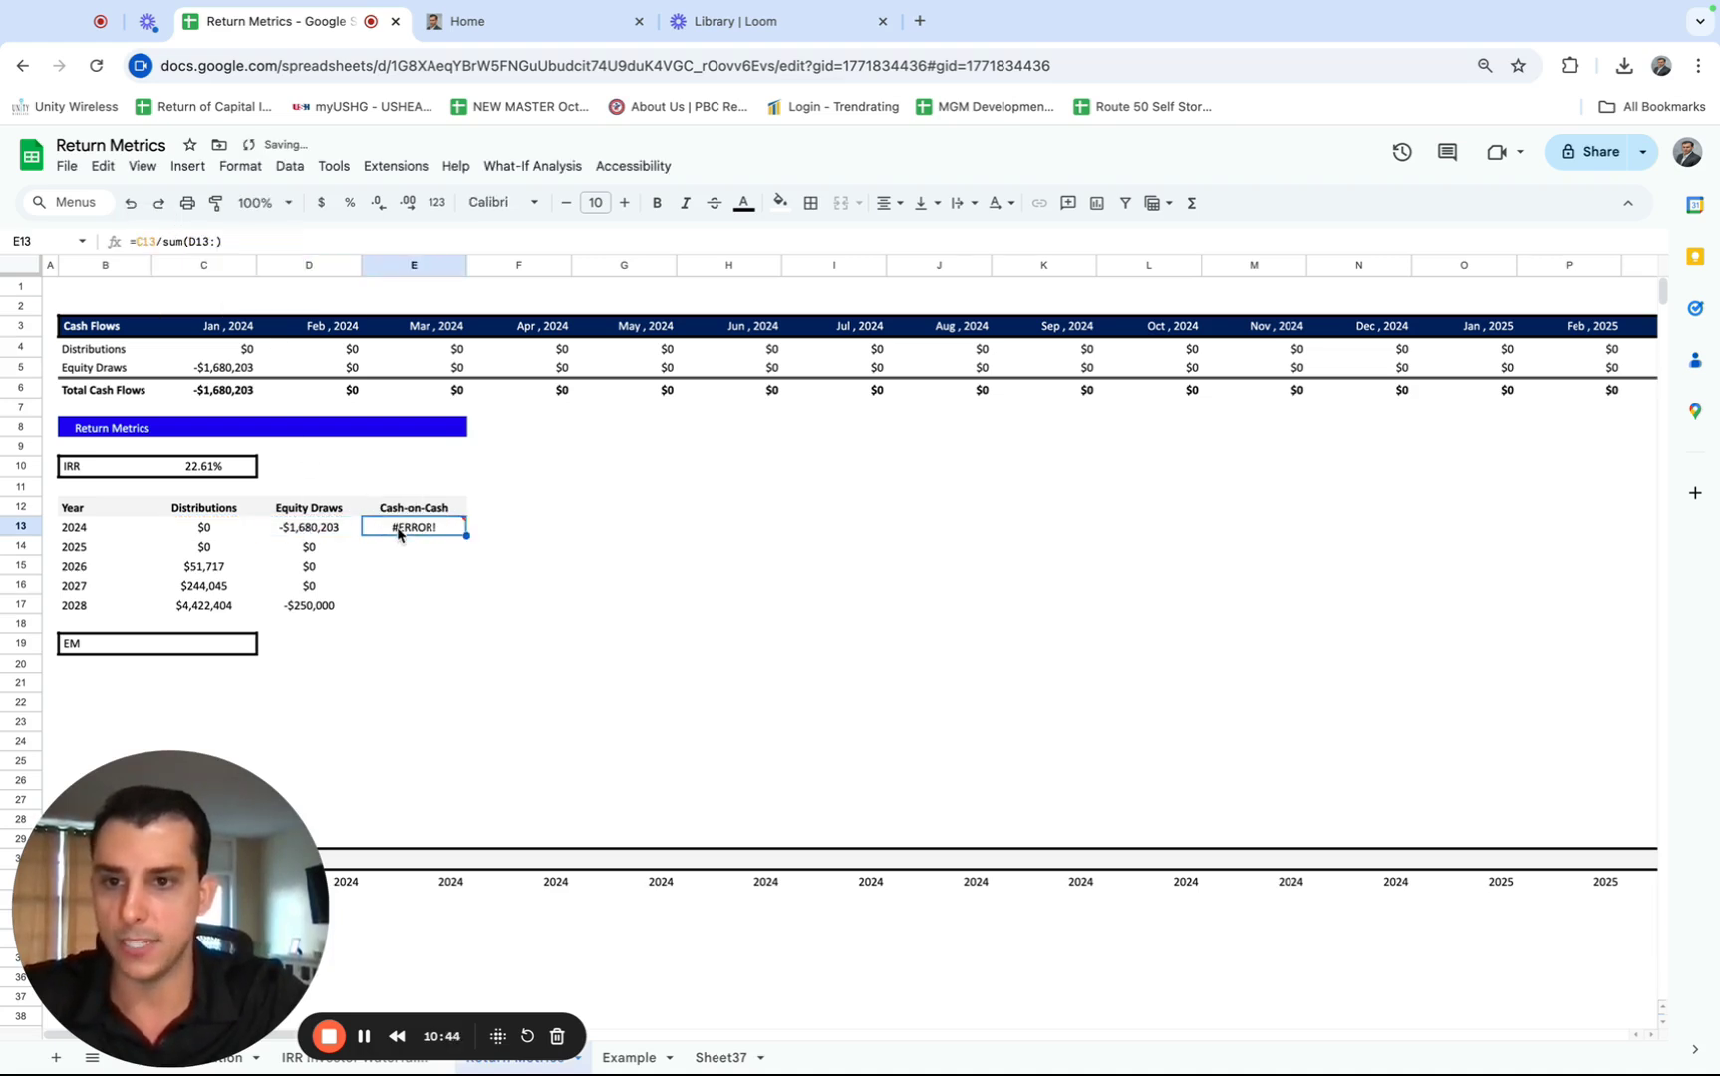
pyautogui.click(221, 241)
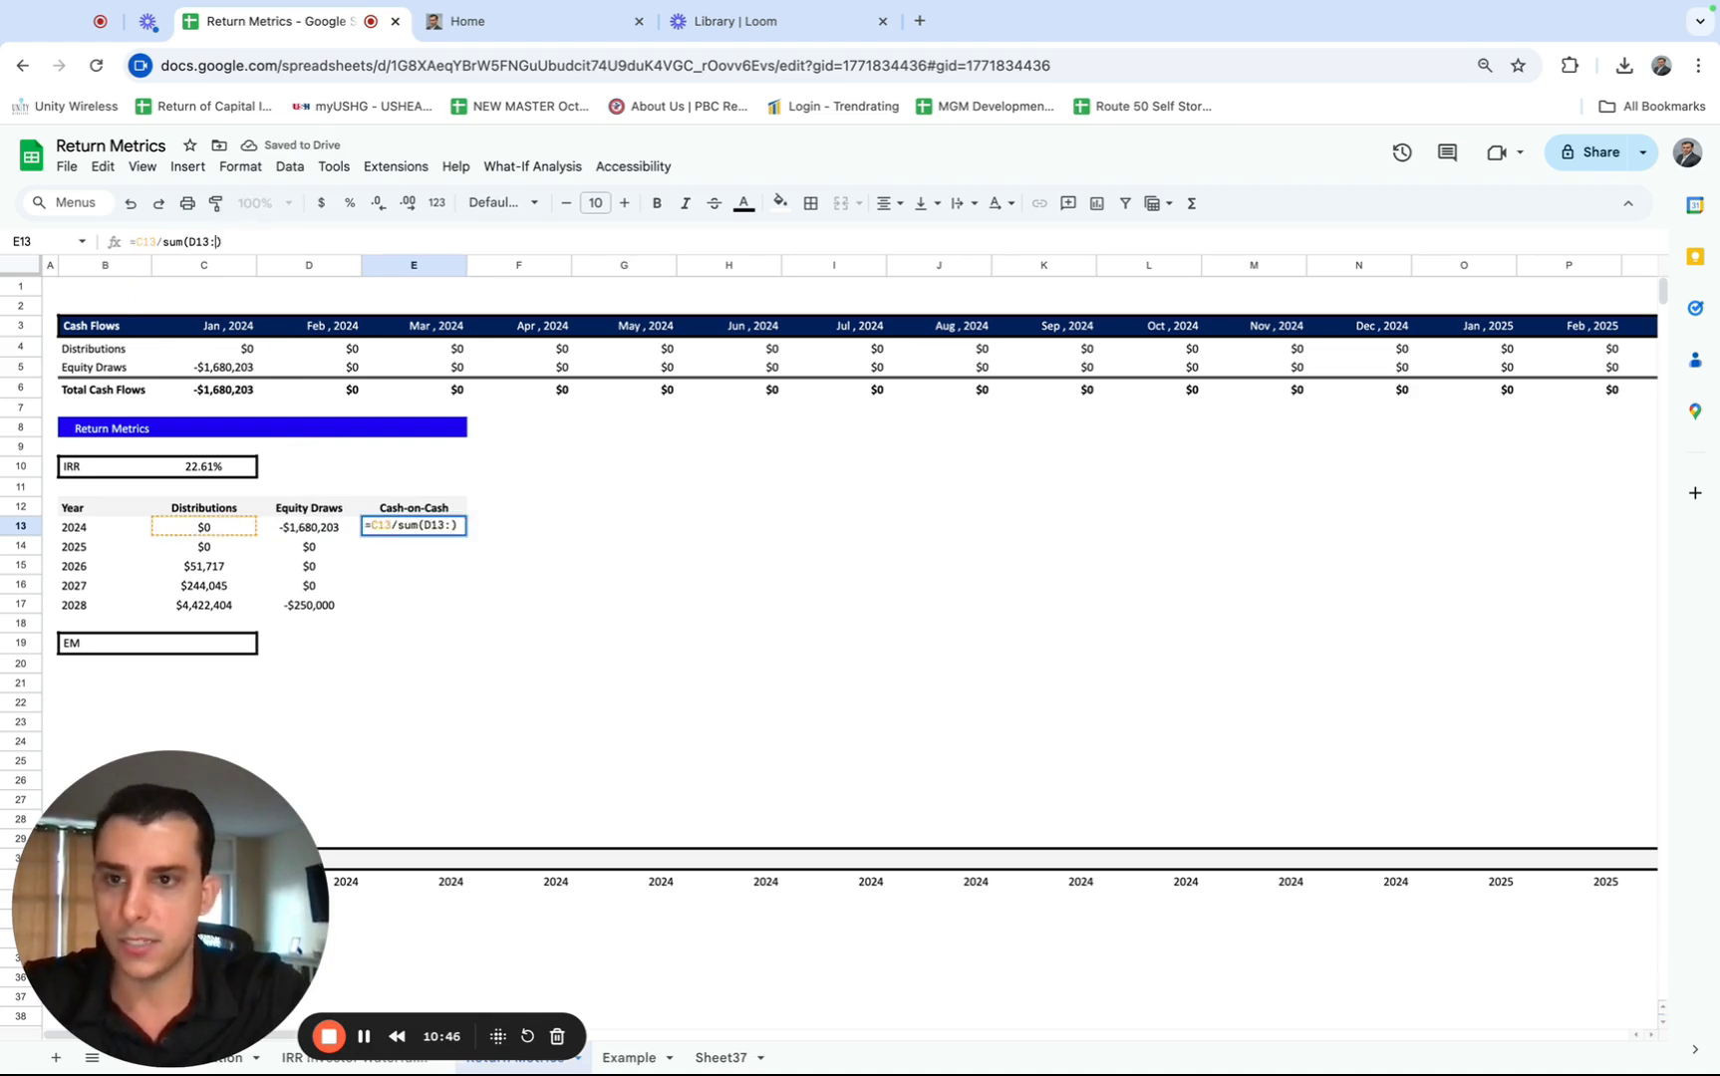
pyautogui.write('d13')
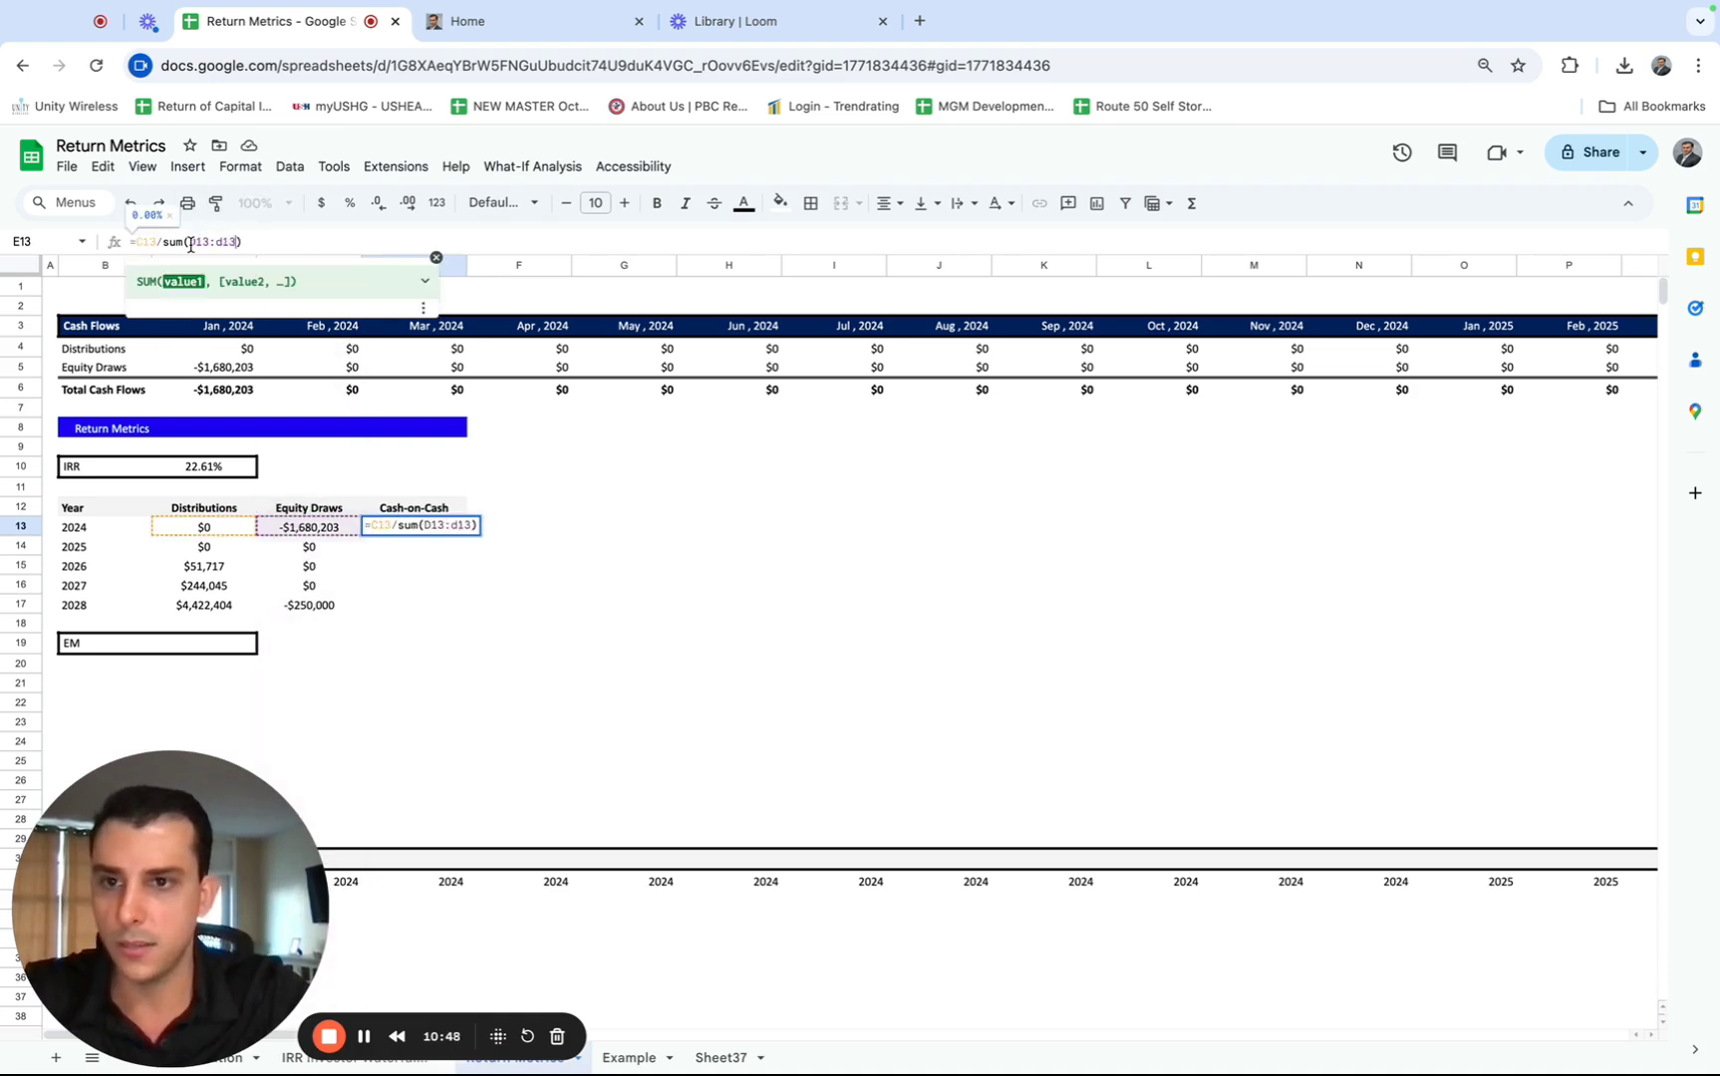
# - Anchor the start of the sum range in E13 as $D$13 so the equity draws accumulate year by year
pyautogui.click(188, 241)
pyautogui.write('$D')
pyautogui.write('$')
pyautogui.press('Return')
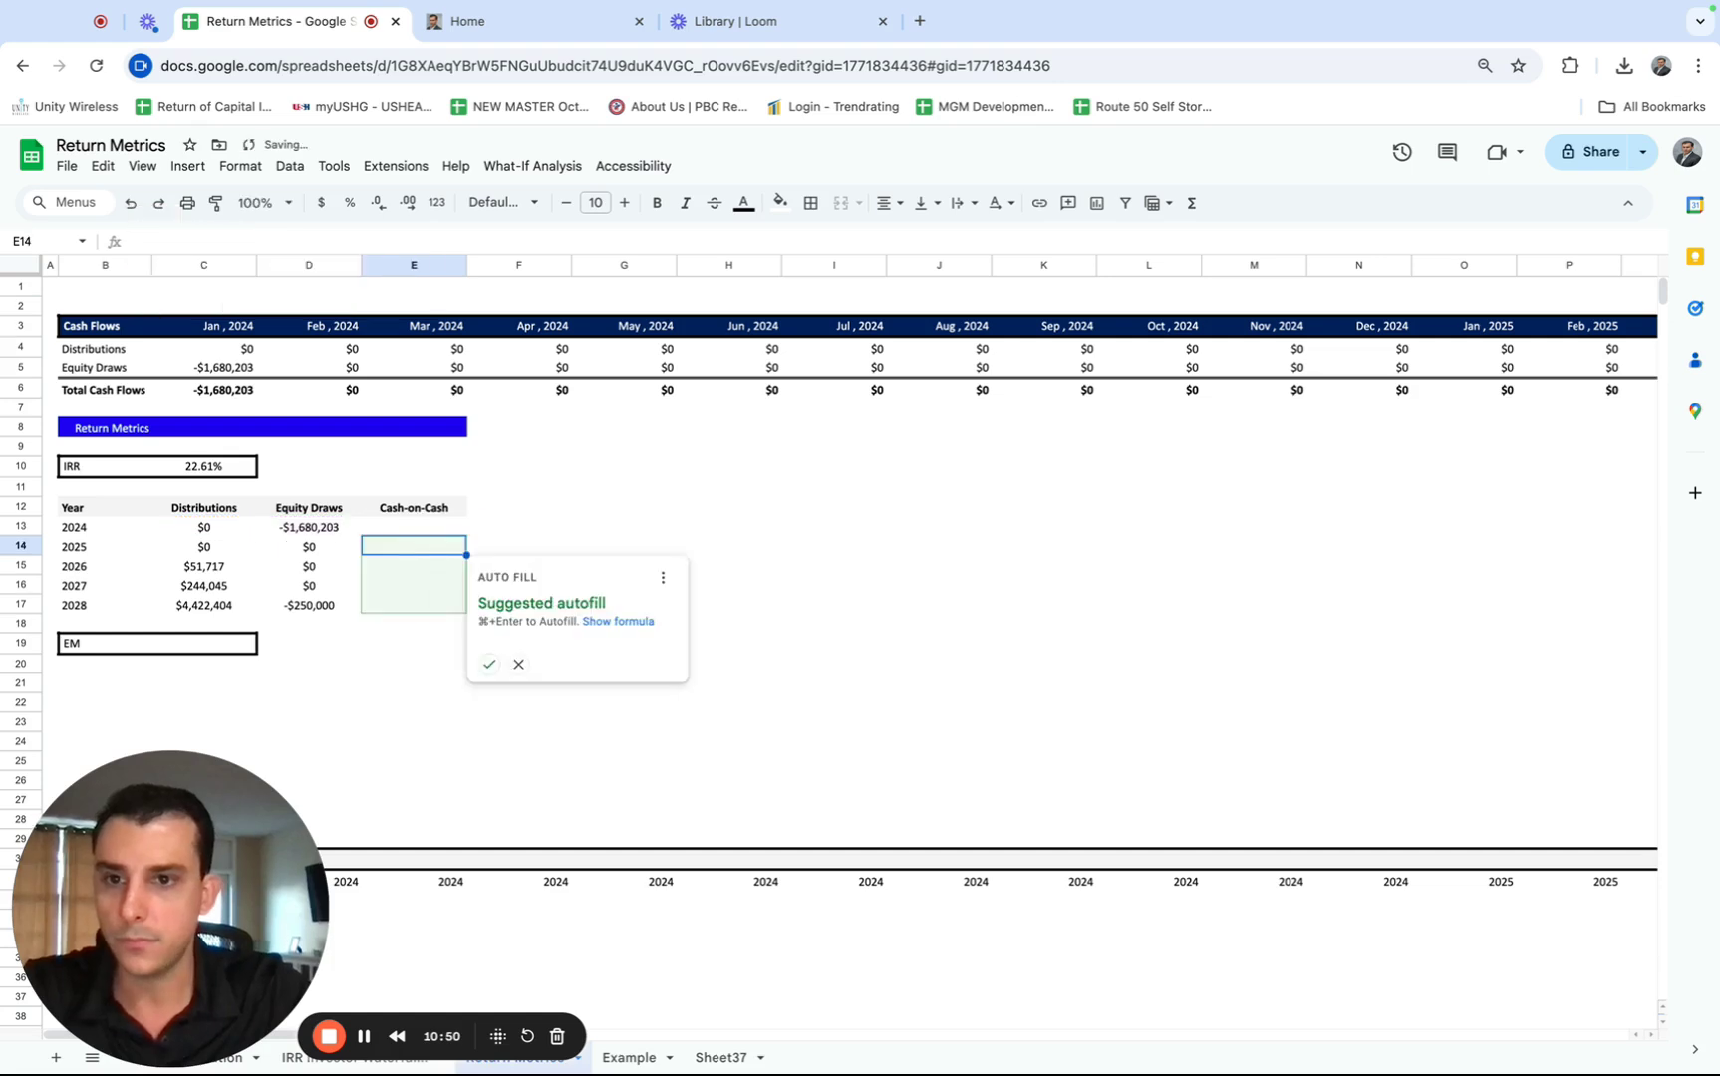
# - Fill the Cash-on-Cash formula down through the 2028 row and clear E14:E17 again
pyautogui.click(486, 666)
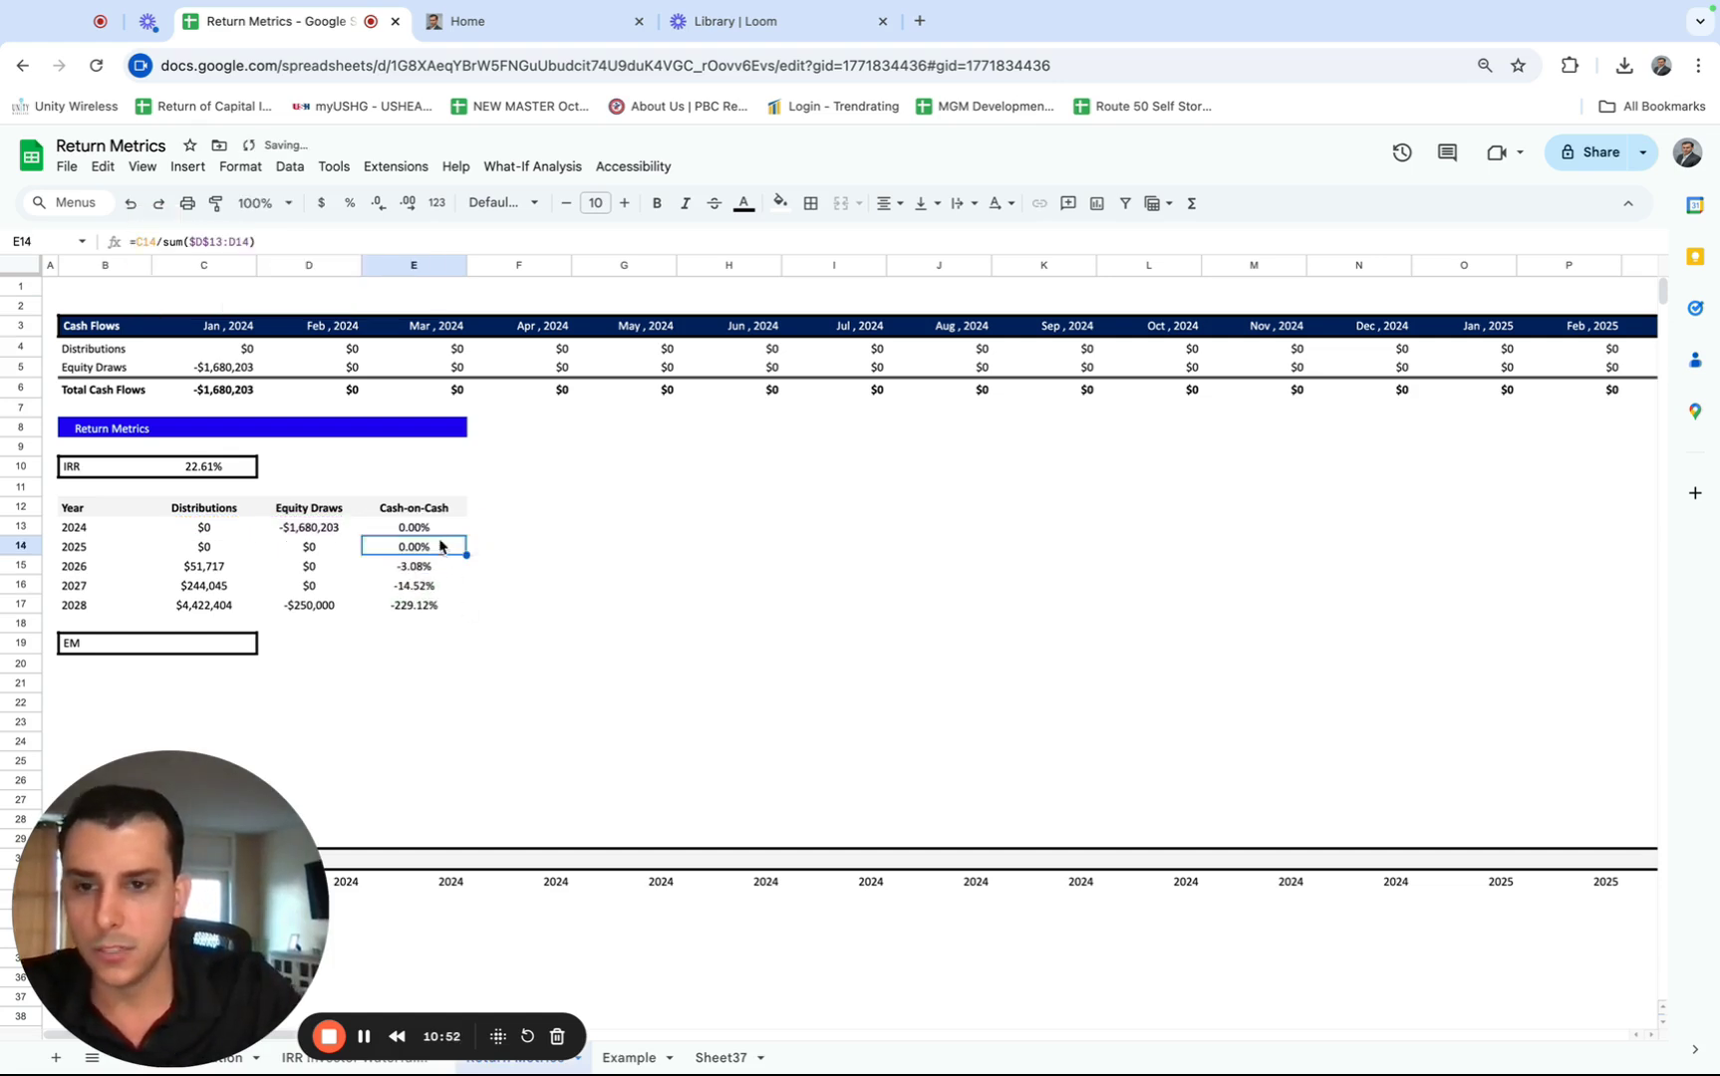
pyautogui.moveTo(439, 551); pyautogui.dragTo(449, 603)
pyautogui.press('Delete')
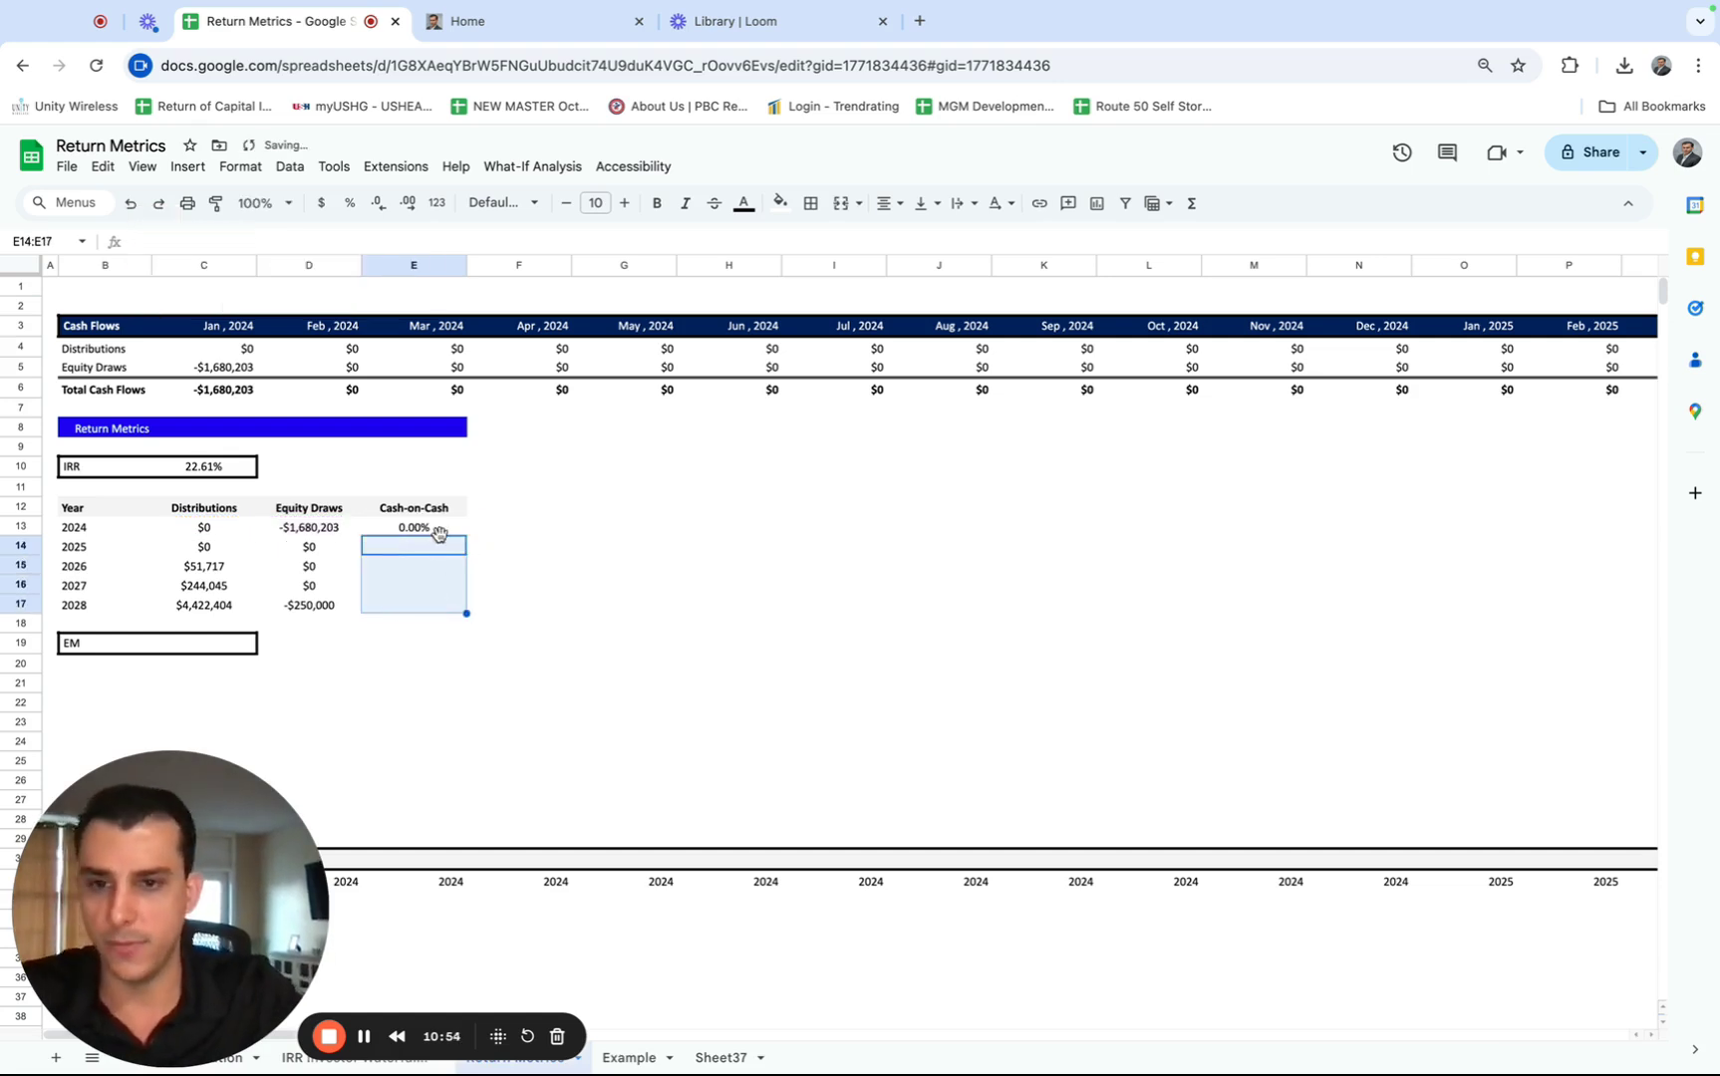
# - Review the Cash-on-Cash formula in E13 and the 2024 distributions formula in C13
pyautogui.doubleClick(436, 526)
pyautogui.press('Escape')
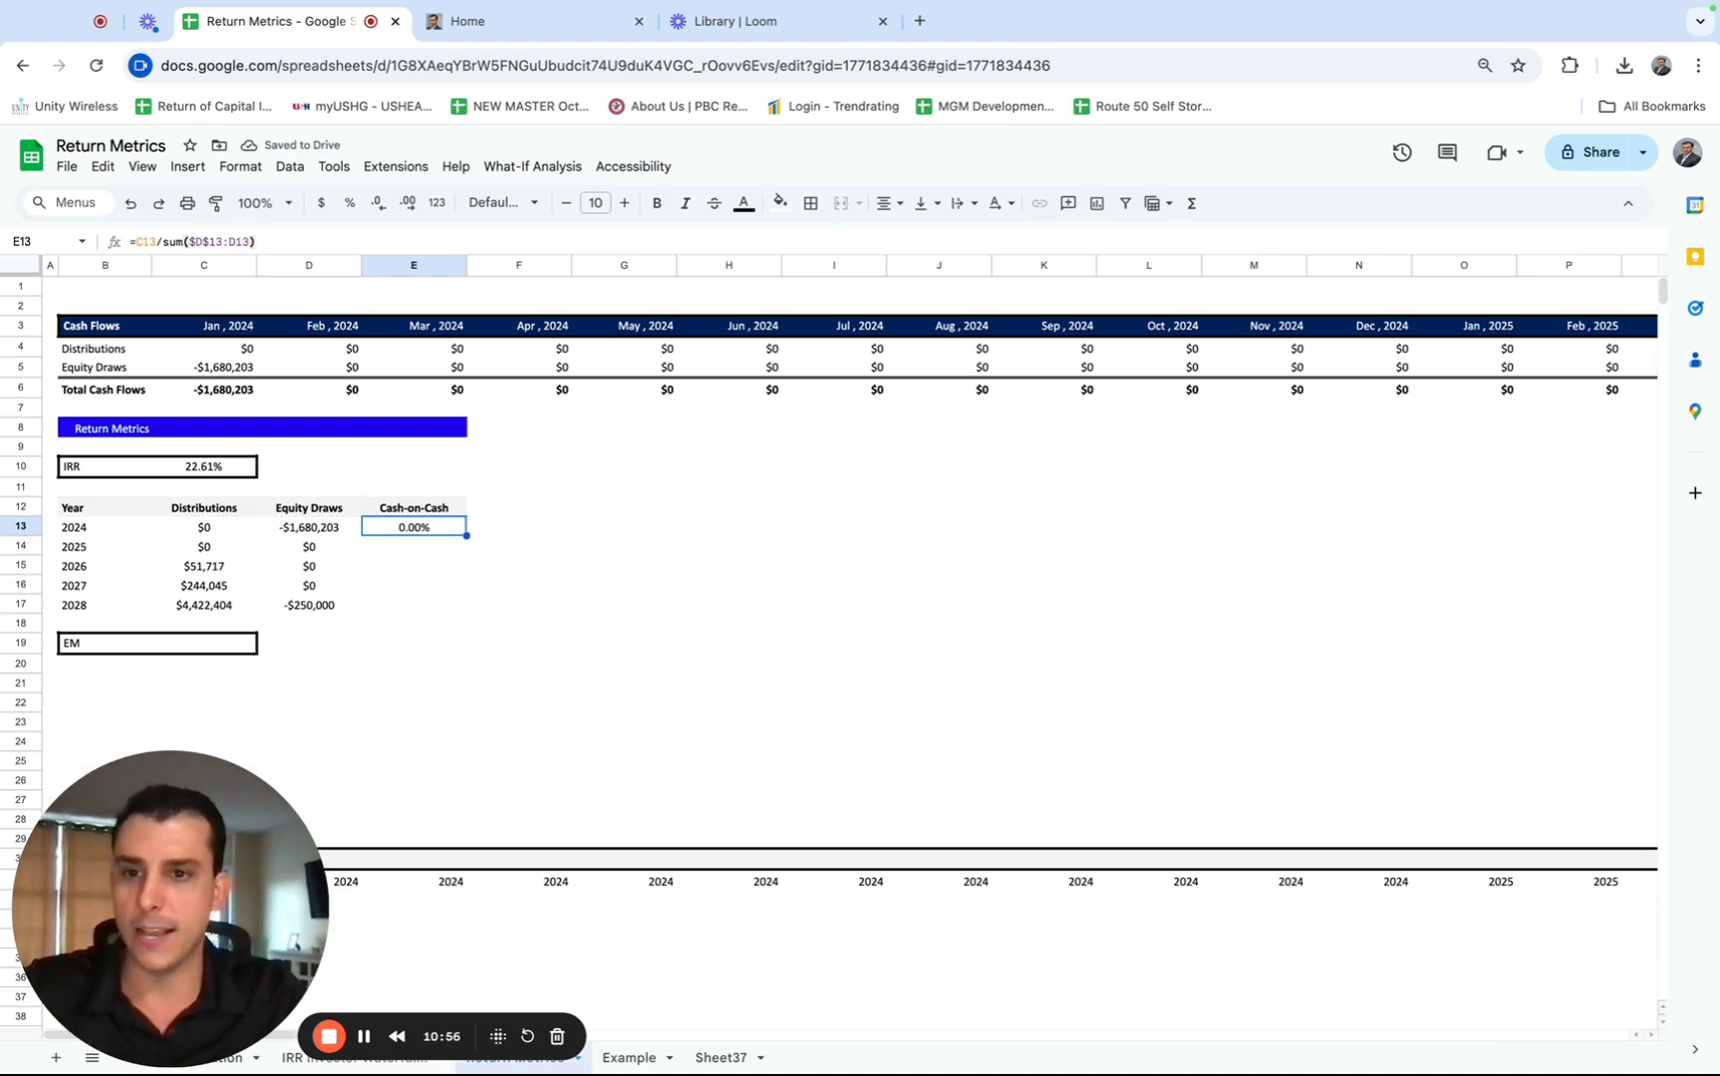
pyautogui.click(228, 530)
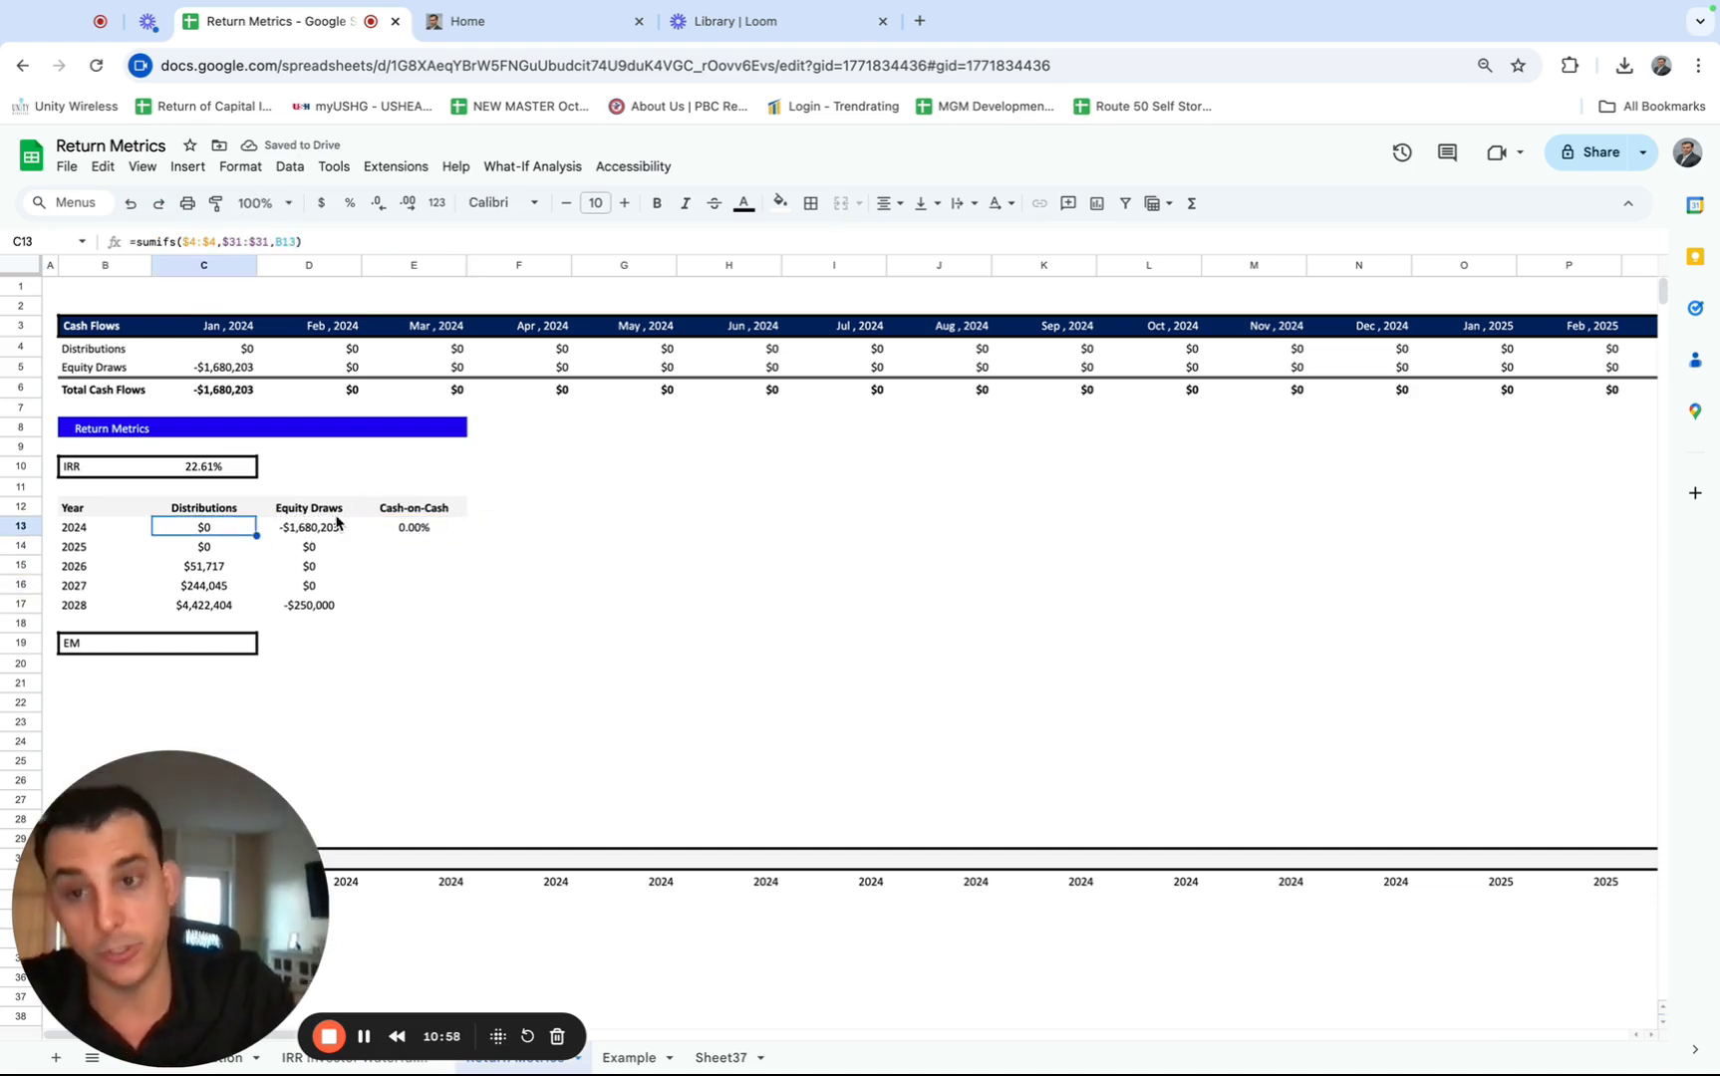
pyautogui.click(410, 539)
pyautogui.doubleClick(410, 539)
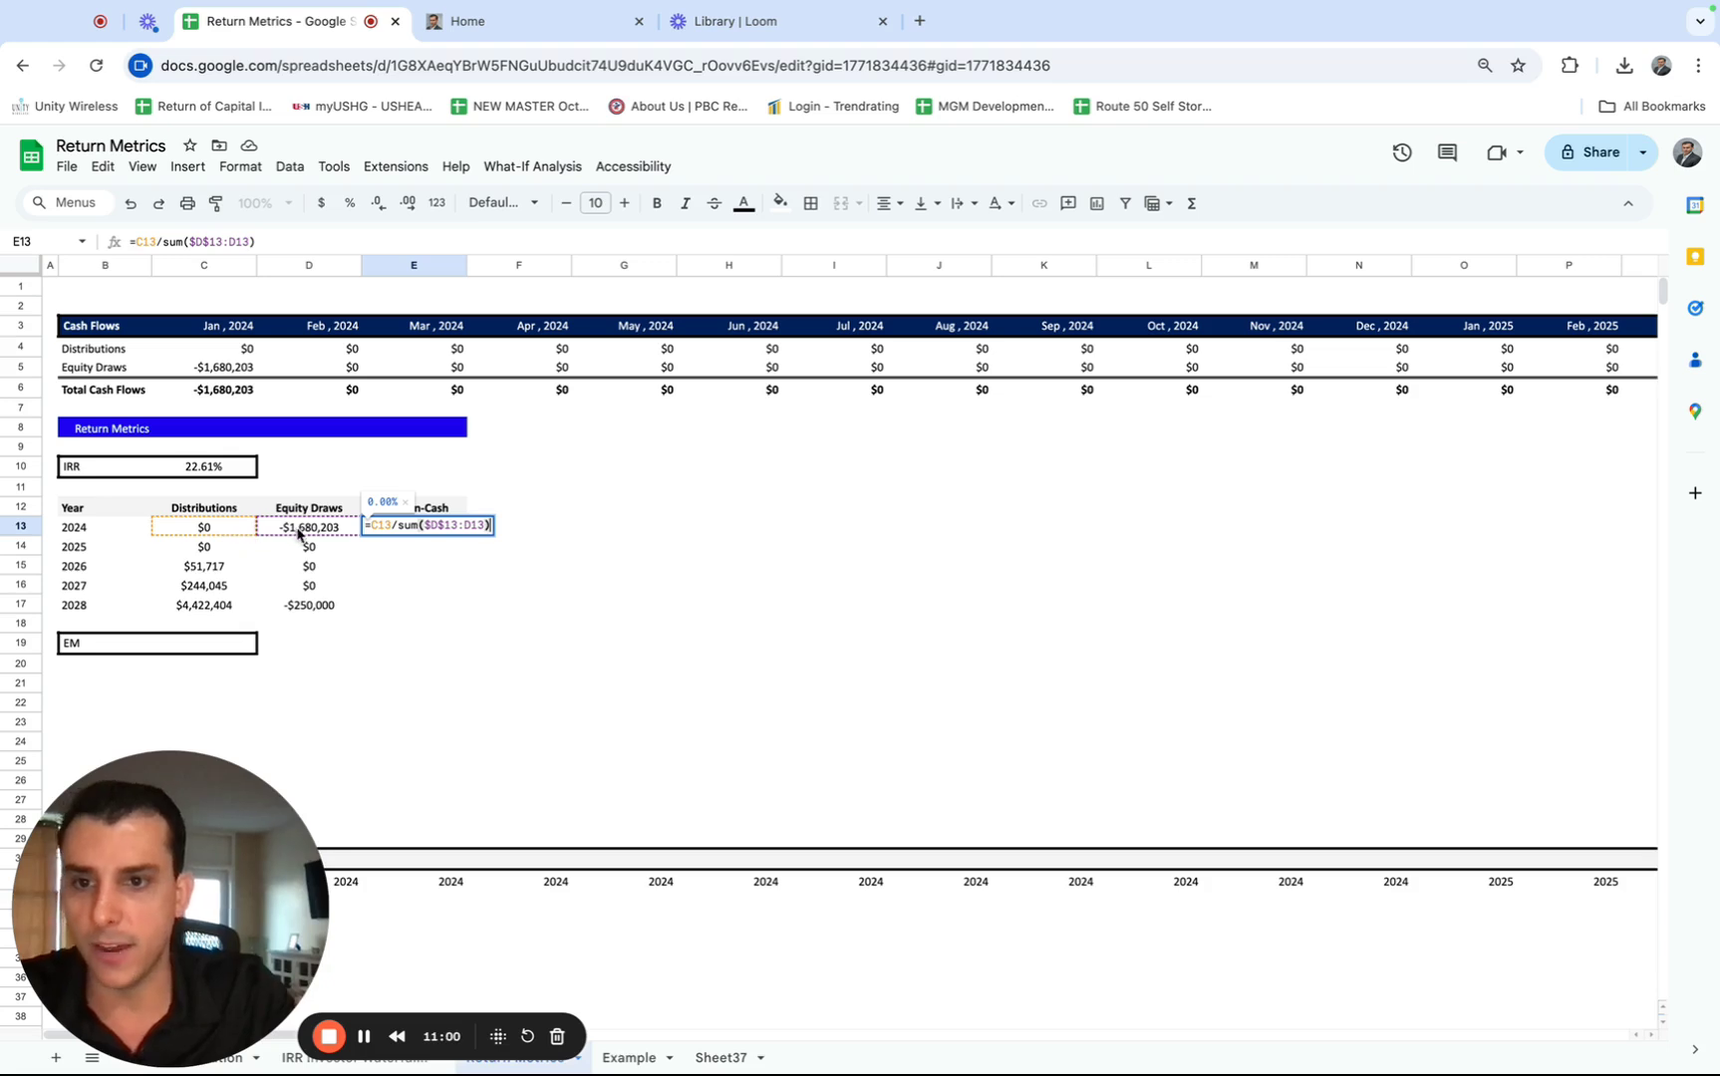
pyautogui.press('Escape')
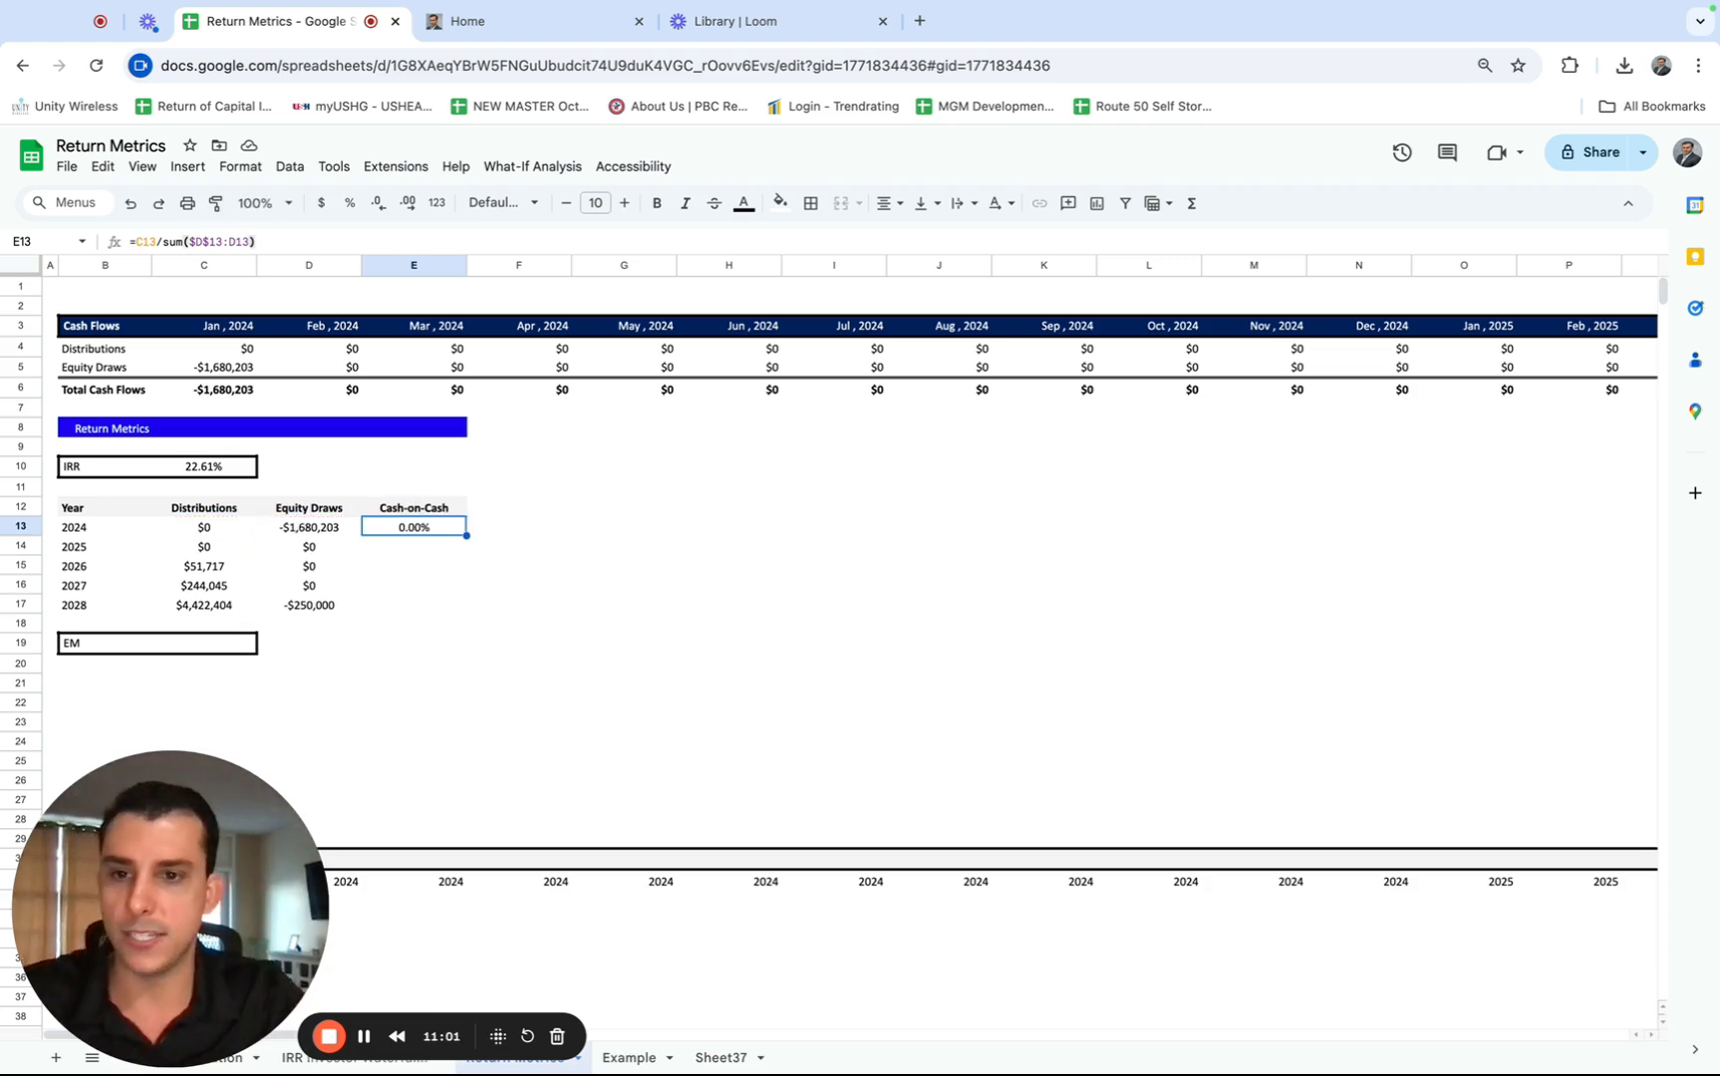
# - Negate the Cash-on-Cash formula in E13, making it =-C13/sum($D$13:D13)
pyautogui.click(131, 241)
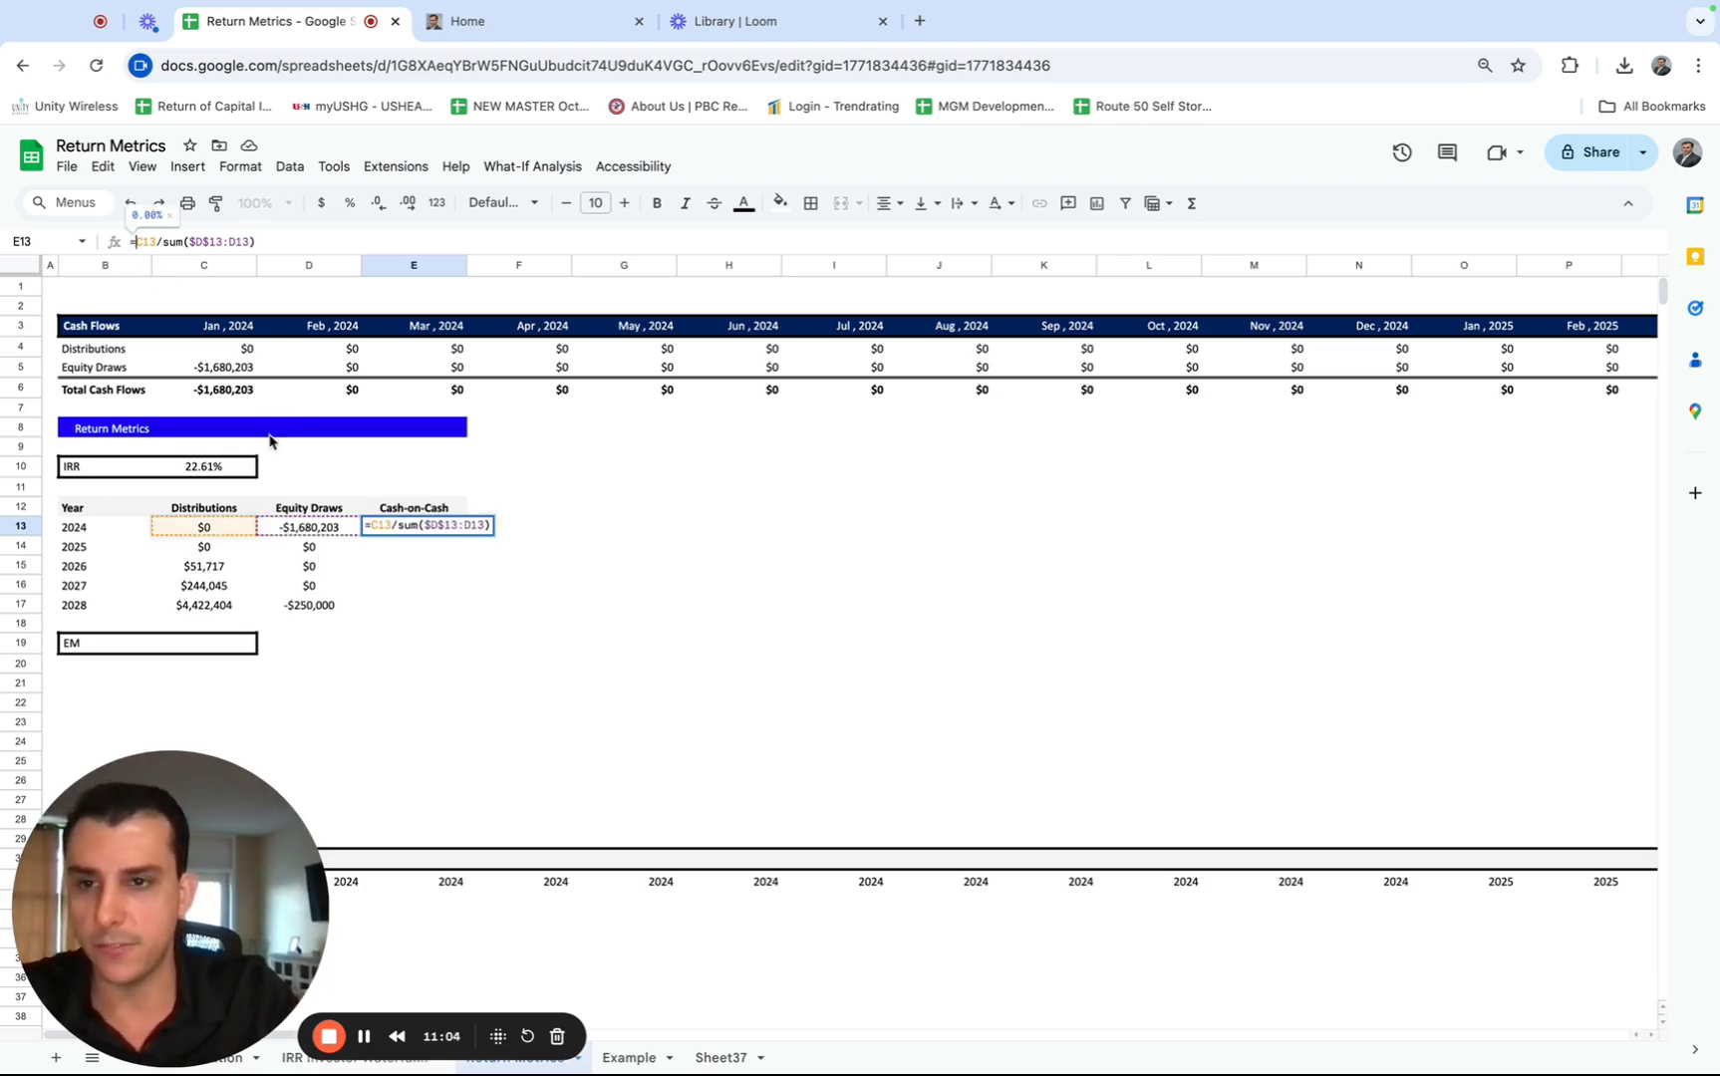
pyautogui.write('-')
pyautogui.press('Return')
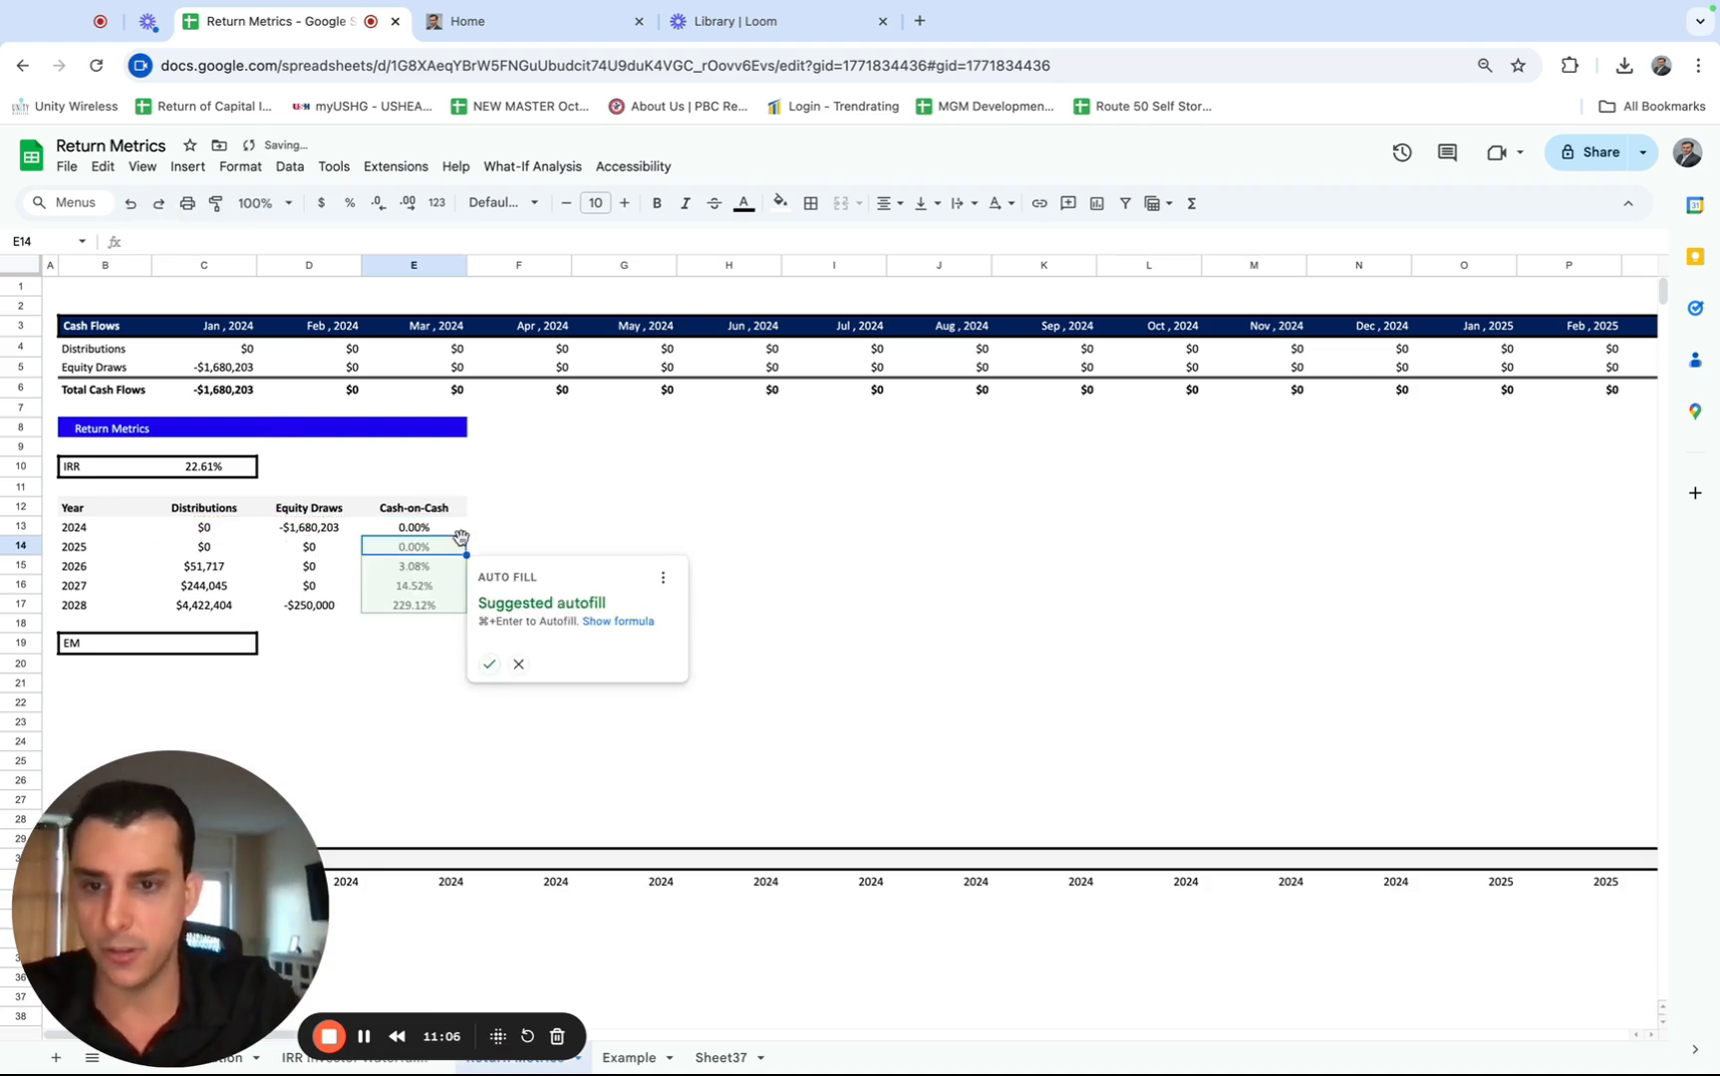
# - Fill the negated Cash-on-Cash formula into E14:E17, clear those cells again, and reselect E13
pyautogui.click(487, 665)
pyautogui.moveTo(437, 547); pyautogui.dragTo(437, 605)
pyautogui.press('Delete')
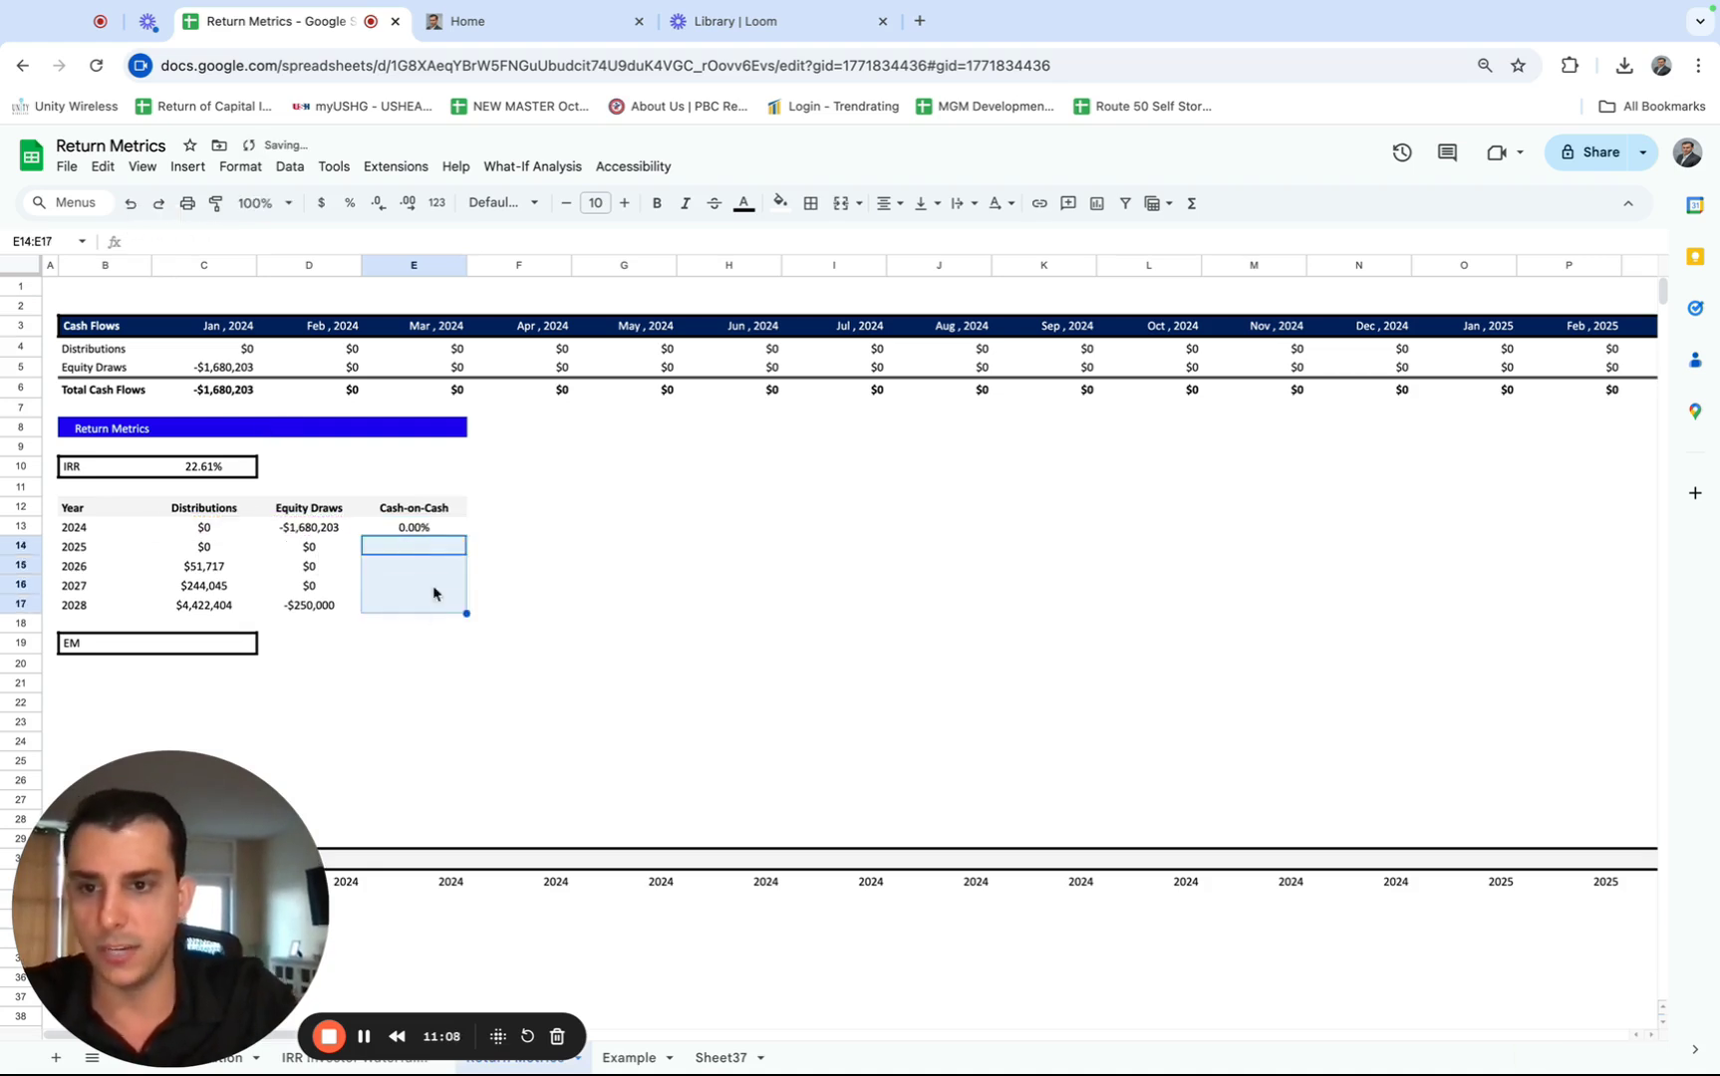
pyautogui.click(430, 522)
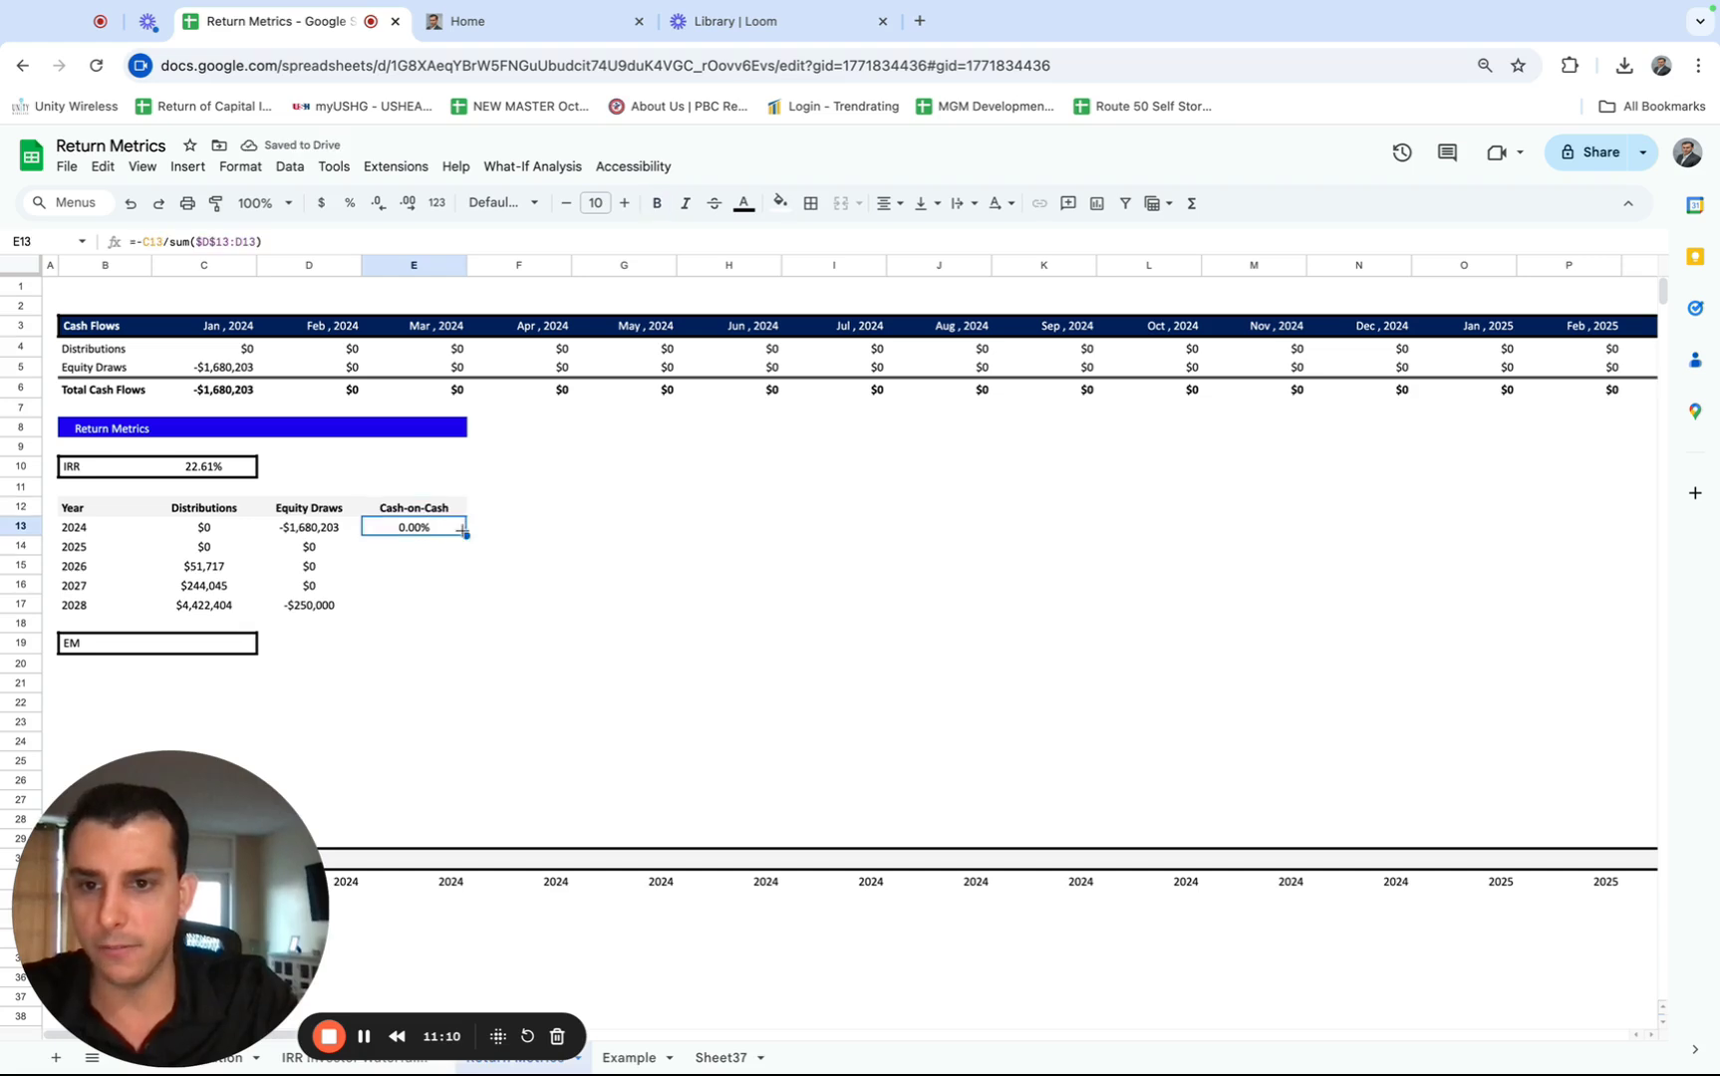
# - Fill the Cash-on-Cash formula from E13 into E14 and check its references against the 2025 distributions cell
pyautogui.moveTo(461, 539); pyautogui.dragTo(462, 550)
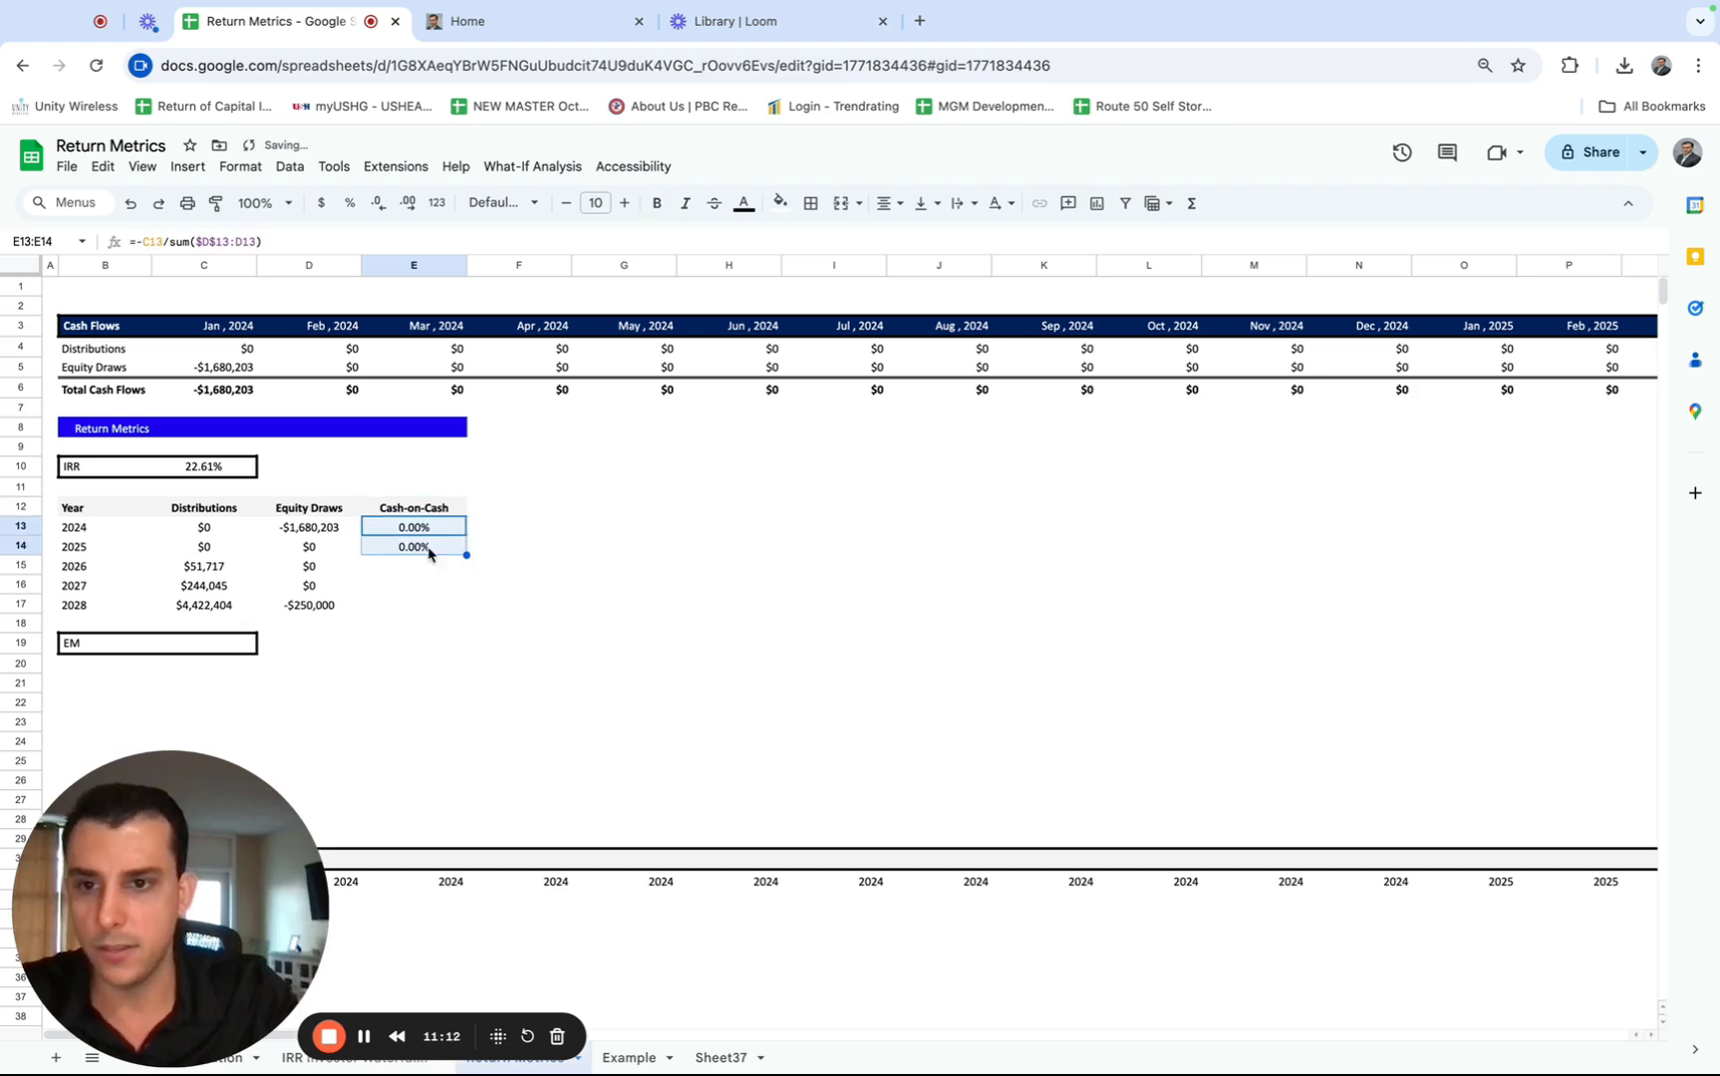
pyautogui.click(219, 550)
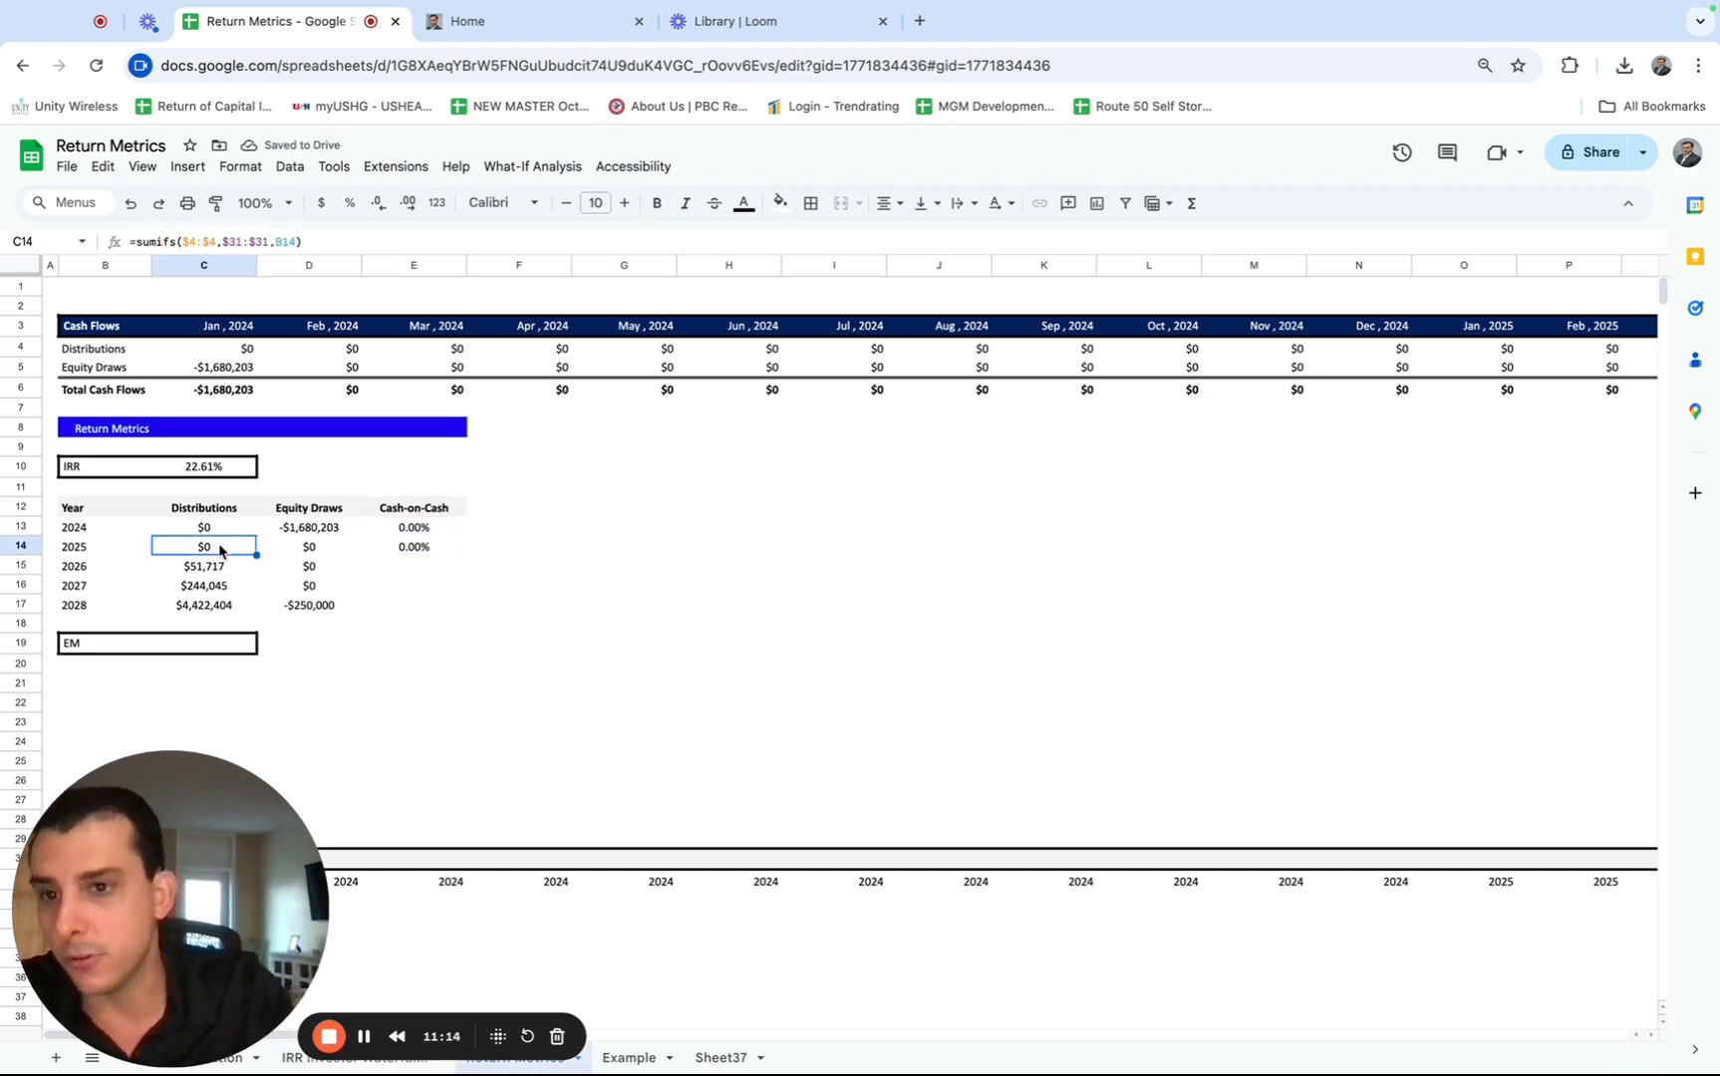
pyautogui.click(396, 547)
pyautogui.doubleClick(396, 547)
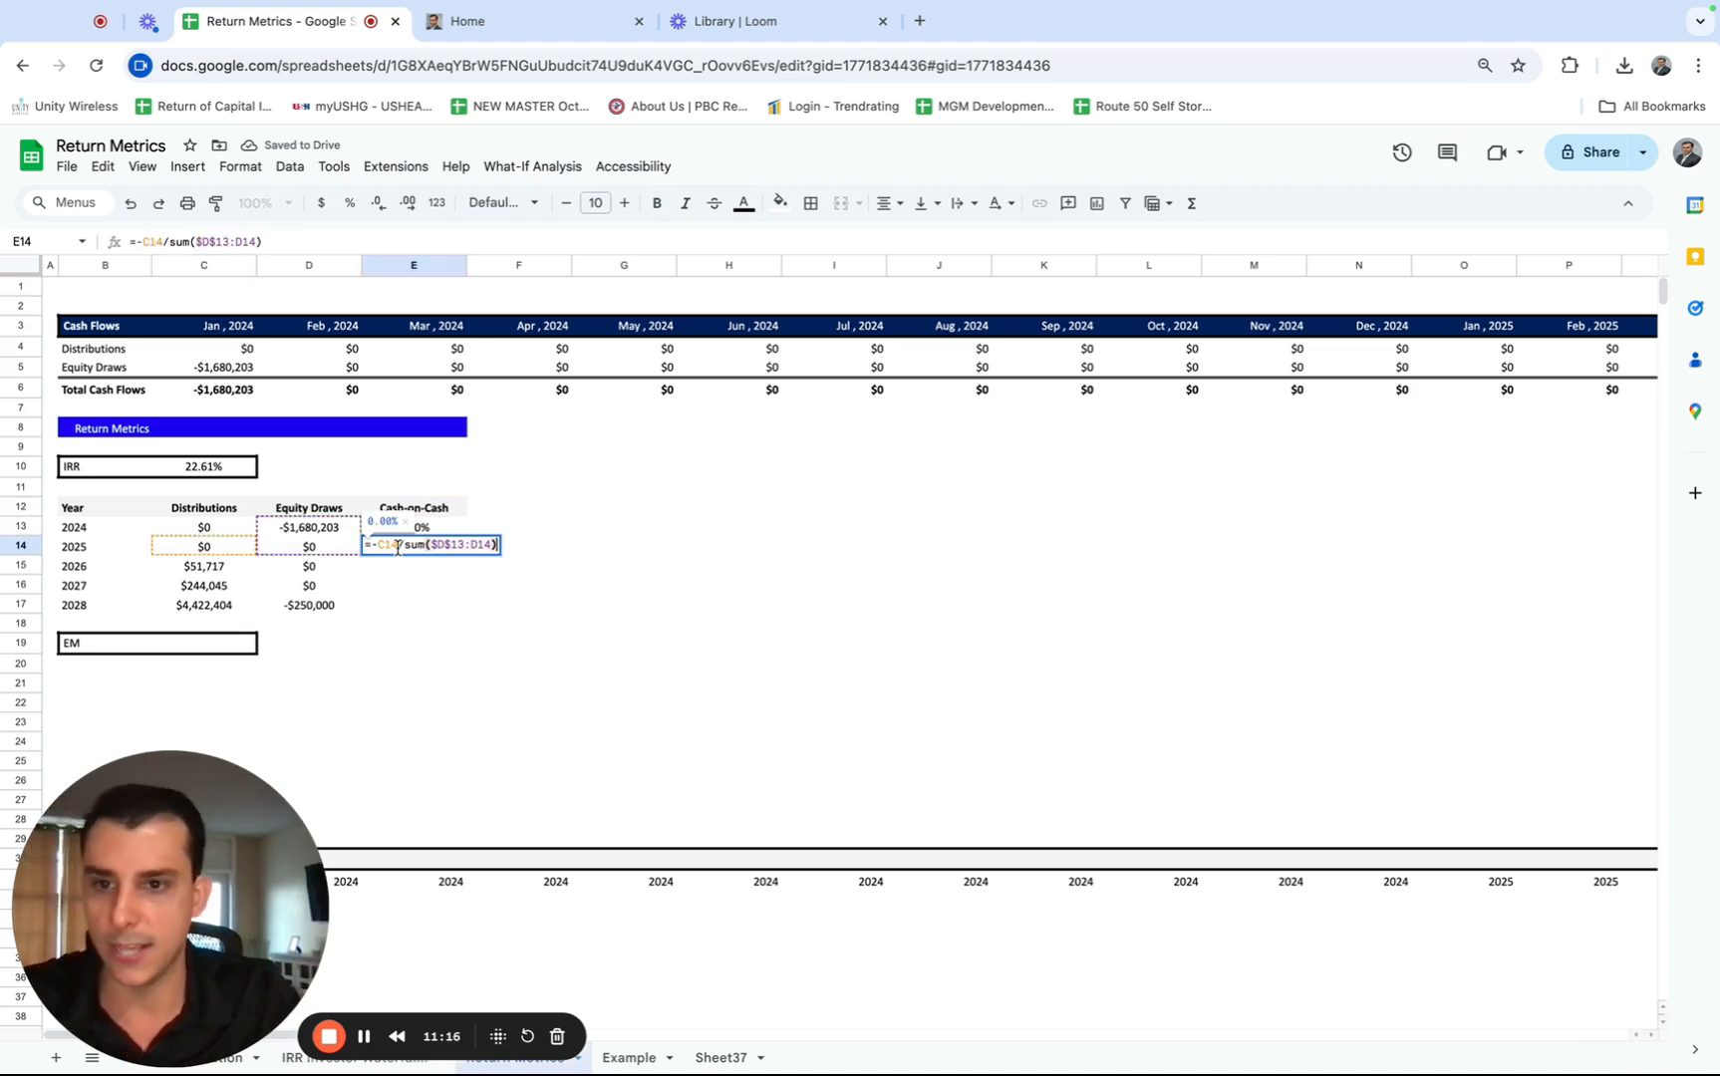
pyautogui.press('Escape')
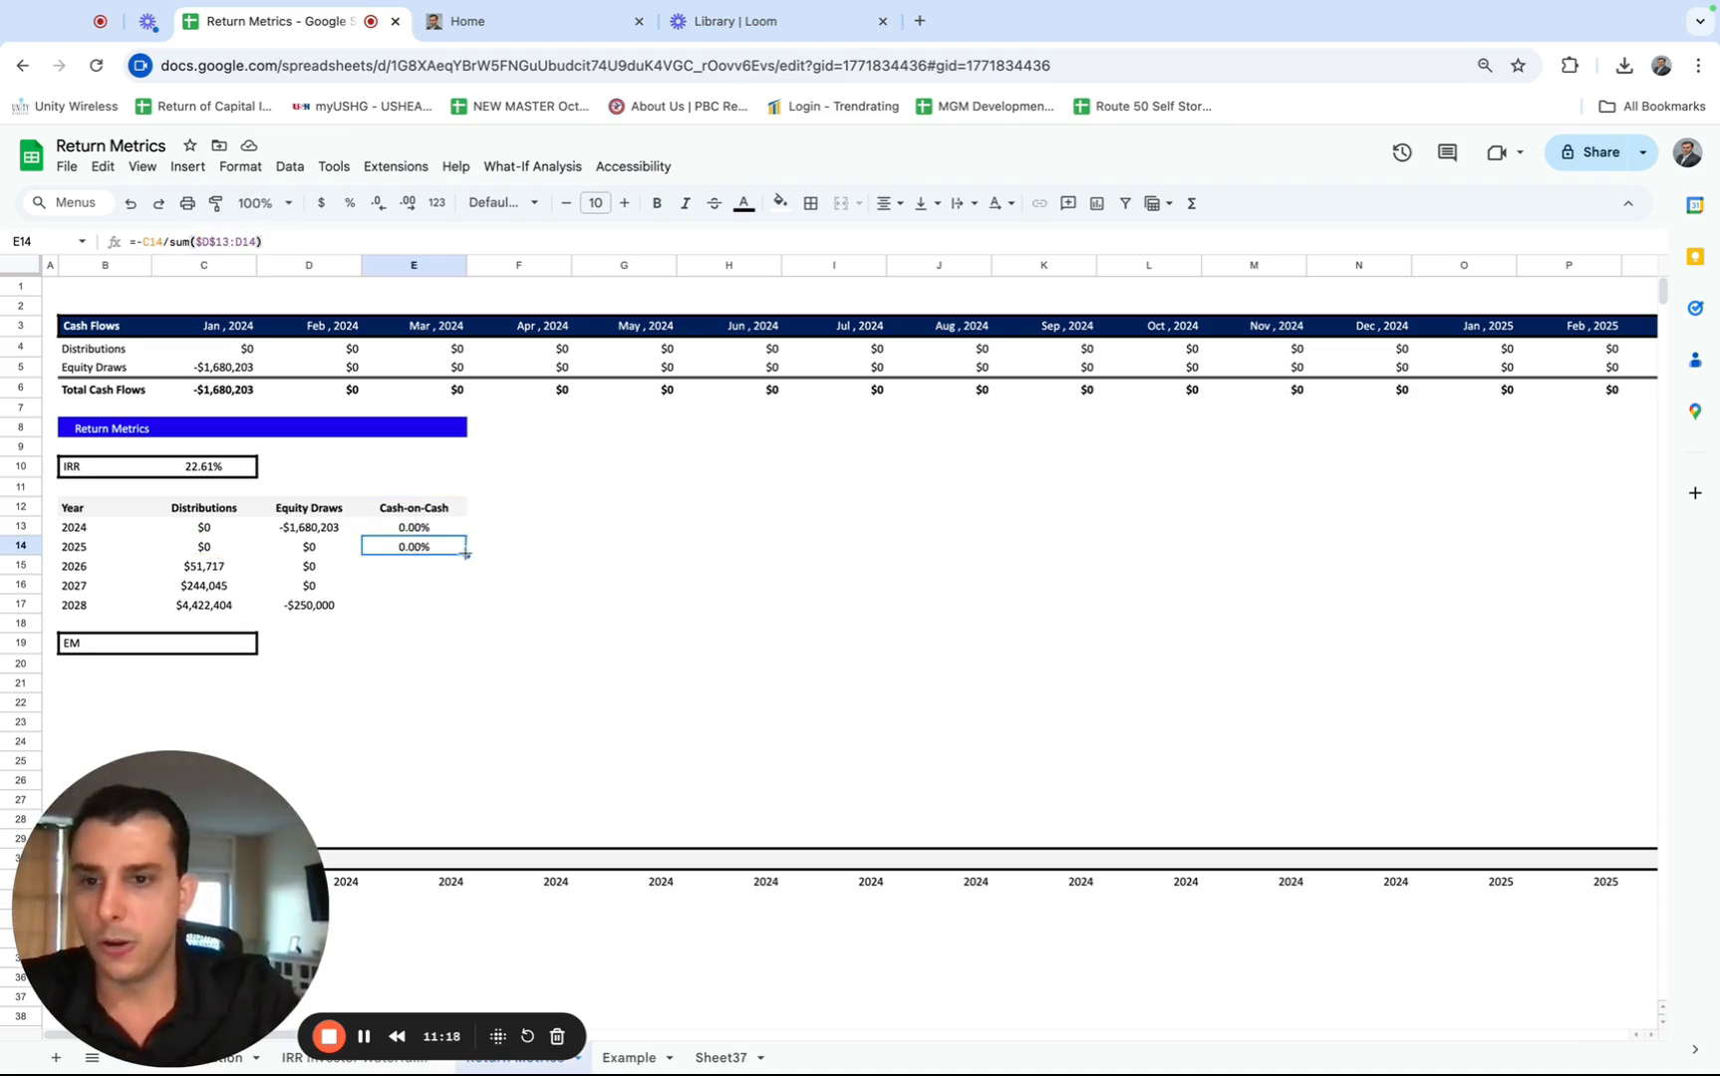
# - Fill the Cash-on-Cash formula into E15 for 2026 and check its distributions and cumulative equity draws references
pyautogui.moveTo(466, 554); pyautogui.dragTo(465, 570)
pyautogui.click(213, 568)
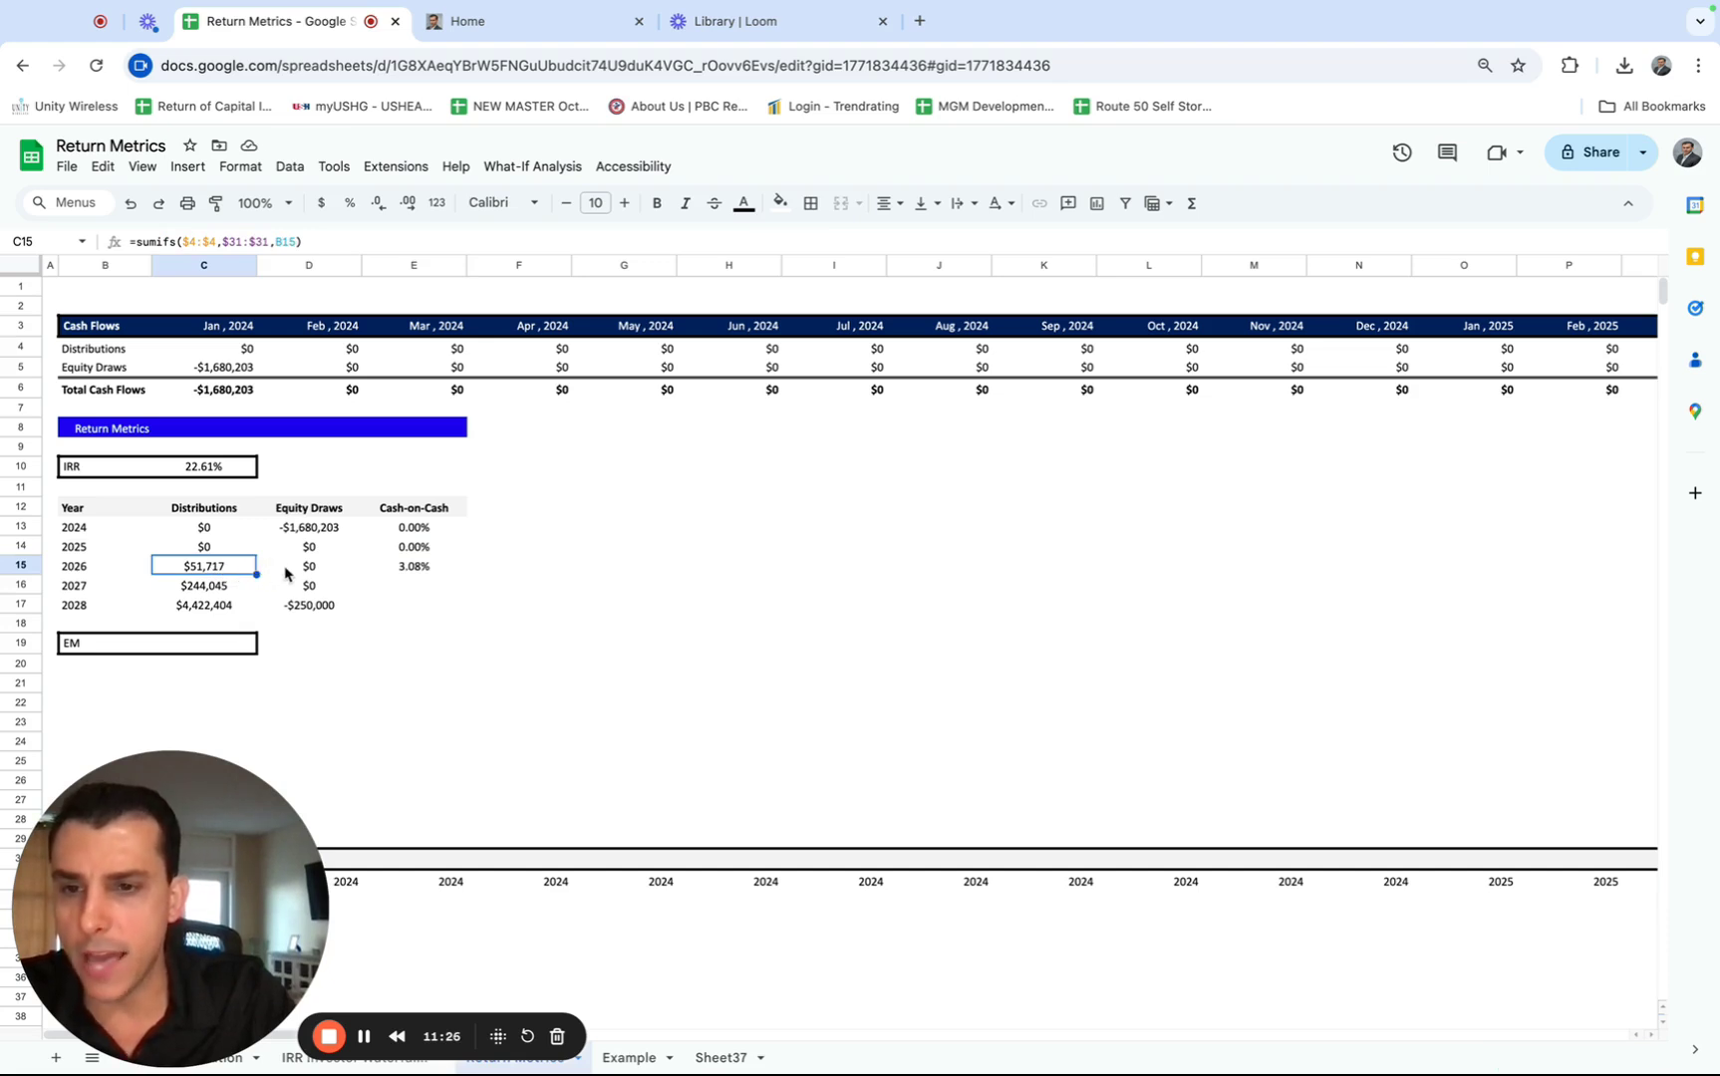
pyautogui.moveTo(289, 574); pyautogui.dragTo(288, 533)
pyautogui.press('Right')
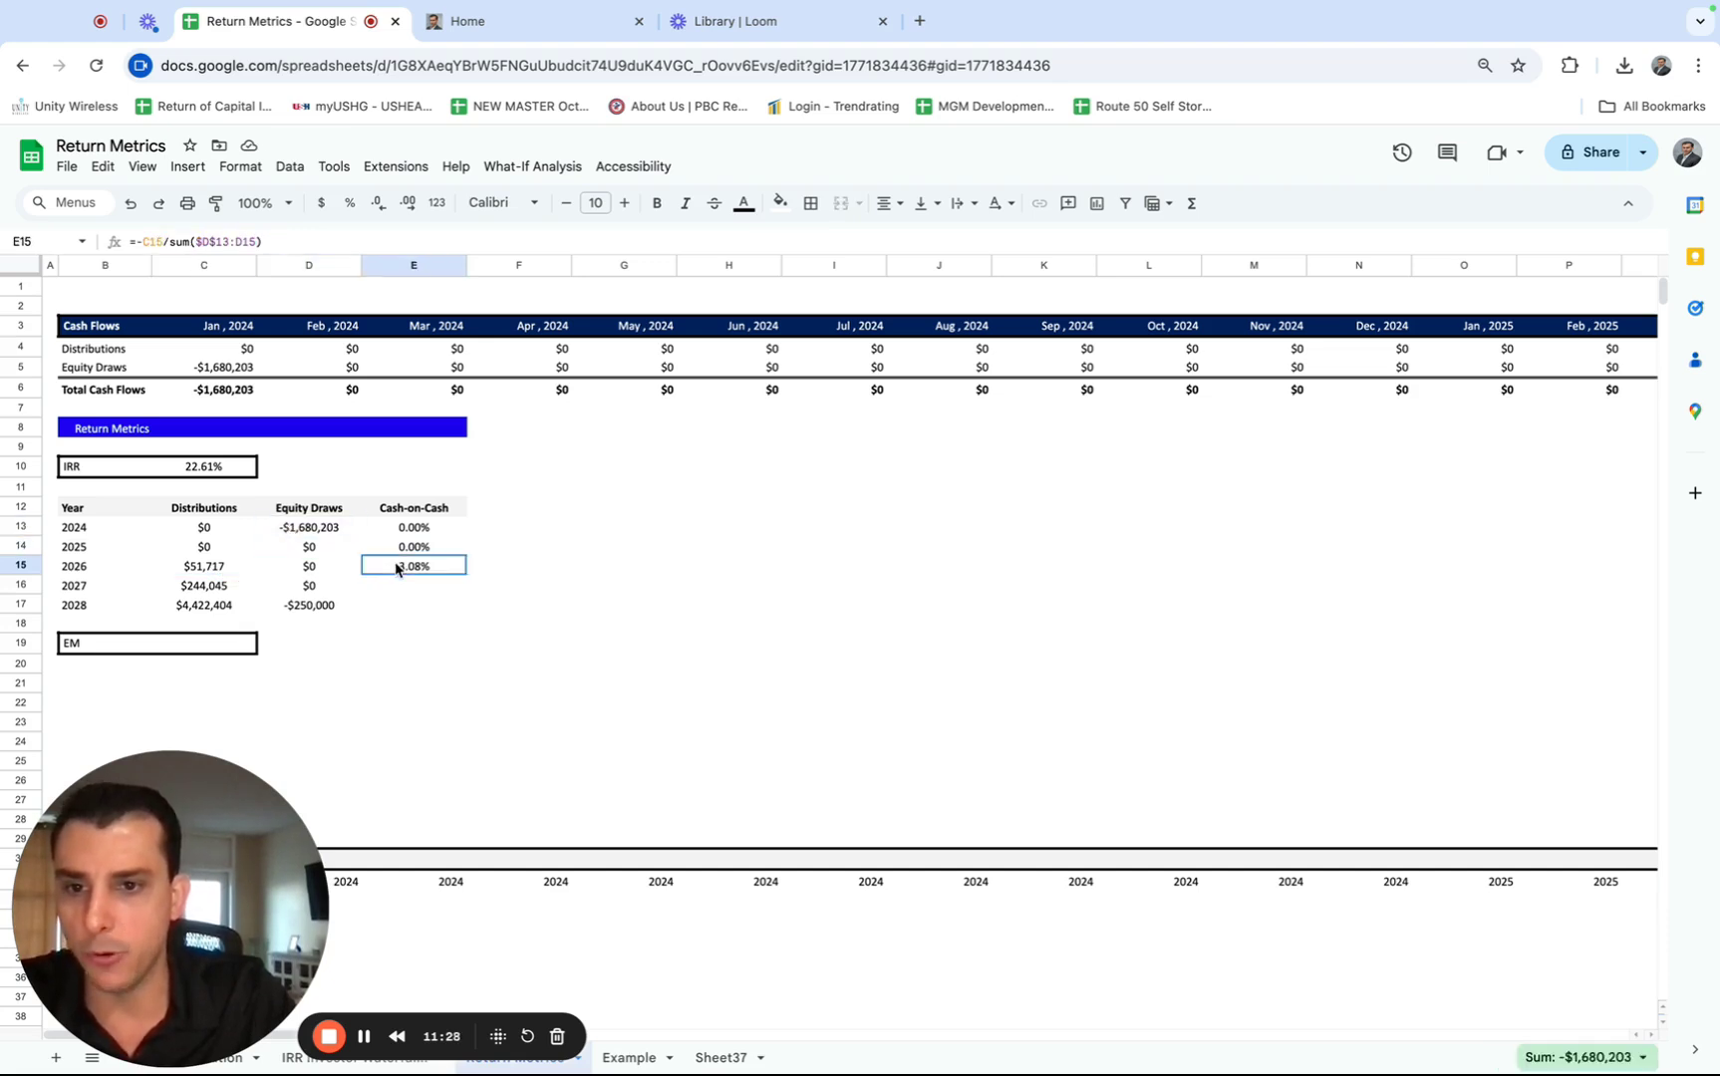
pyautogui.press('Return')
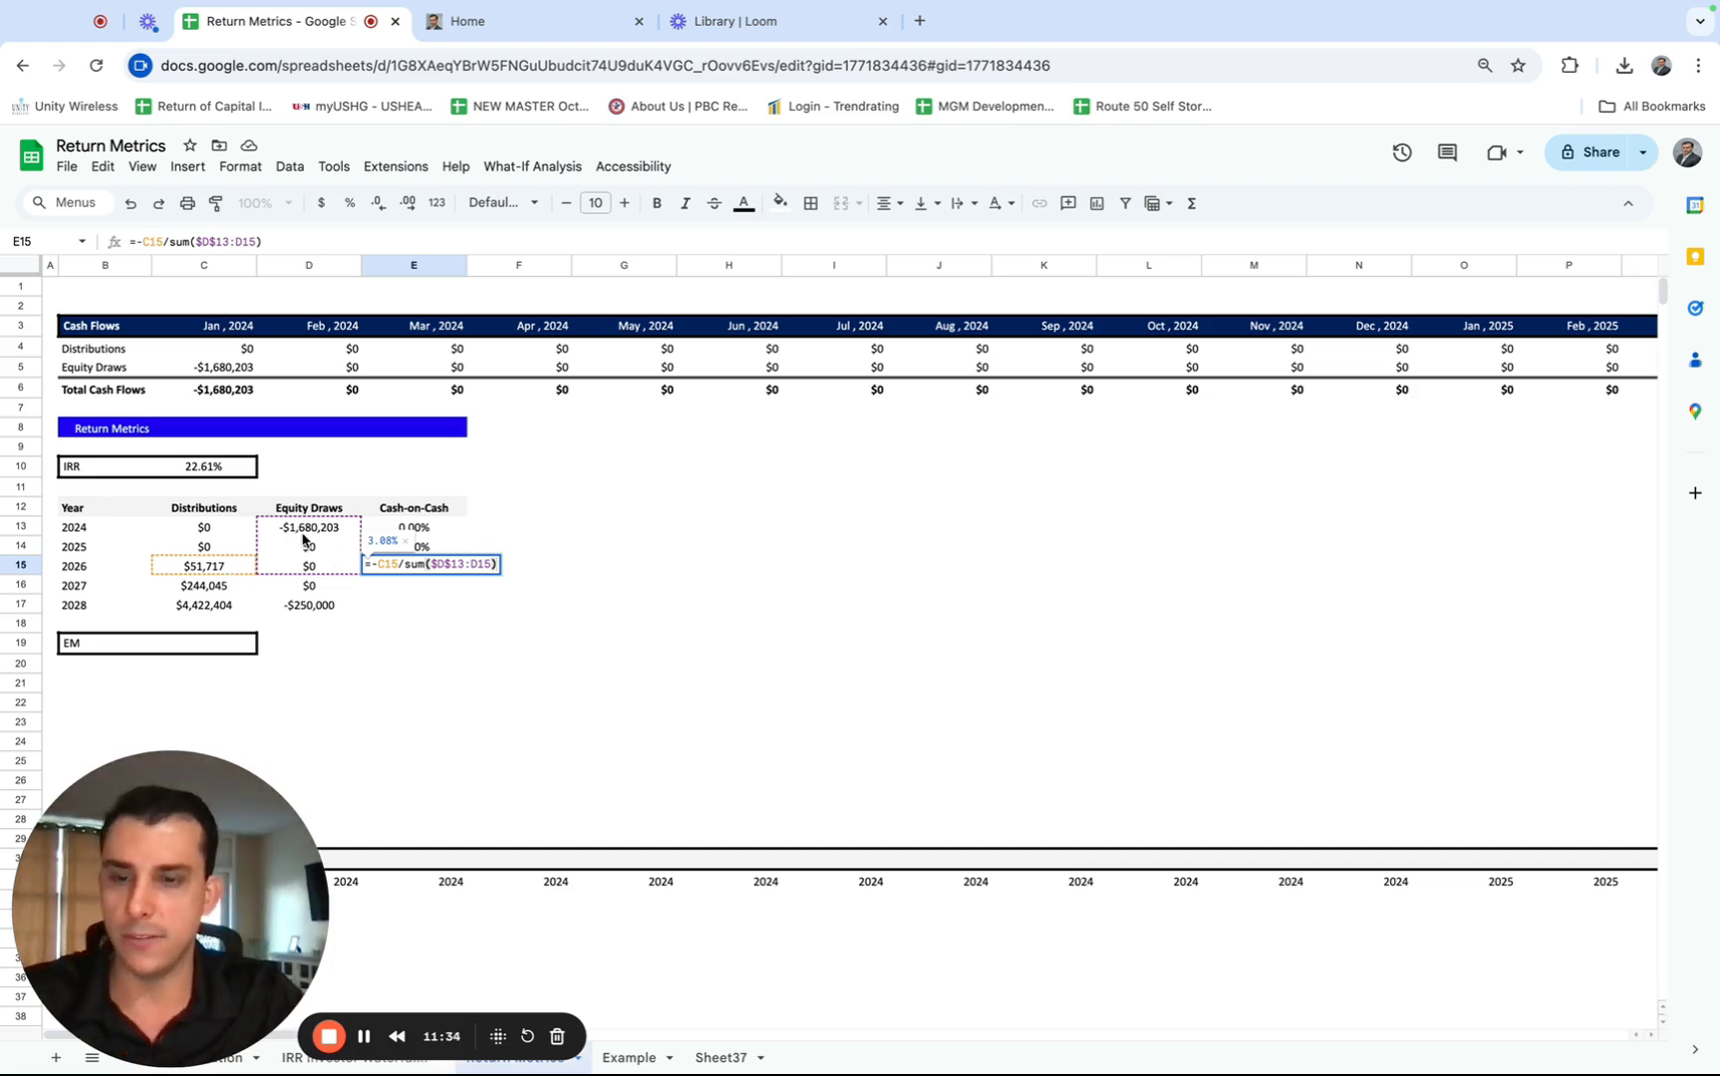
pyautogui.hotkey('ctrl', 'Return')
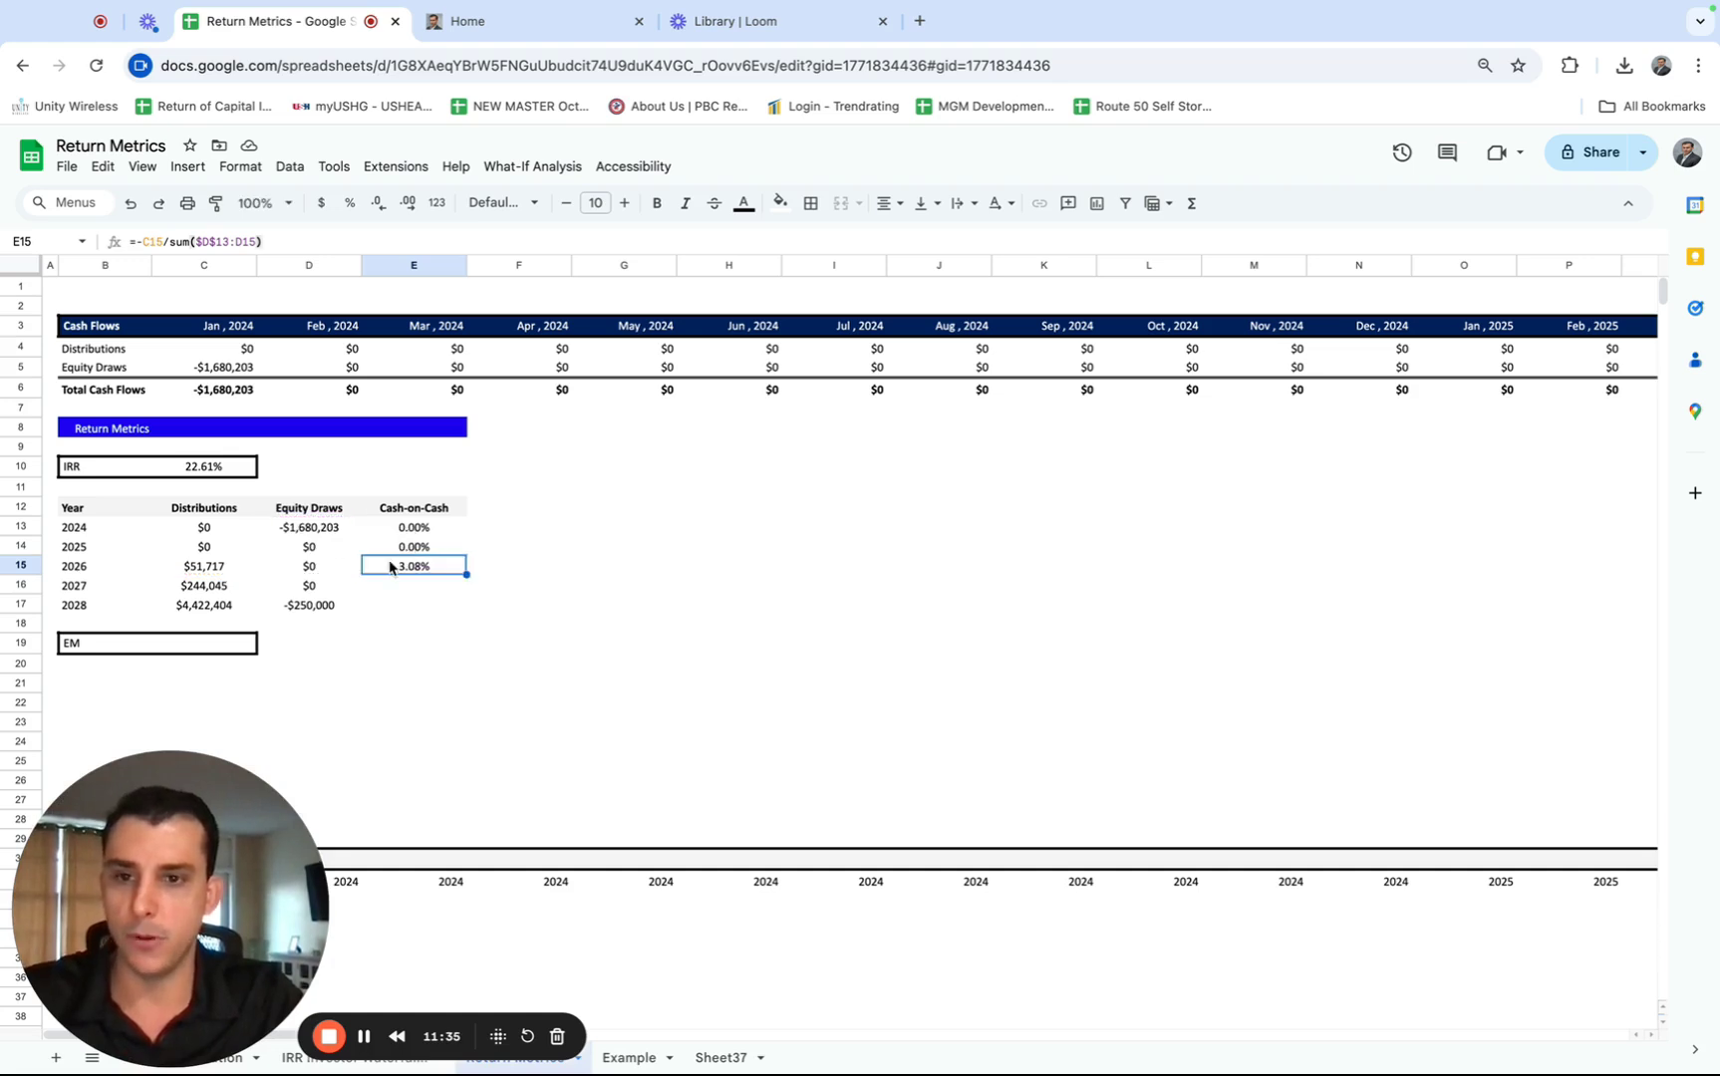
# - Review the 2027 distributions and the equity draws through 2027, fill the Cash-on-Cash formula into E16, and inspect its references
pyautogui.click(232, 588)
pyautogui.press('Return')
pyautogui.press('Escape')
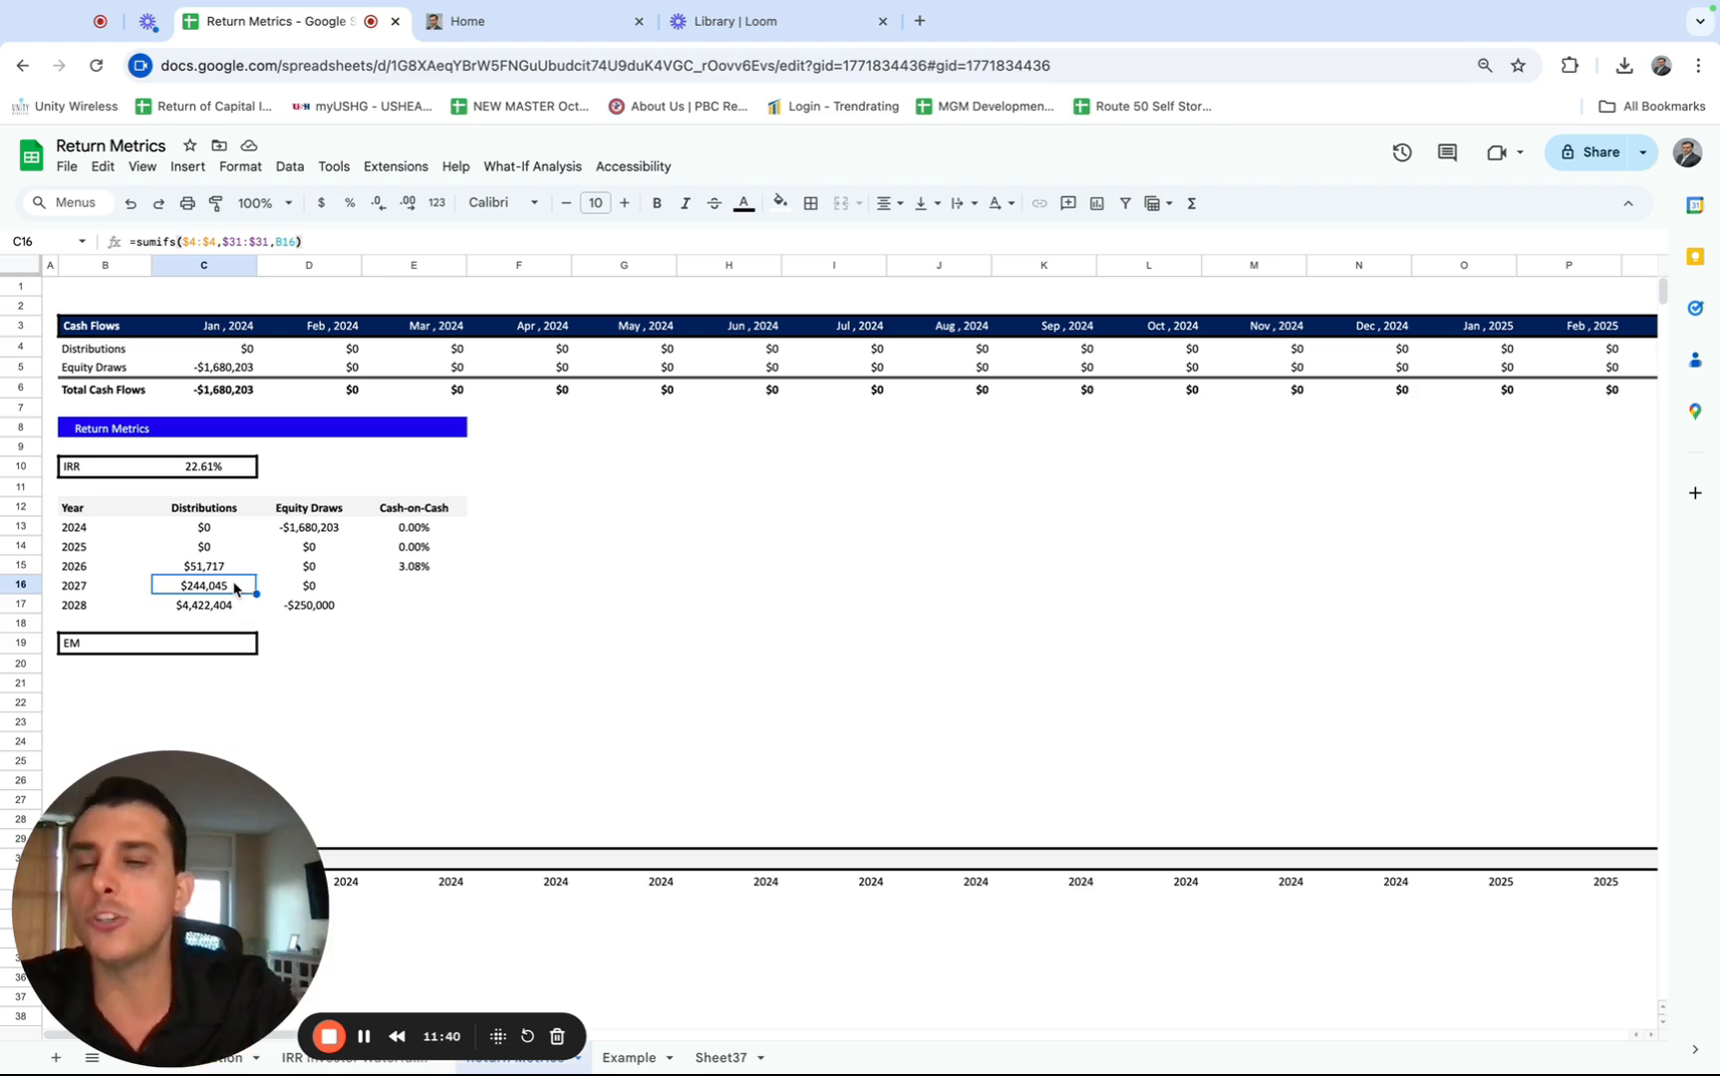
pyautogui.click(405, 570)
pyautogui.moveTo(331, 528); pyautogui.dragTo(275, 592)
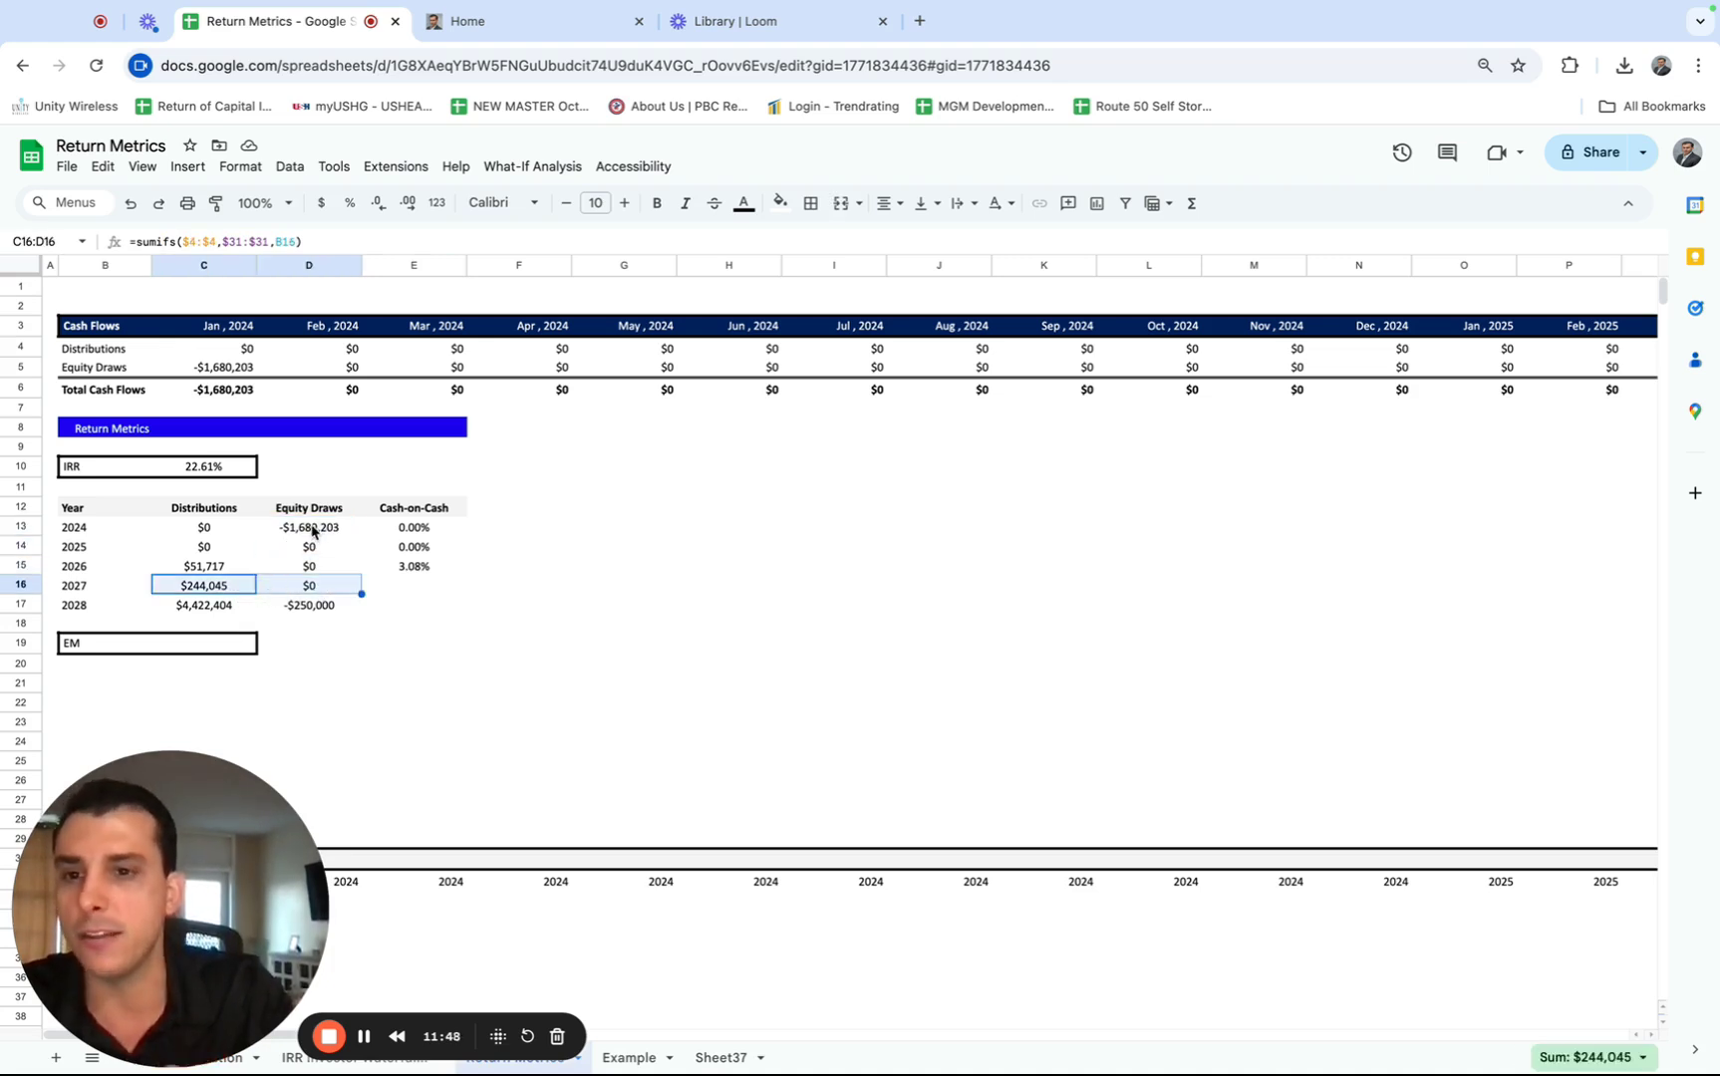
pyautogui.moveTo(316, 528); pyautogui.dragTo(338, 584)
pyautogui.click(430, 568)
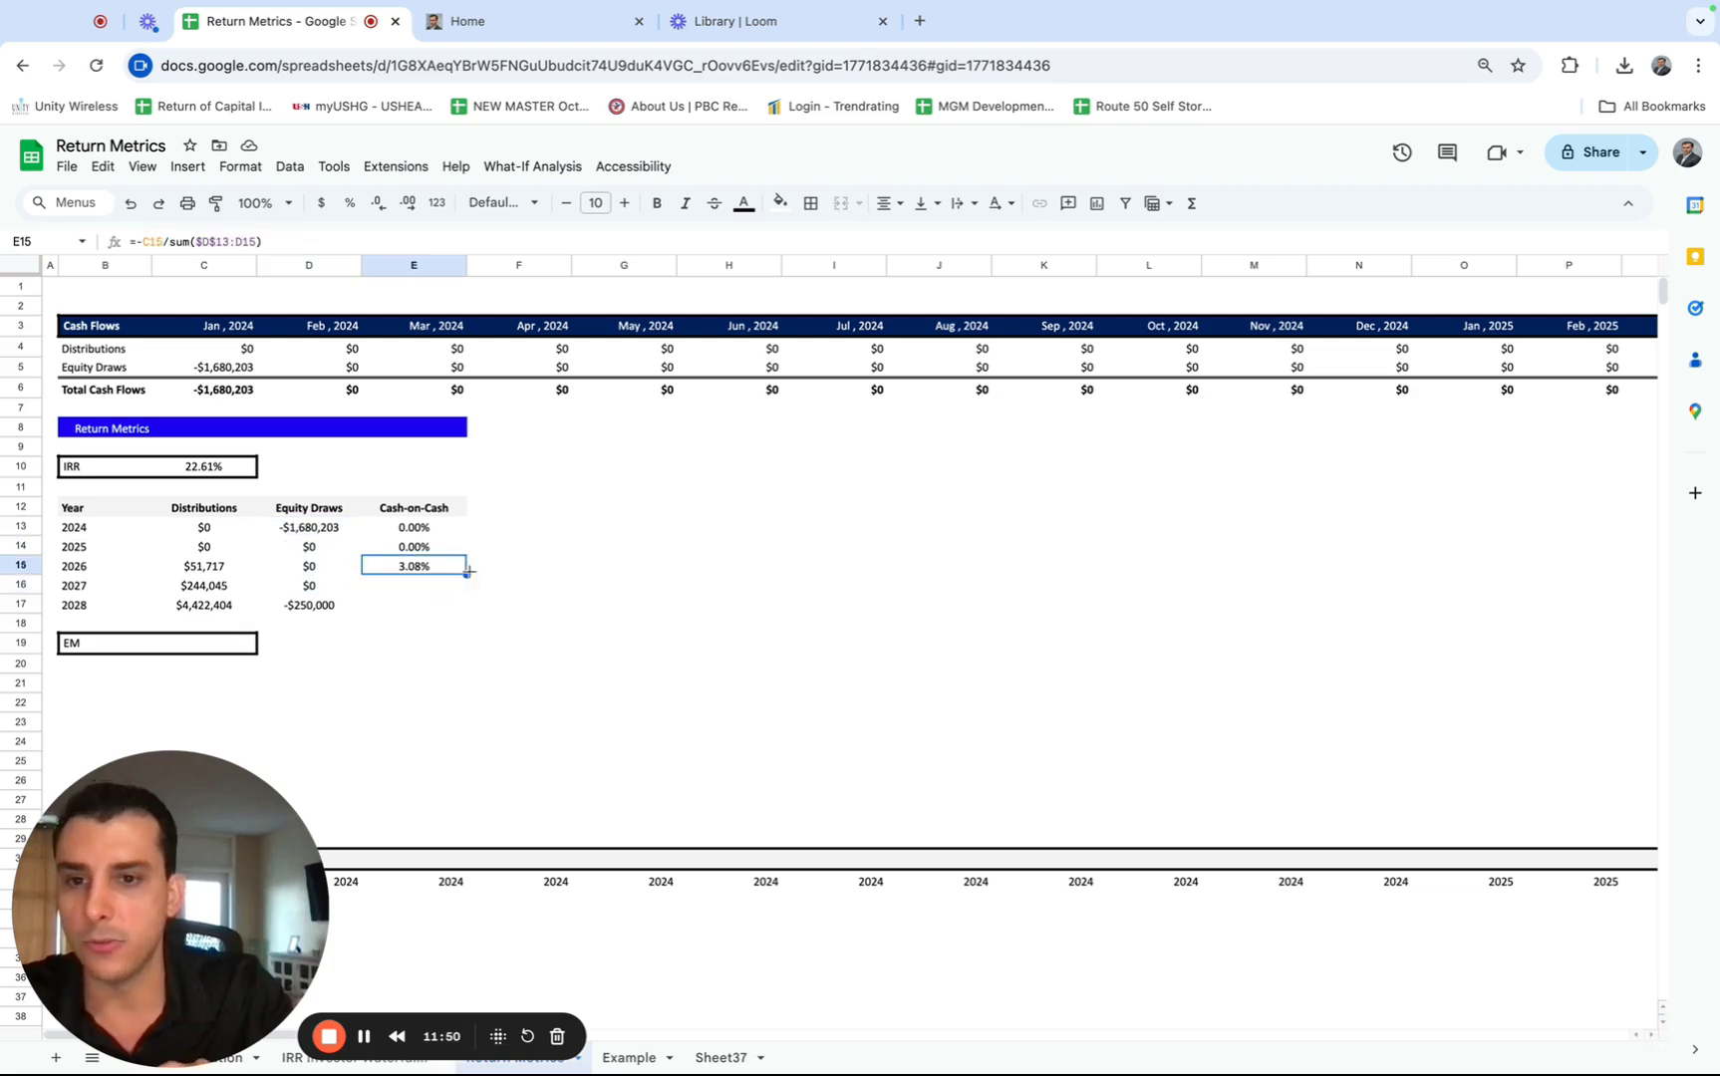
pyautogui.moveTo(465, 574); pyautogui.dragTo(451, 588)
pyautogui.doubleClick(450, 586)
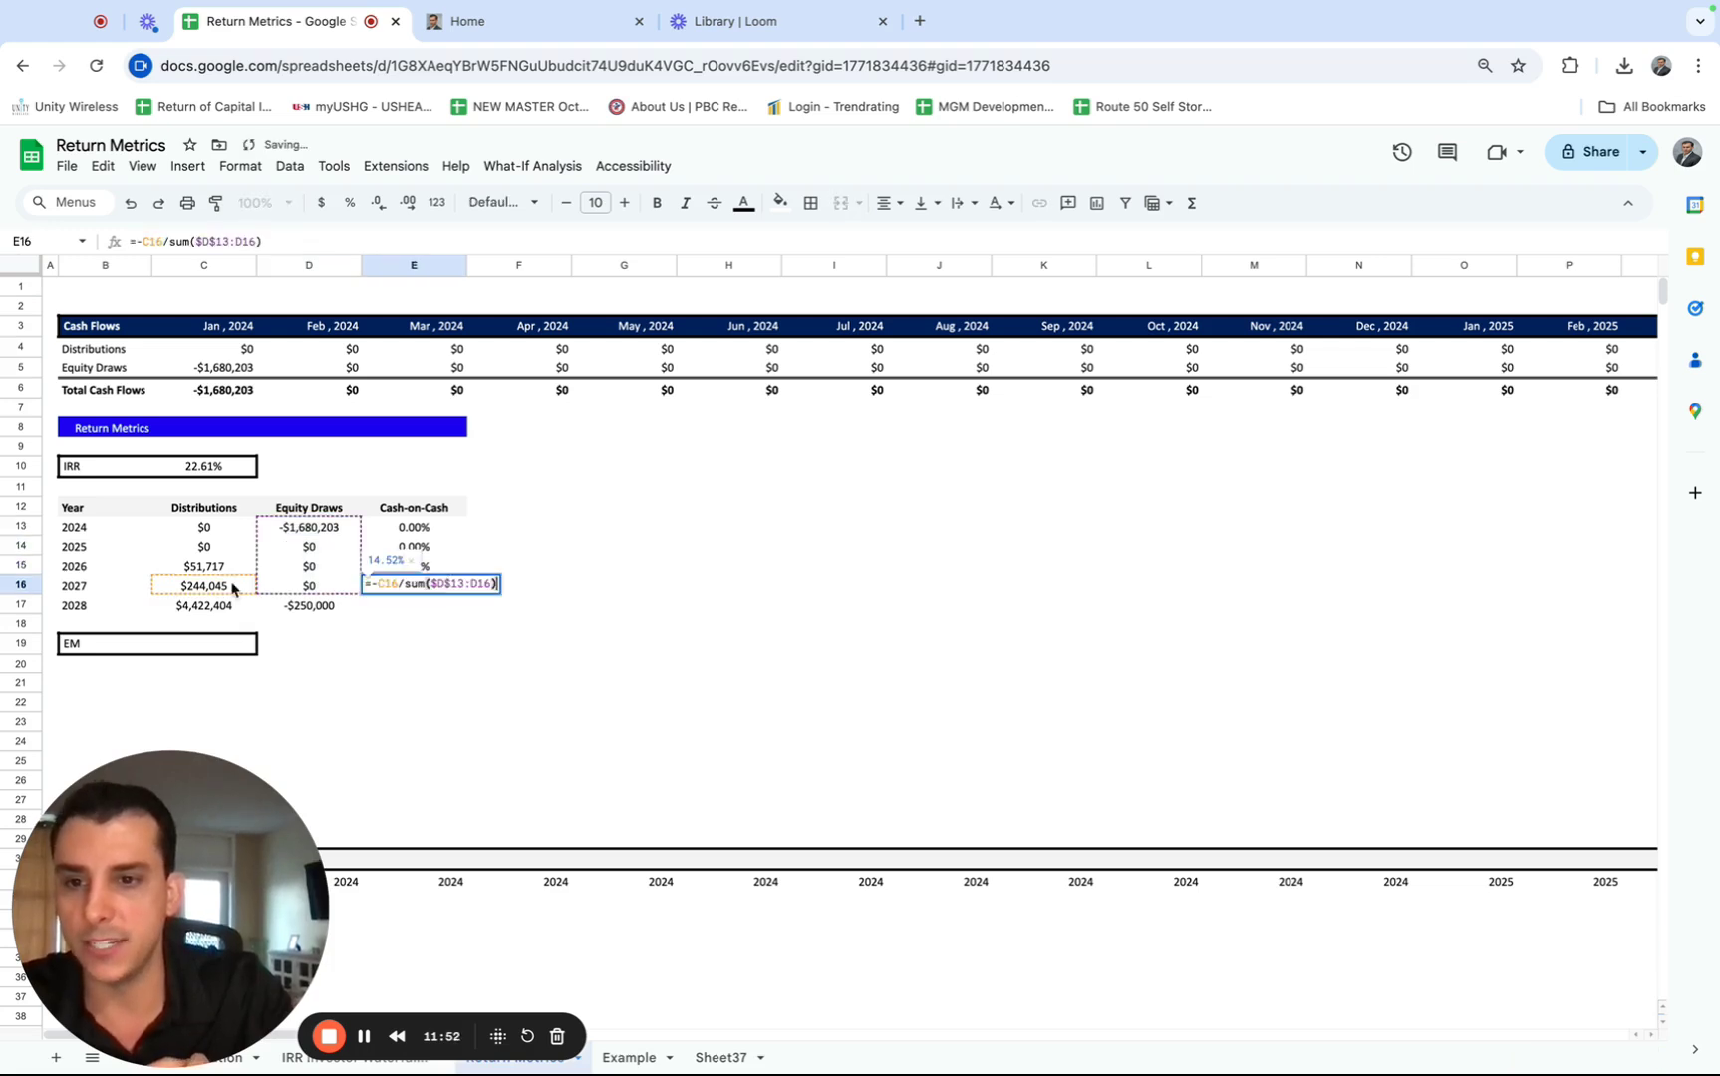
pyautogui.press('Escape')
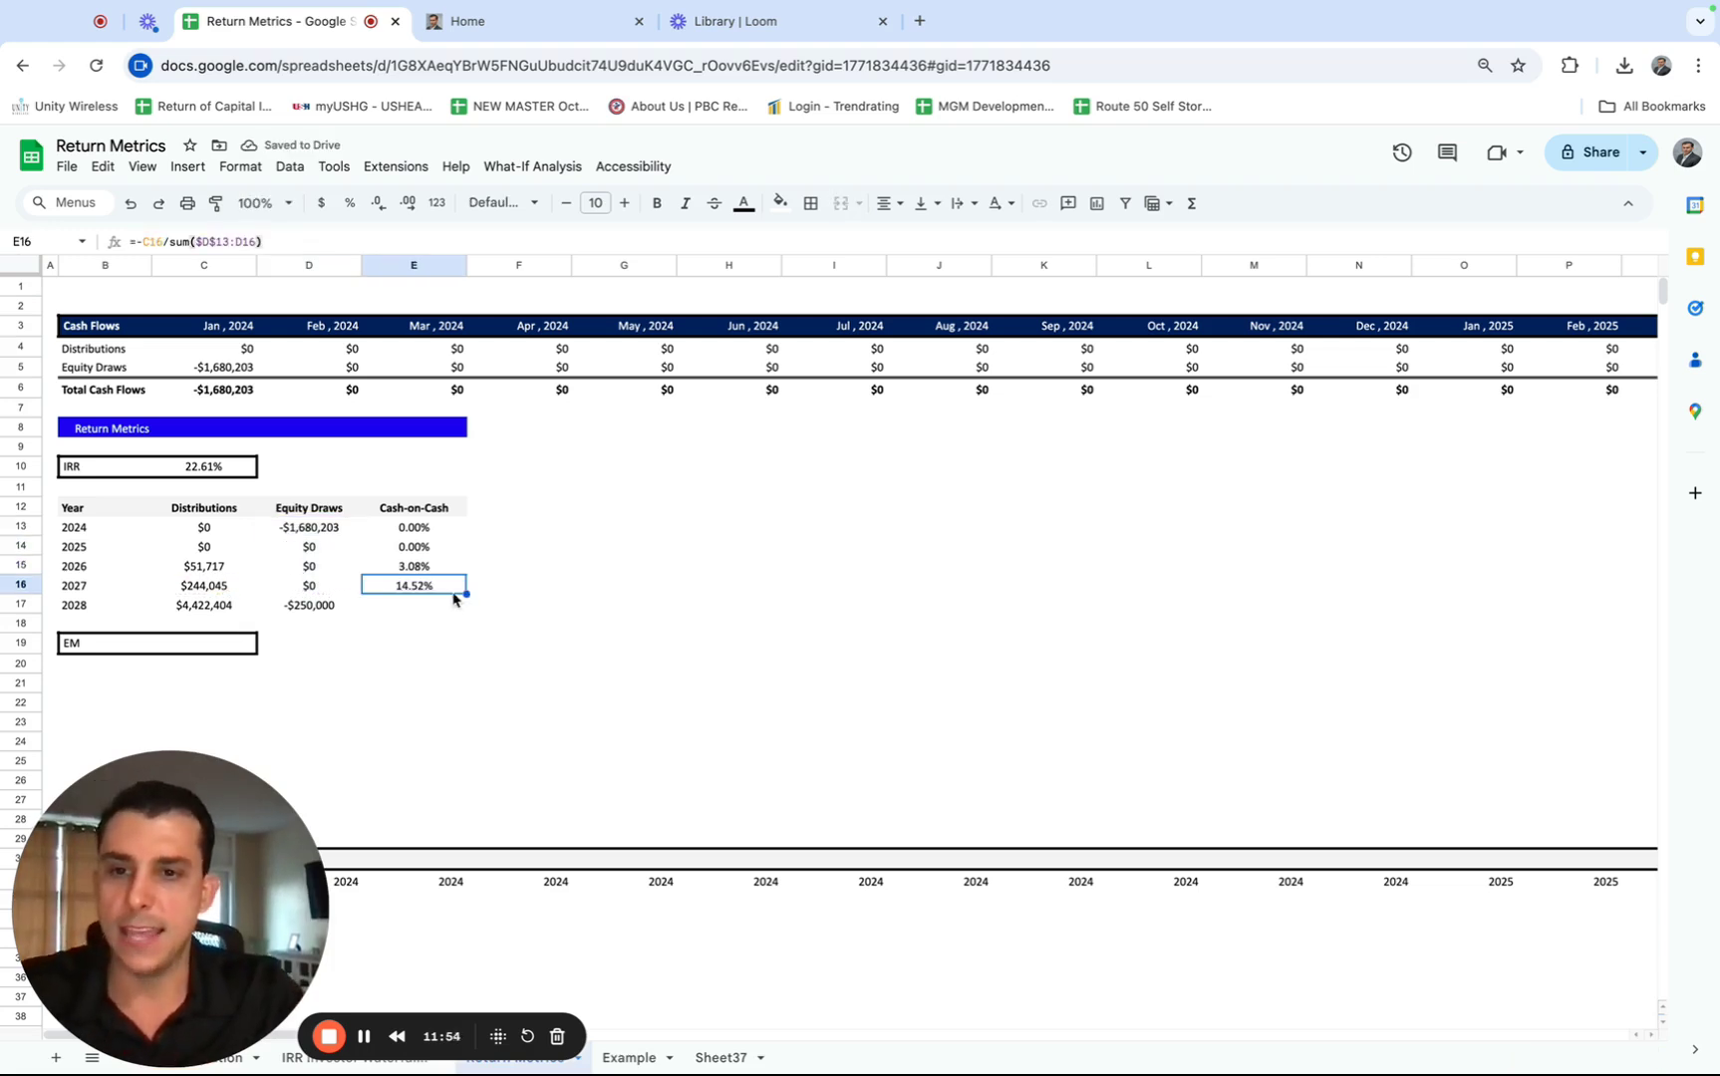
# - Fill the Cash-on-Cash formula into E17 for 2028 and inspect its distributions and equity draws references
pyautogui.moveTo(465, 593); pyautogui.dragTo(464, 602)
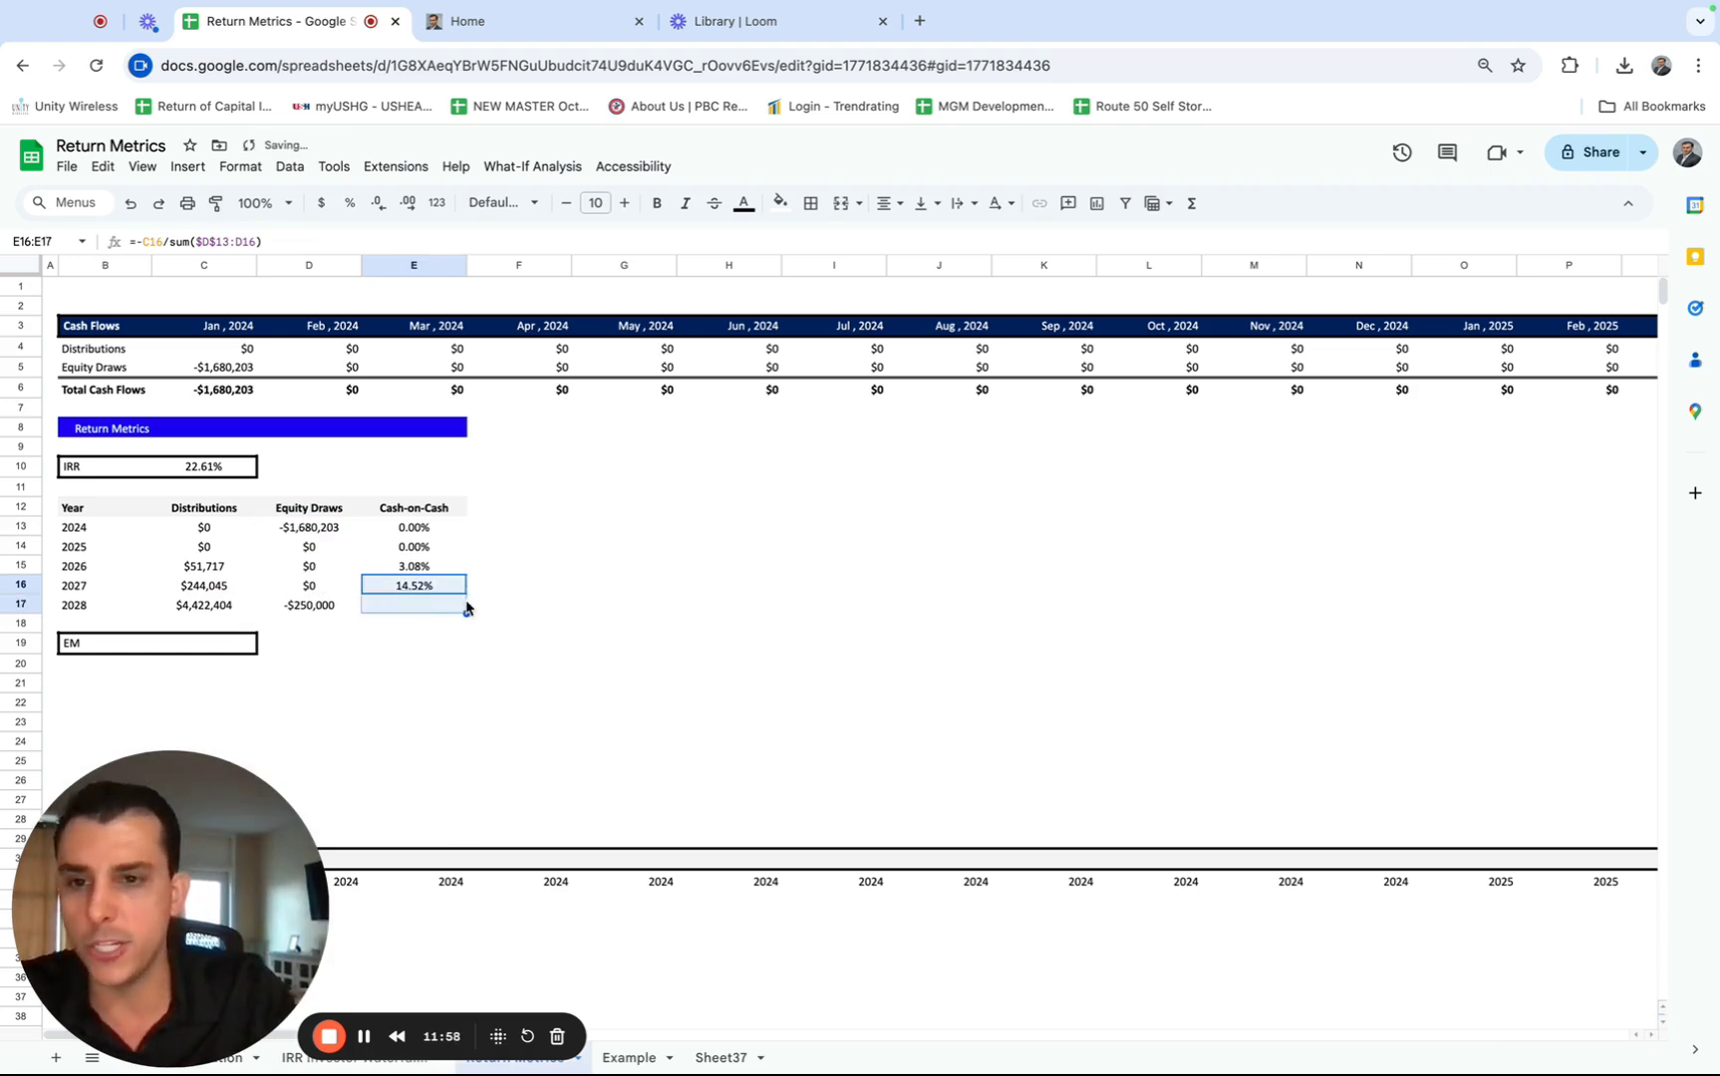
pyautogui.click(217, 608)
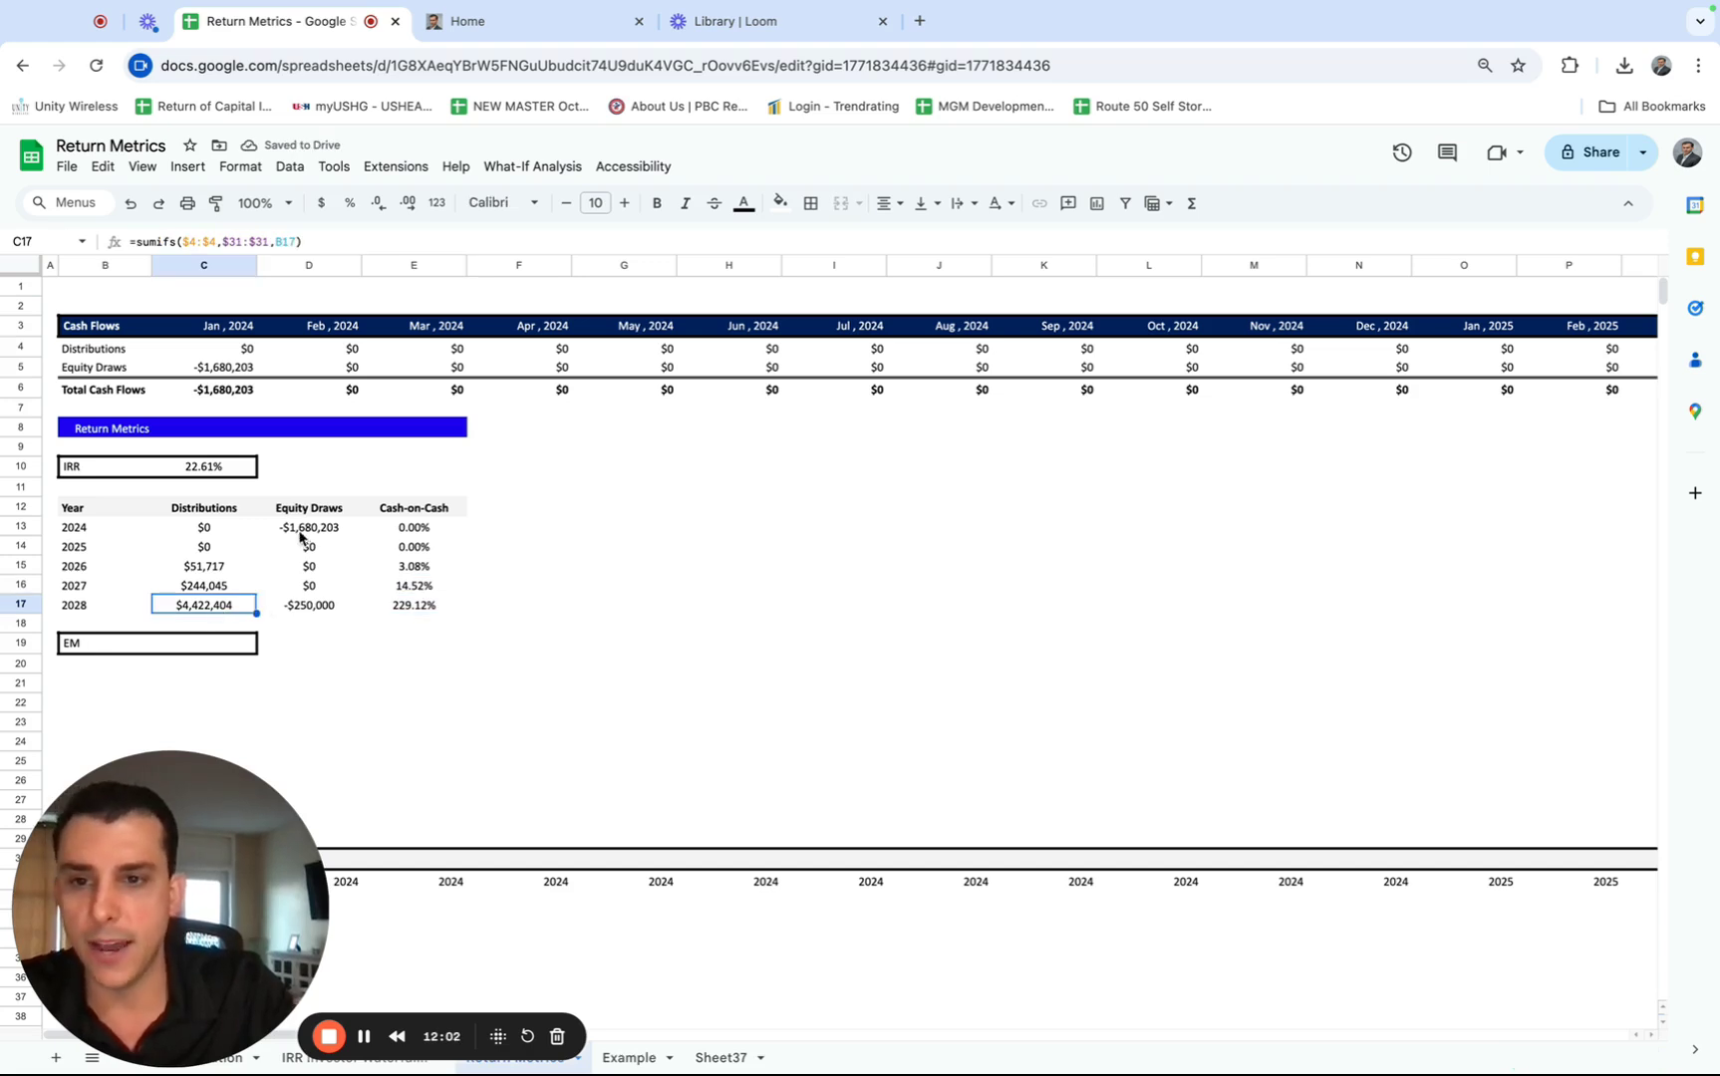
pyautogui.doubleClick(404, 608)
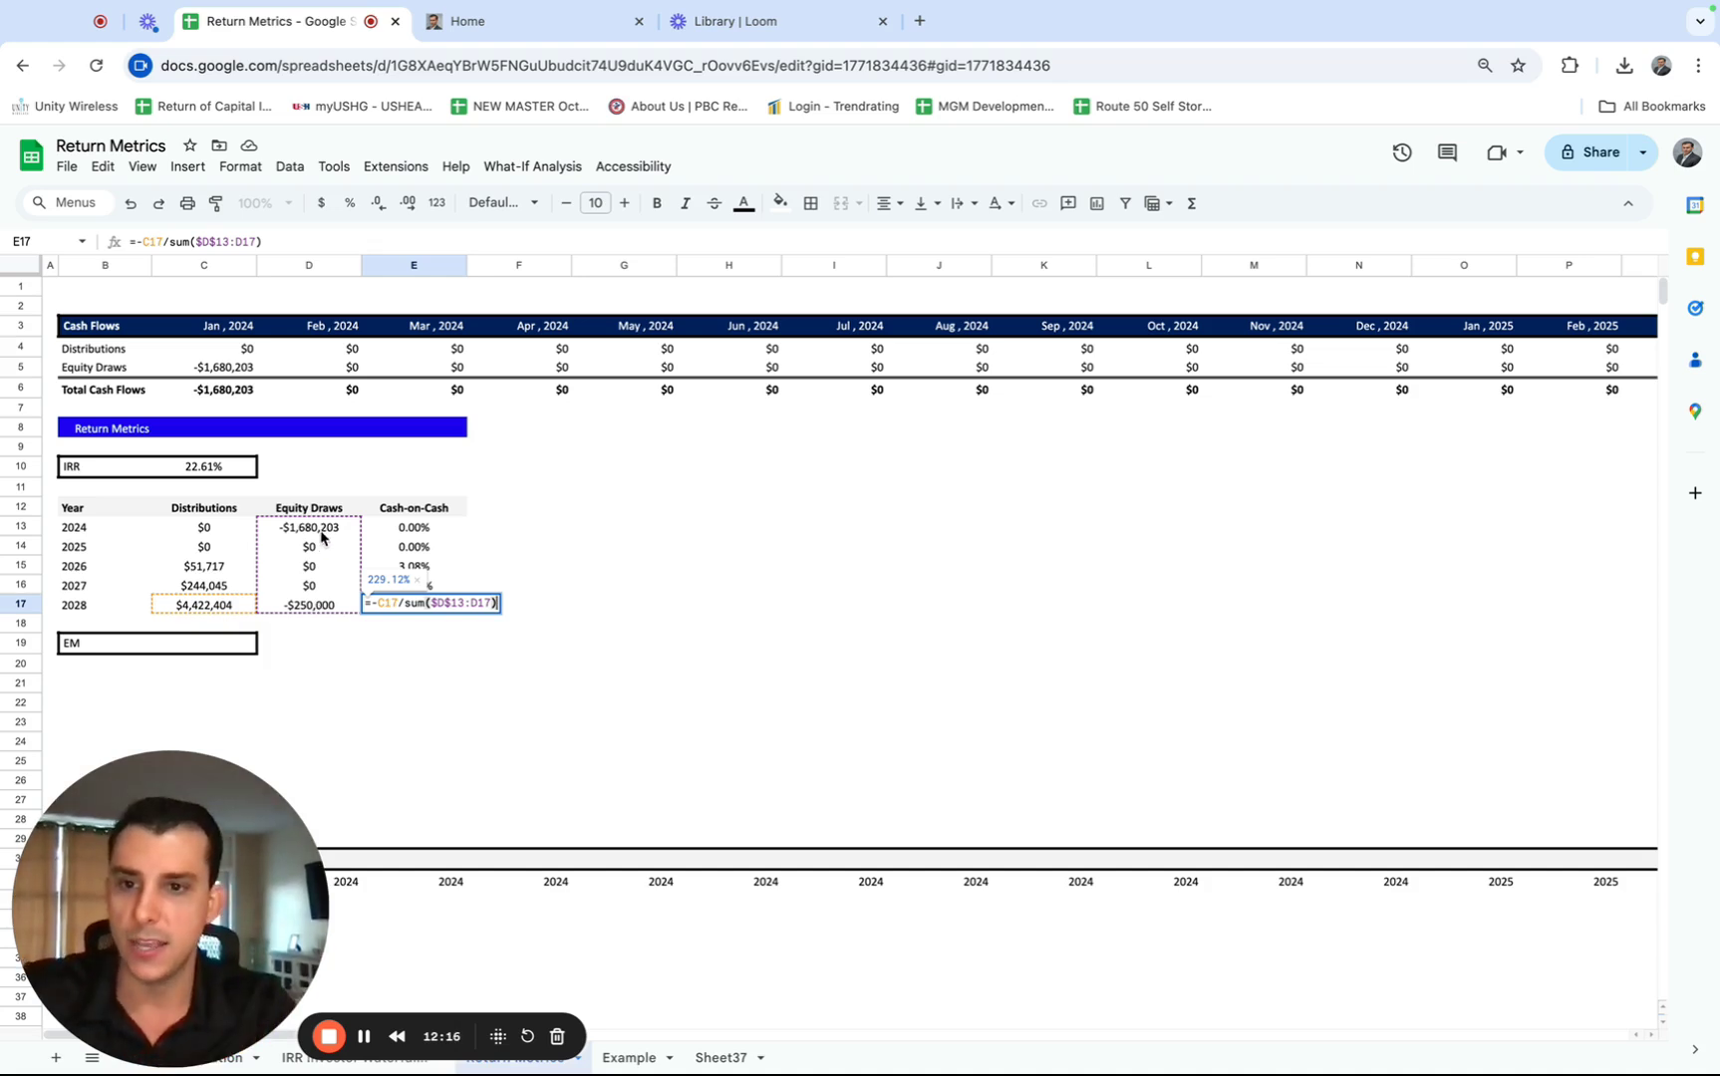
pyautogui.click(216, 570)
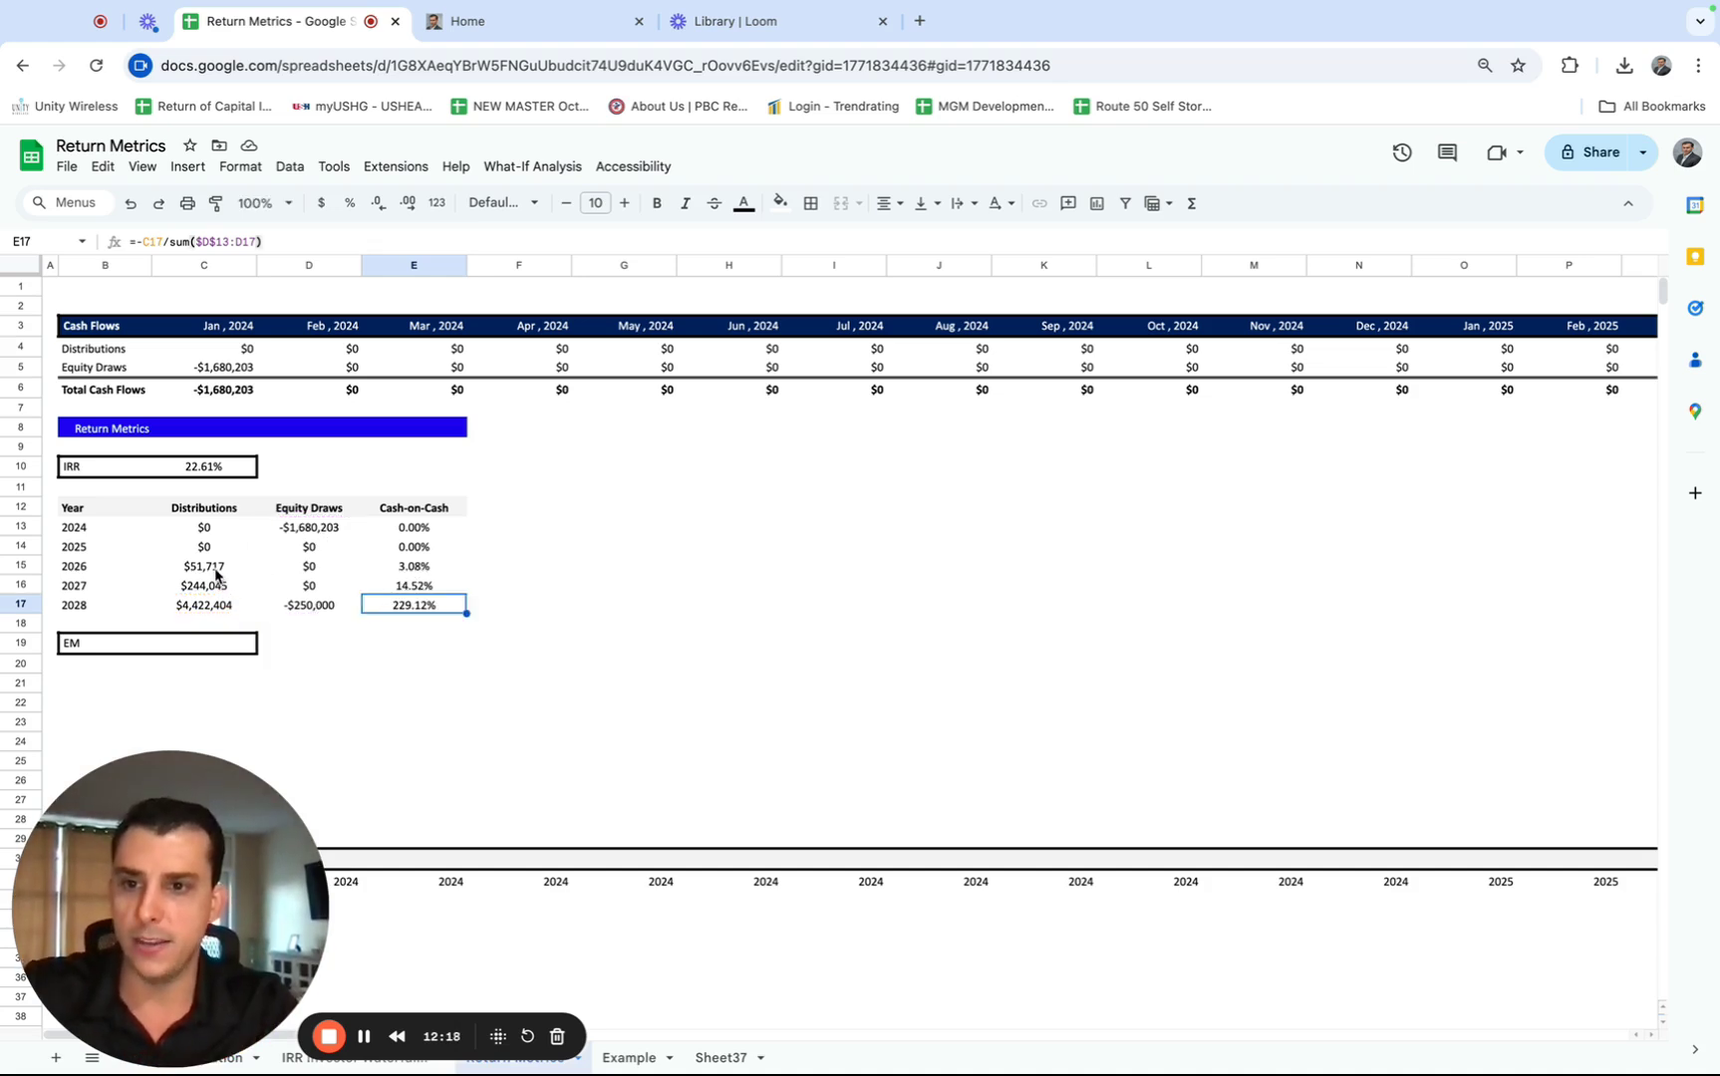
# - Examine the 2026 distributions in C15 against the equity draws in D13:D15
pyautogui.click(81, 571)
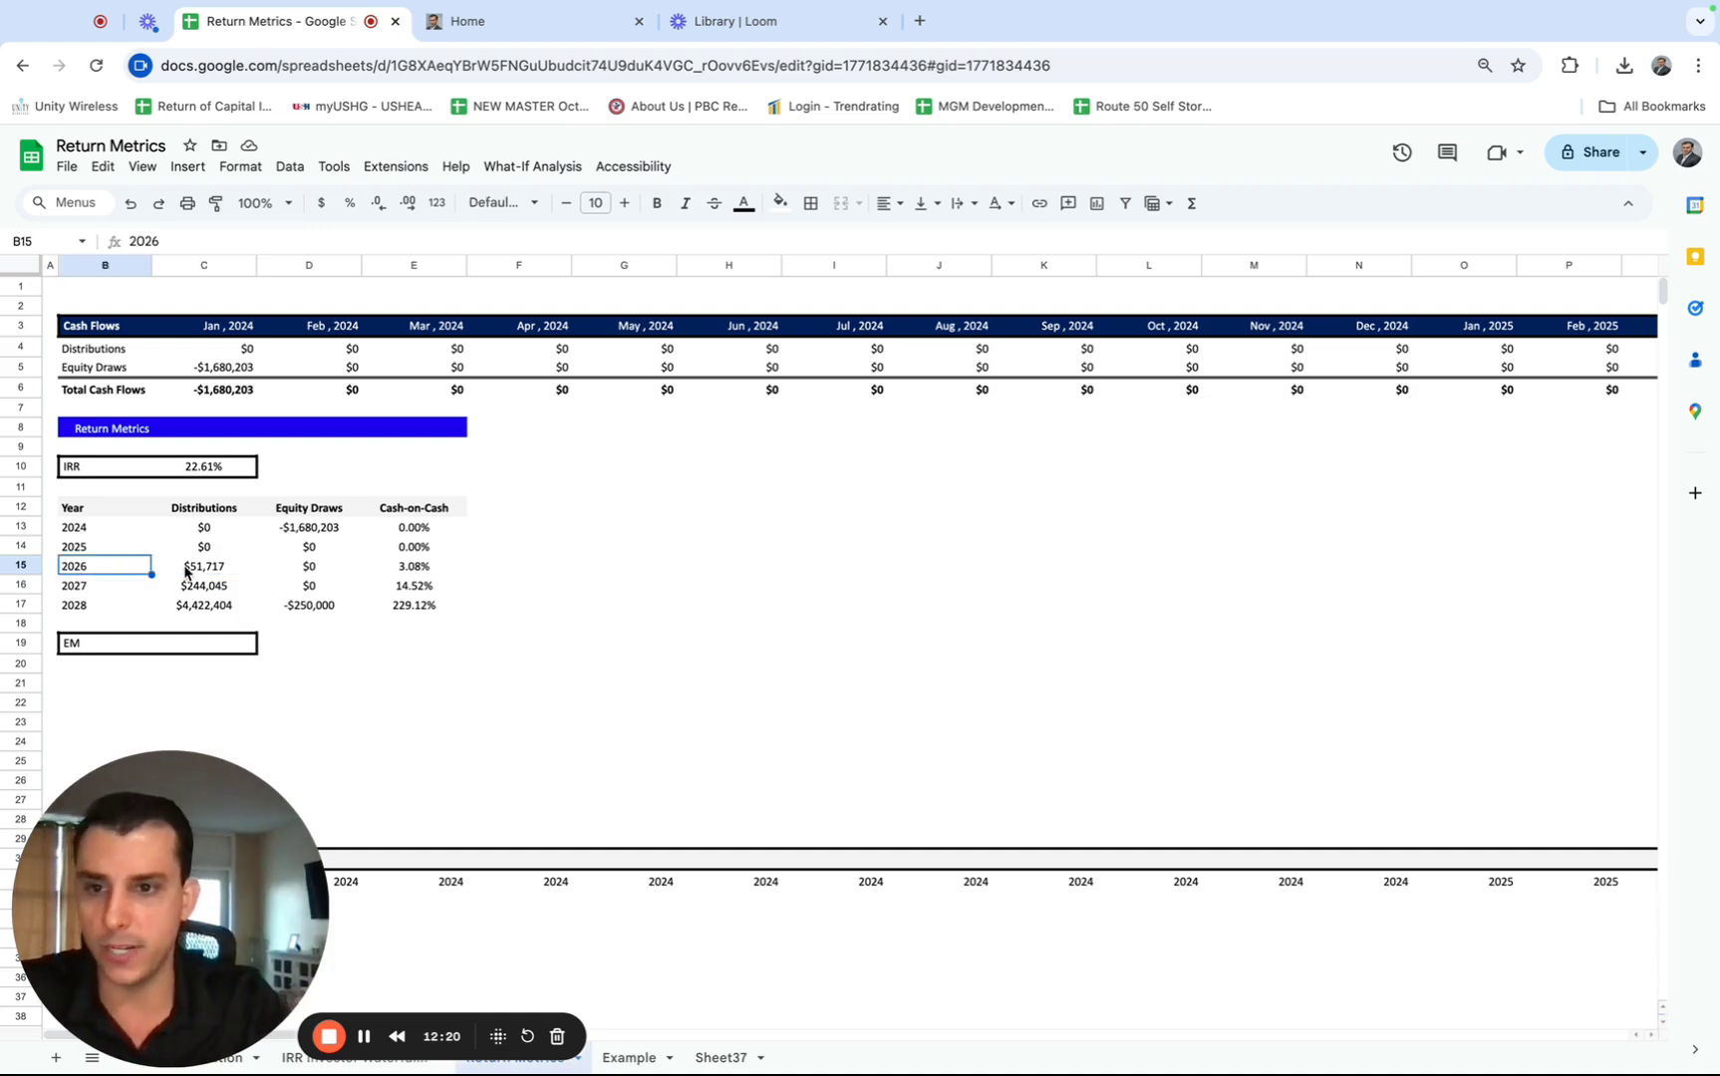
pyautogui.click(190, 574)
pyautogui.moveTo(308, 535)
pyautogui.mouseDown()
pyautogui.moveTo(305, 564)
pyautogui.moveTo(311, 549)
pyautogui.moveTo(322, 565)
pyautogui.mouseUp()
pyautogui.click(308, 606)
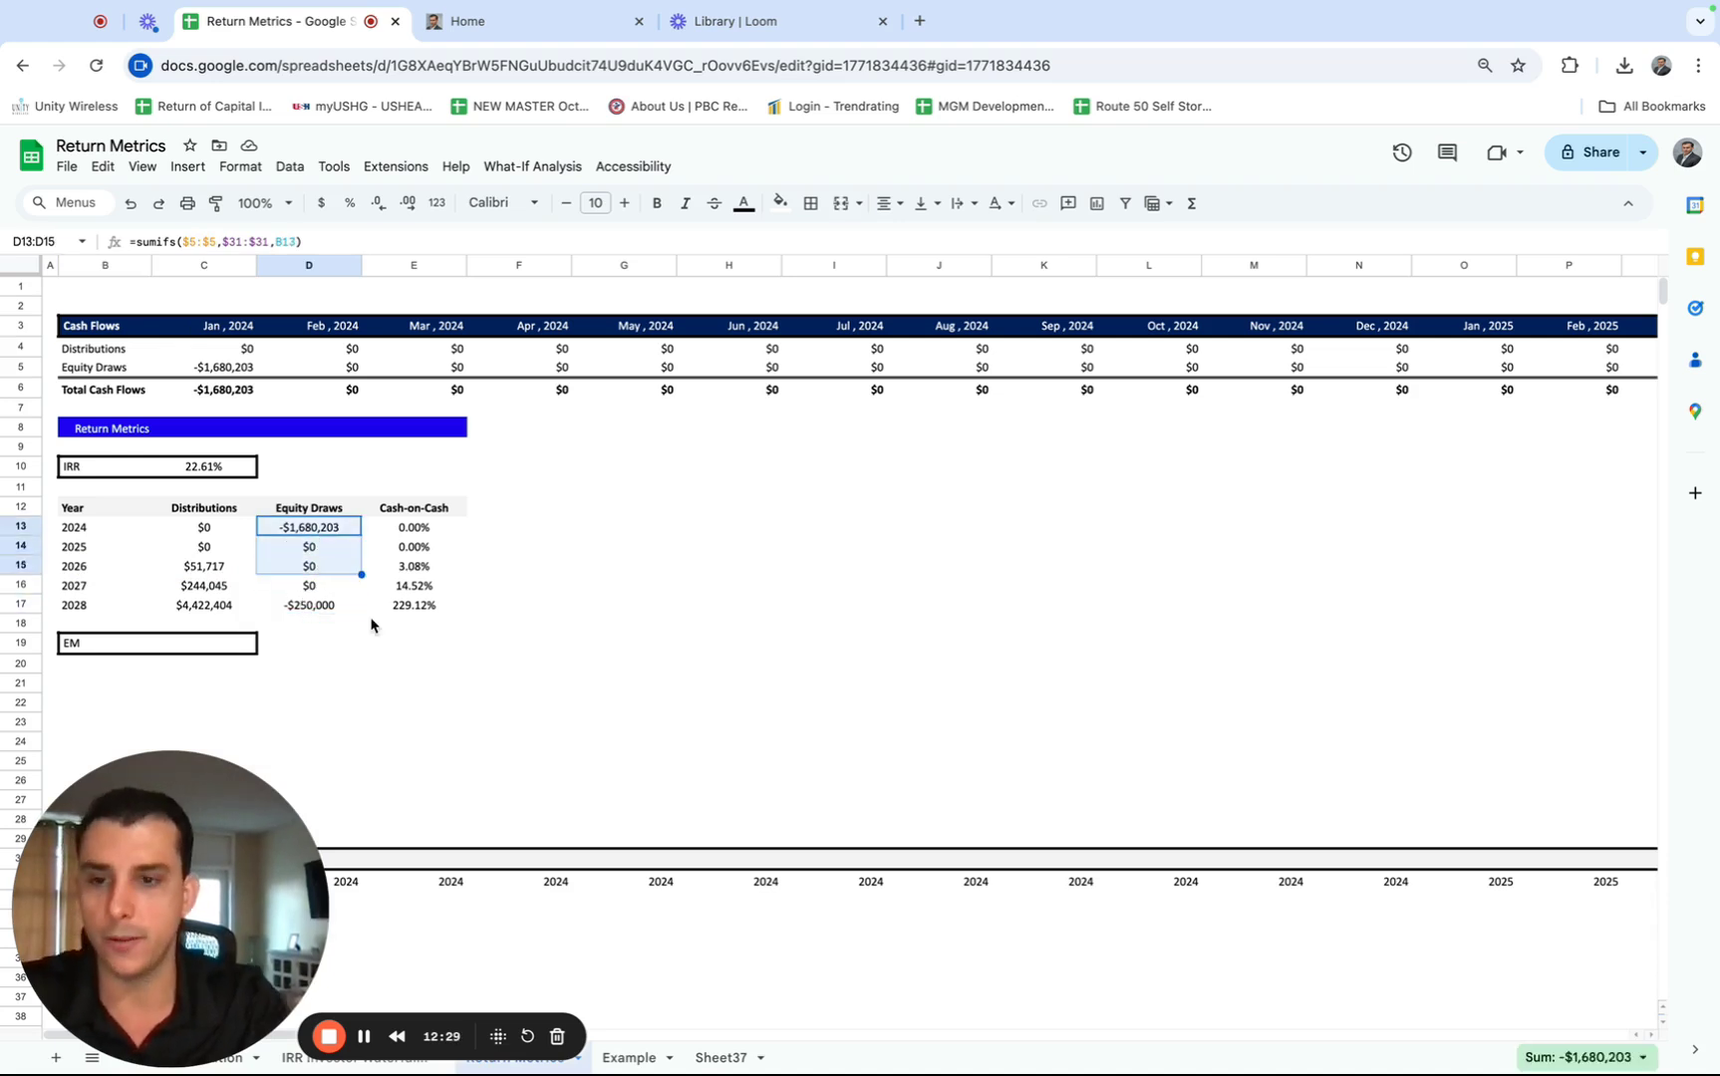
# - Switch to the slide presentation and advance from the Cash-on-Cash slide to the Equity Multiple slide
pyautogui.hotkey('ctrl', 'Left')
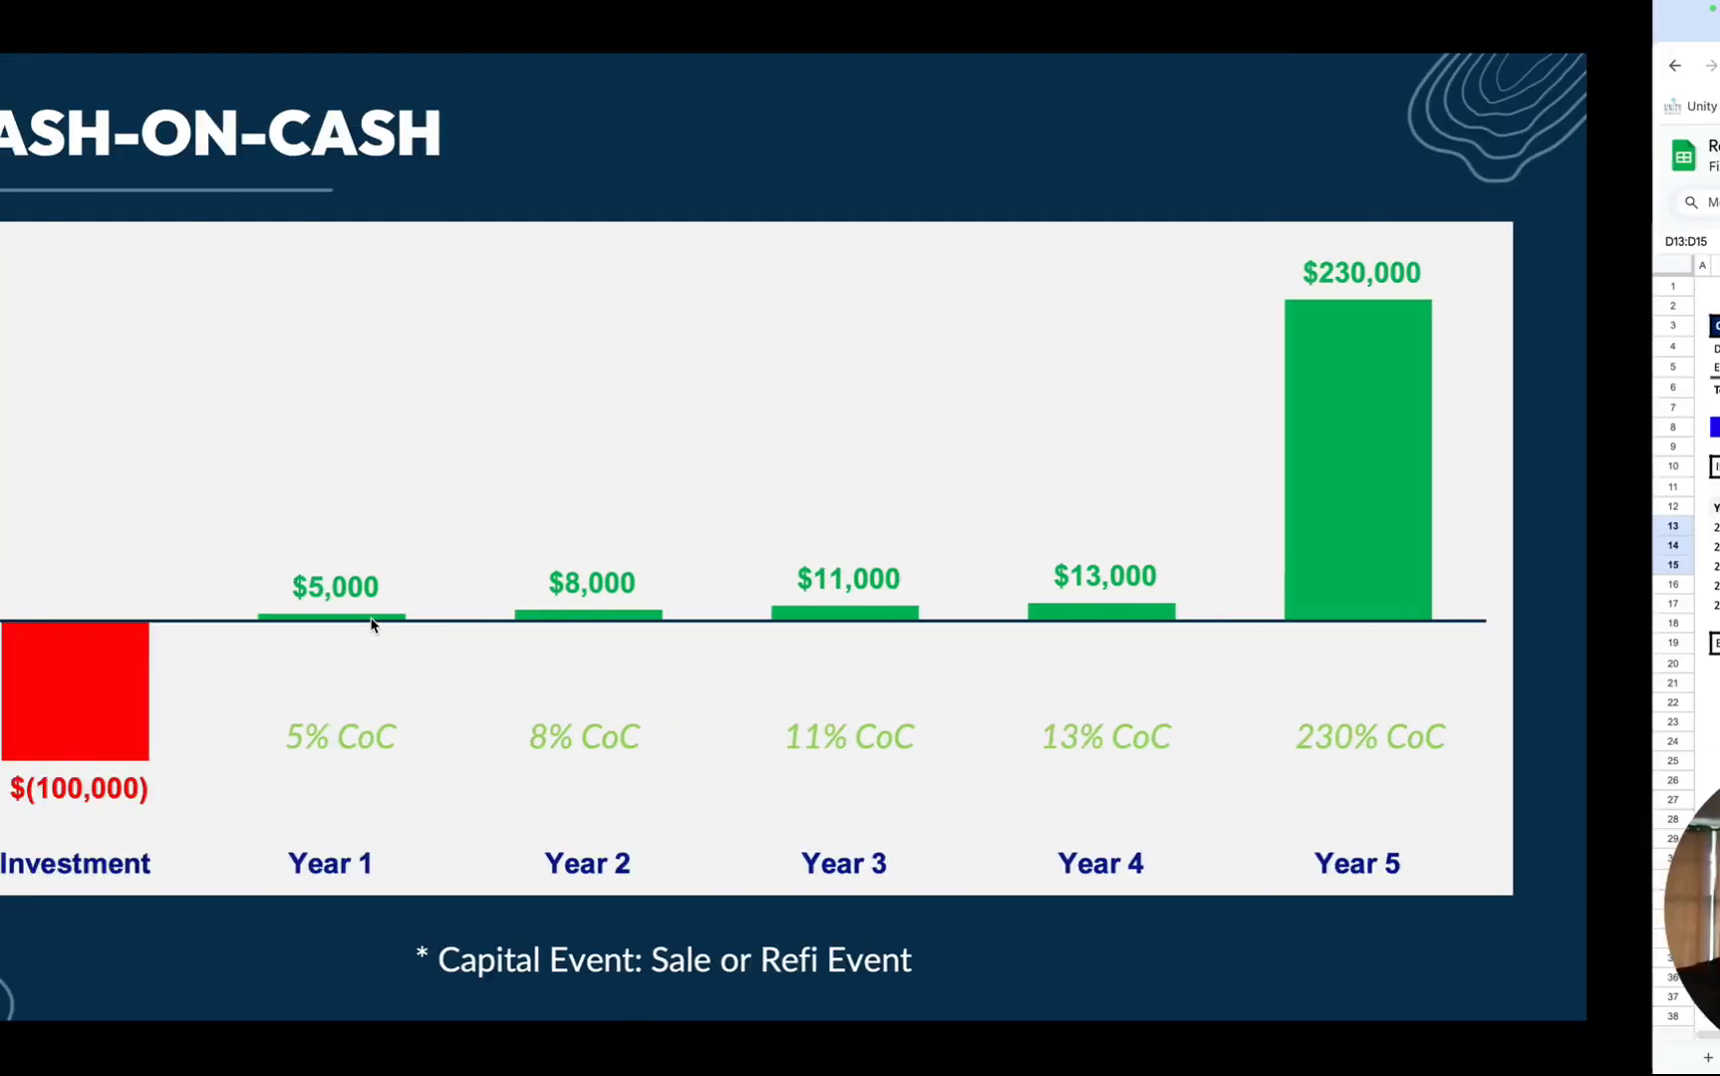
pyautogui.press('Right')
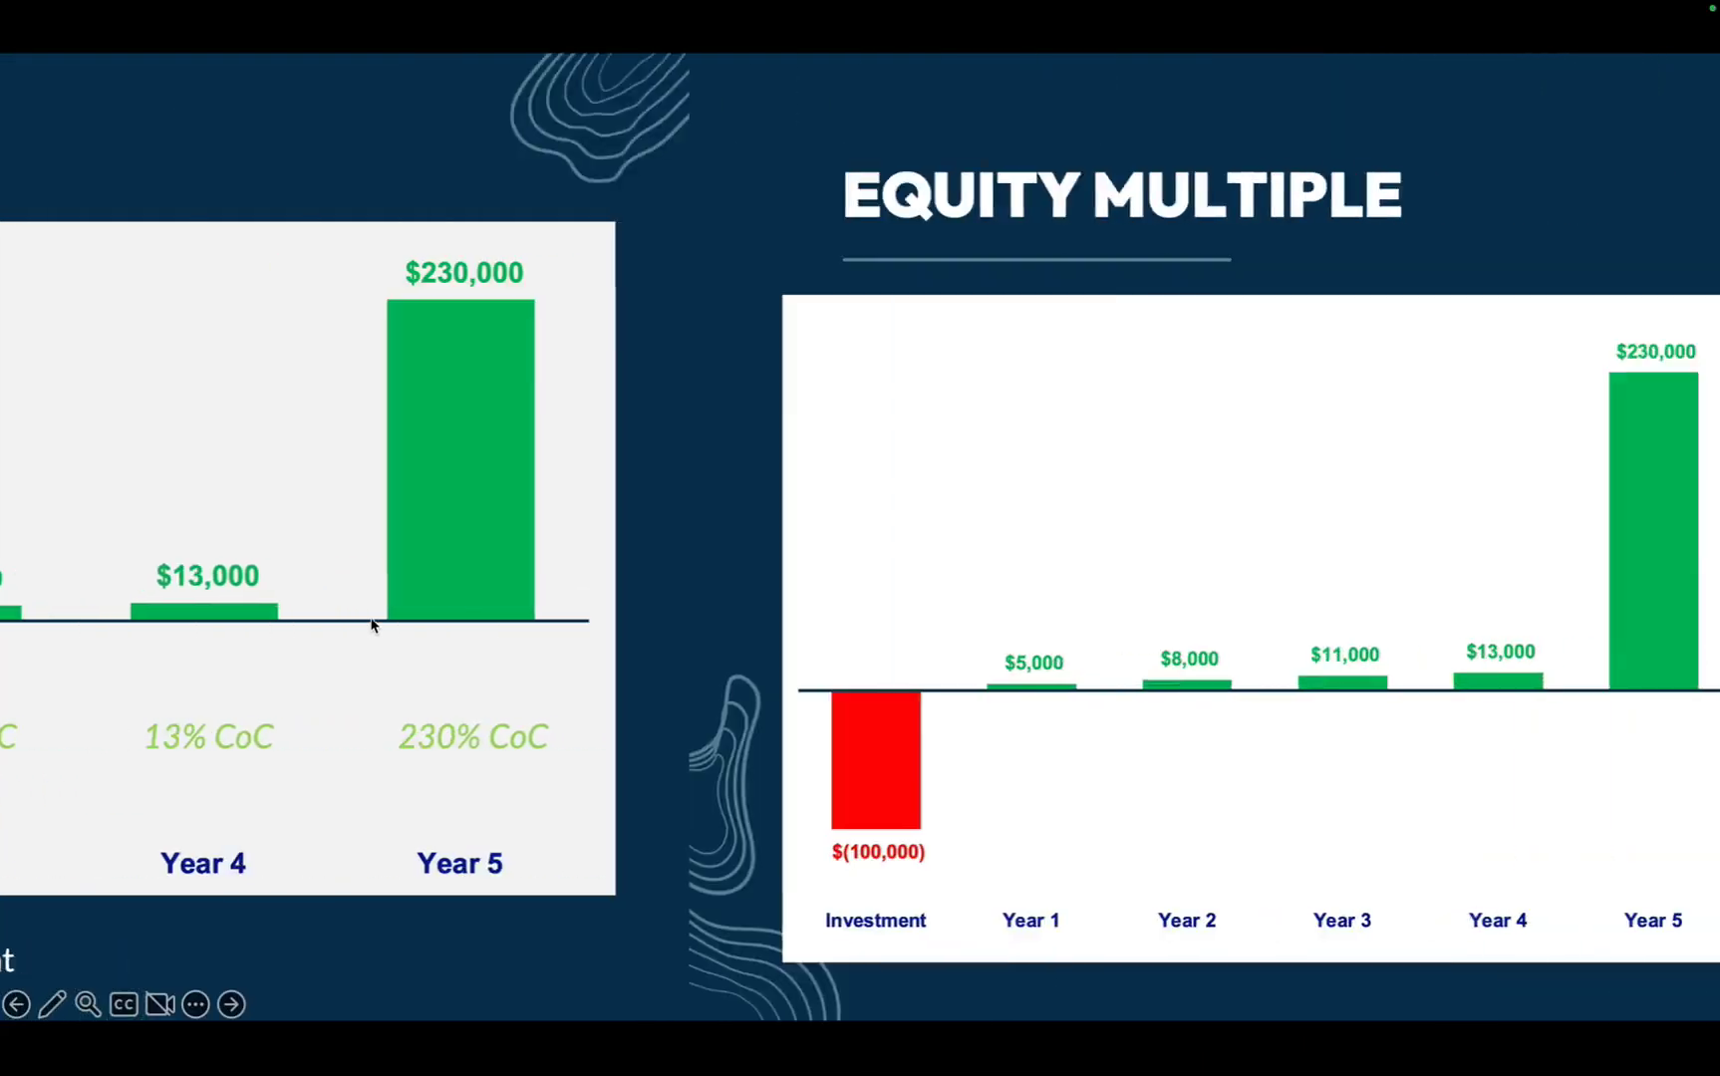